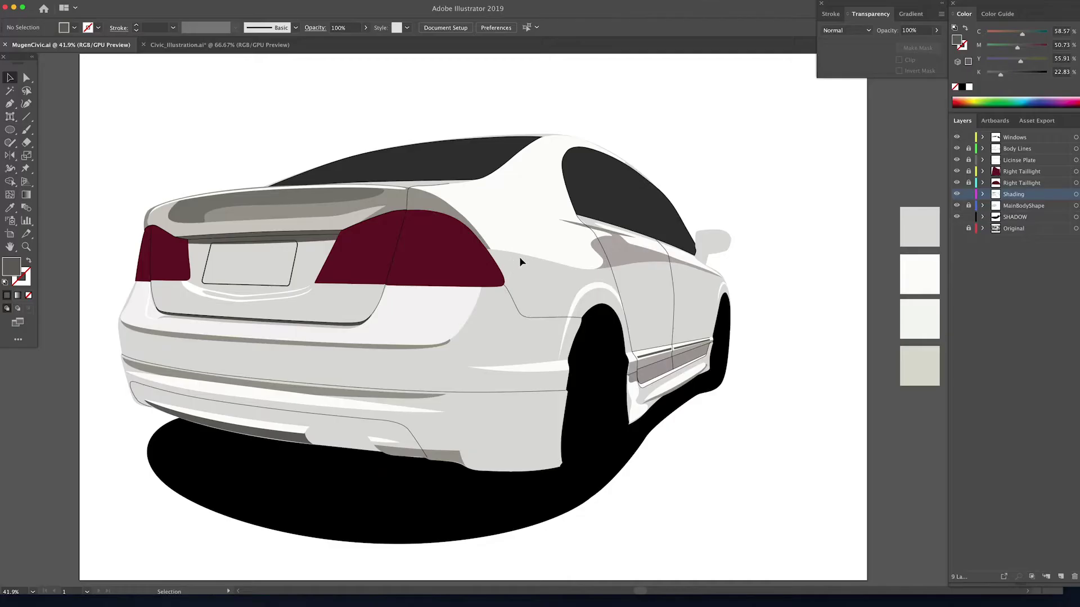
Step: Show the Original photo layer behind the car illustration, keeping the SHADOW layer visible
key("z")
scroll(369, 431, "right", 2)
left_click(957, 216)
left_click(957, 229)
left_click(956, 217)
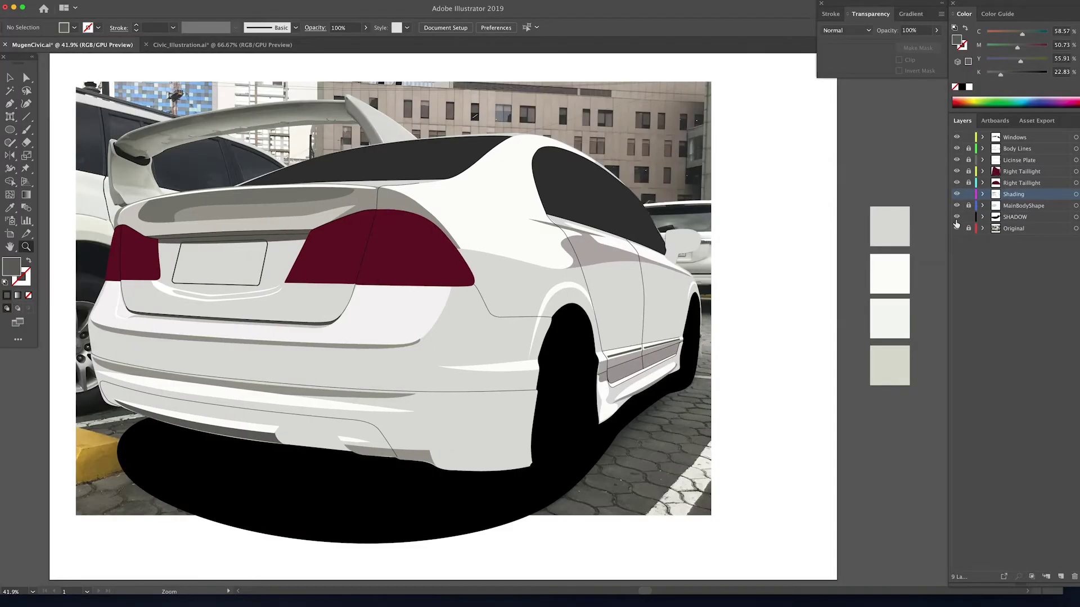
Step: Raise the lower edge of the ground shadow under the rear bumper by adjusting its anchor points and curve handles
key("a")
left_click(415, 543)
left_click_drag(414, 543, 413, 527)
left_click_drag(304, 537, 305, 530)
left_click_drag(198, 525, 201, 520)
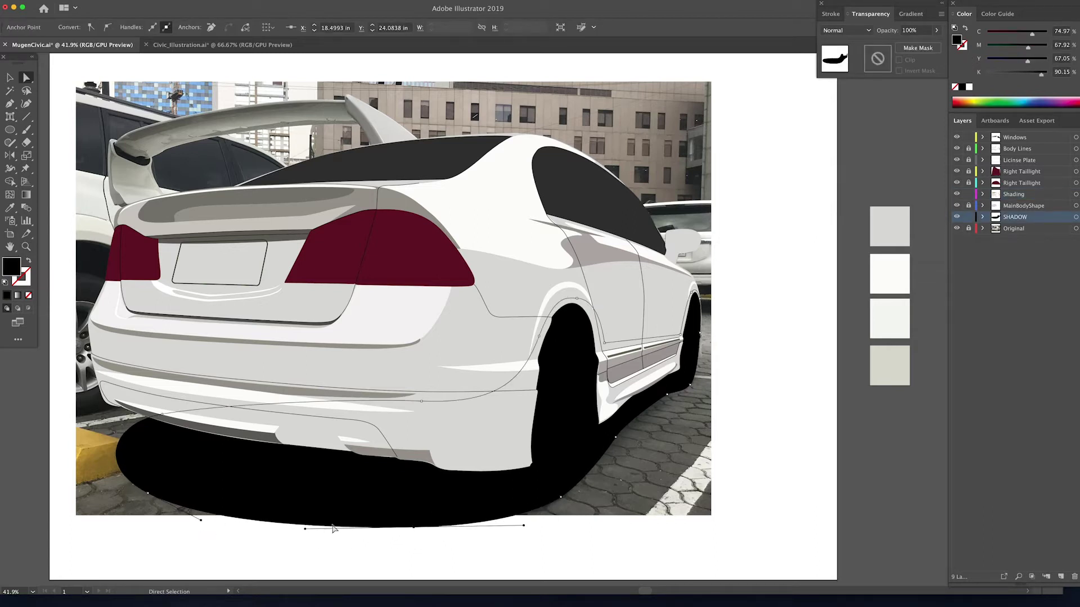
left_click_drag(305, 529, 305, 526)
left_click_drag(148, 494, 153, 491)
left_click_drag(414, 527, 413, 525)
Step: Smooth the curve at the left end of the ground shadow and hide the Original and SHADOW layers
left_click(957, 229)
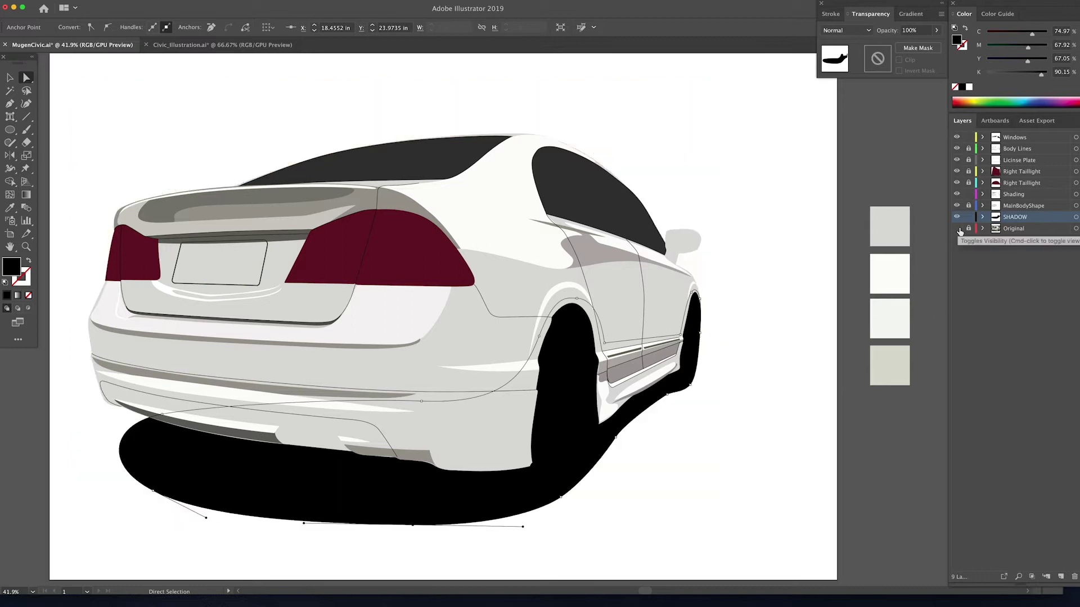
left_click_drag(158, 491, 106, 457)
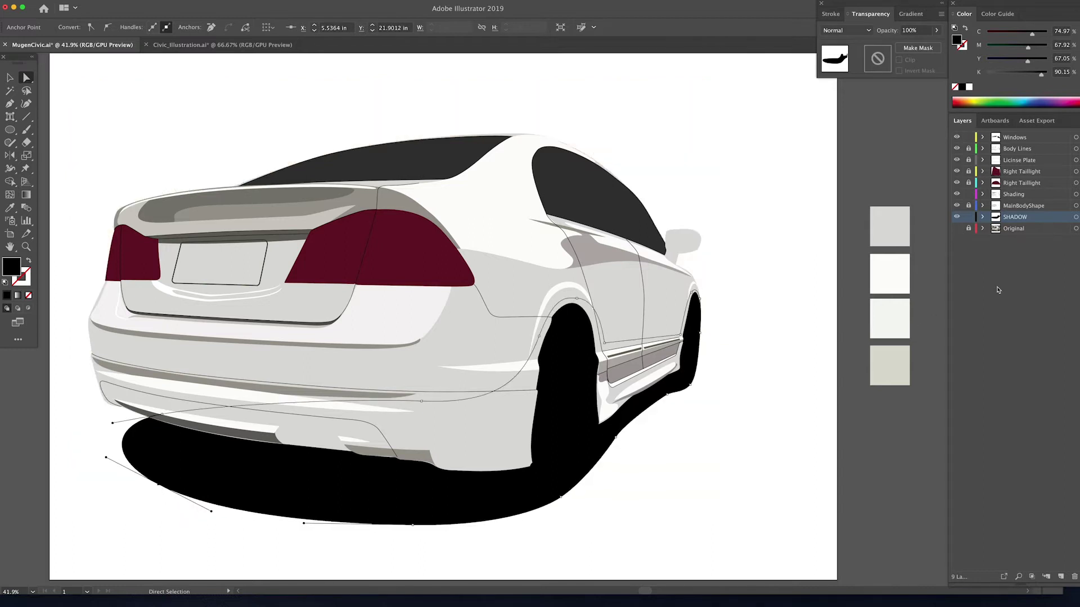
left_click(956, 217)
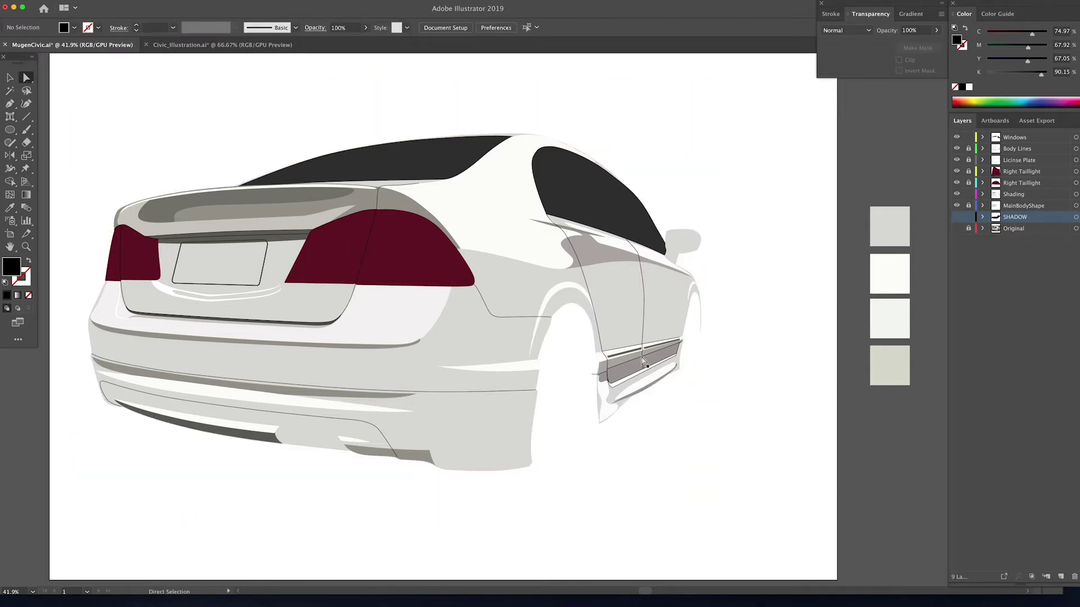
Step: On the Shading layer, draw the upper edge of a curved shading shape along the side crease, from the front fender to the taillight
key("z")
left_click(644, 361)
left_click(629, 352)
left_click(558, 227)
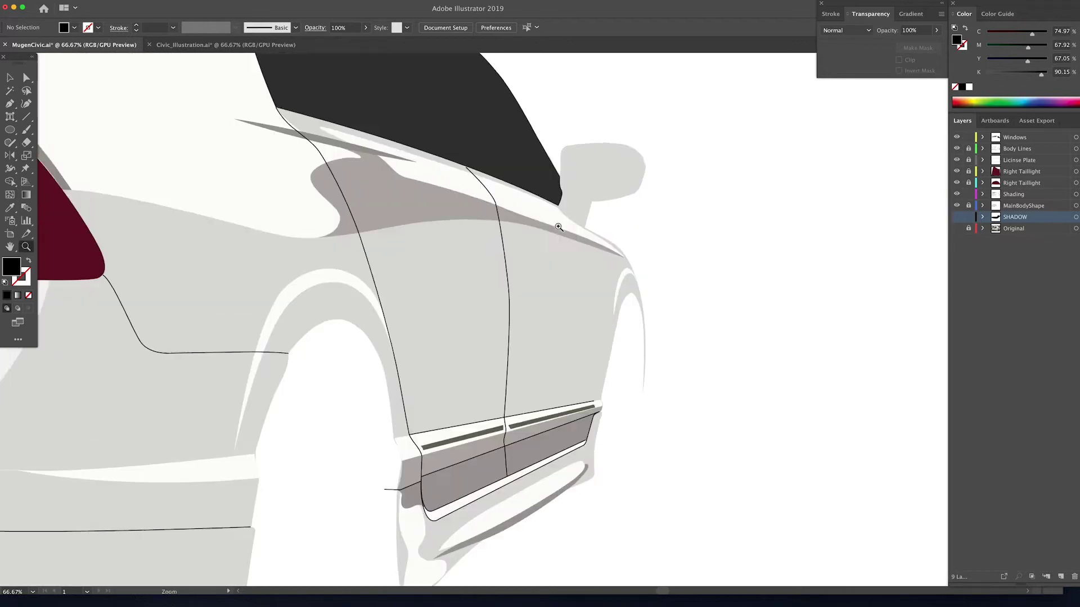
left_click(11, 104)
left_click(1016, 193)
left_click(607, 262)
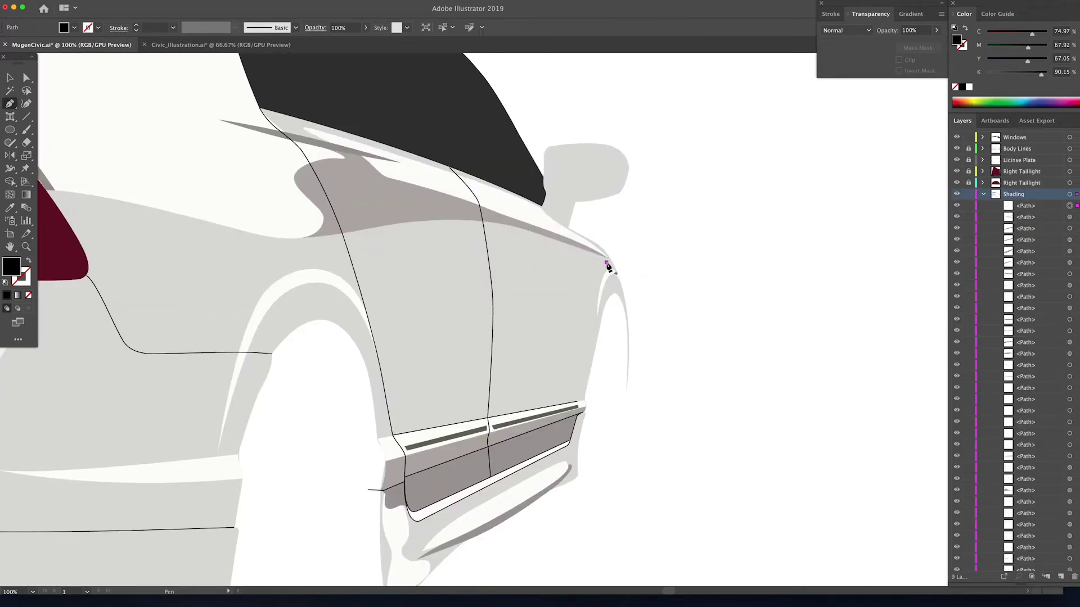
left_click_drag(474, 225, 473, 225)
left_click_drag(377, 234, 332, 244)
left_click_drag(173, 226, 89, 204)
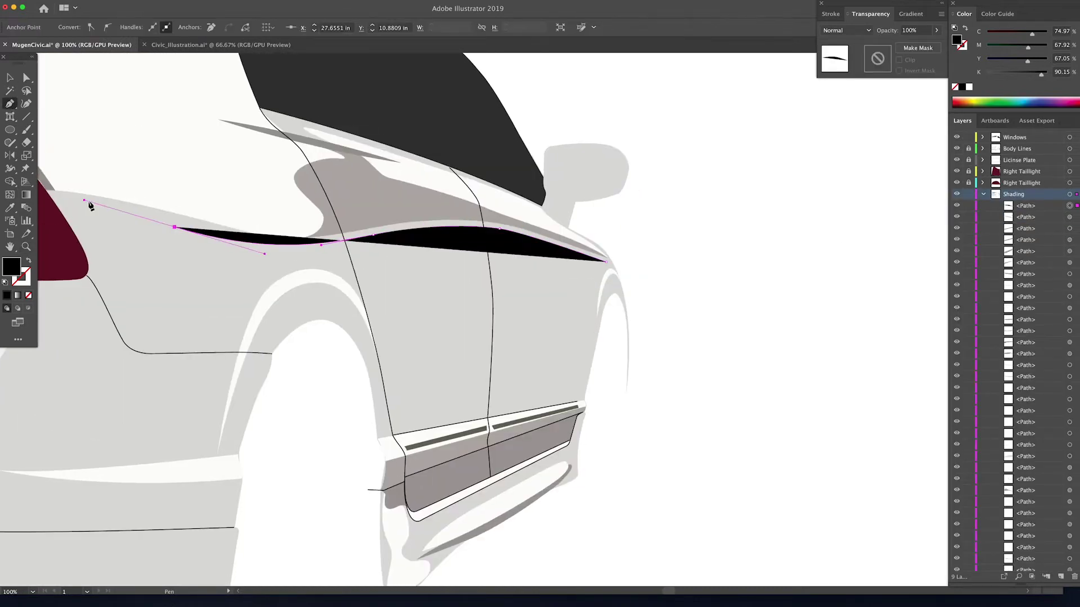
key("super+z")
left_click_drag(221, 234, 164, 219)
left_click_drag(68, 202, 275, 211)
left_click_drag(276, 210, 205, 204)
Step: Close the side-crease shading shape with a lower curved edge running back to the front fender
left_click_drag(348, 246, 387, 261)
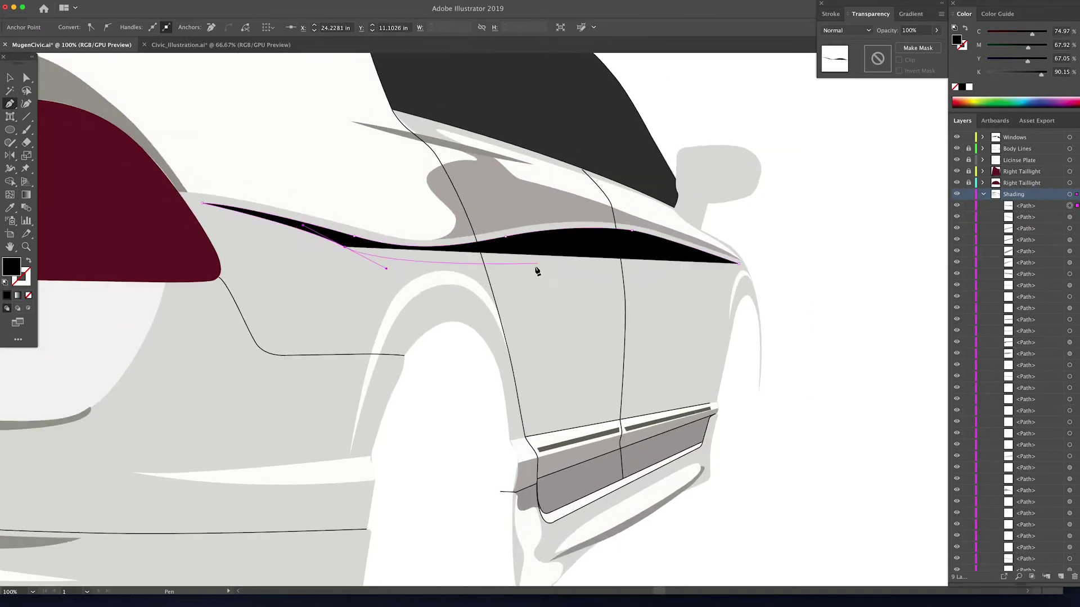
left_click_drag(562, 252, 650, 228)
left_click(743, 263)
Step: Draw a closed shading panel across the lower doors, following the rear door edge, the sill trim and the front wheel arch
left_click(628, 297, "alt+super")
left_click(629, 297, "alt+super")
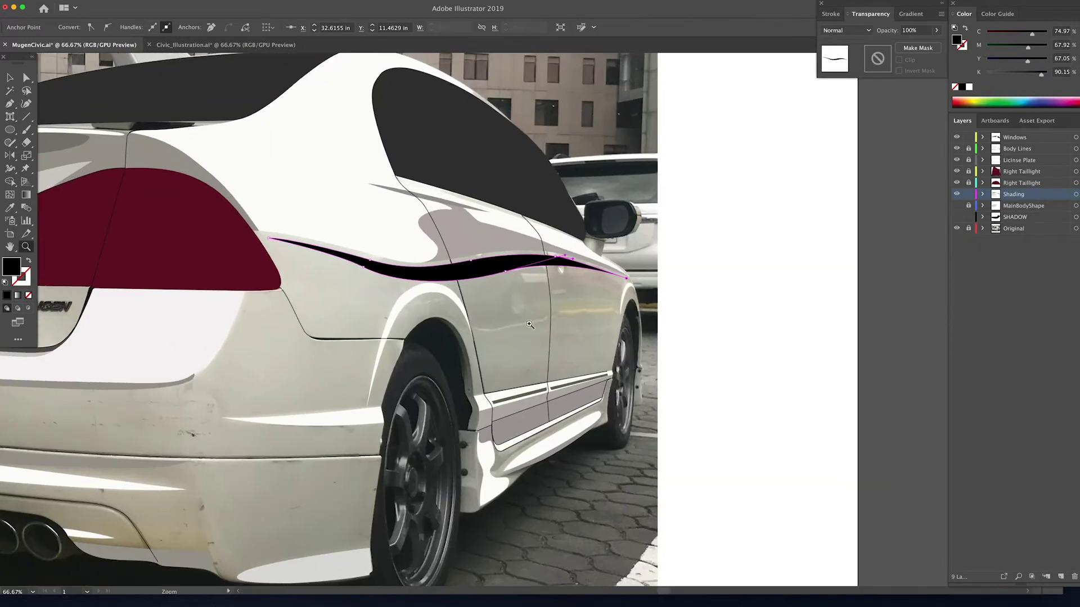
left_click_drag(555, 342, 530, 341)
left_click(530, 340, "super")
key("p")
left_click(344, 308)
left_click(363, 396)
left_click(367, 403)
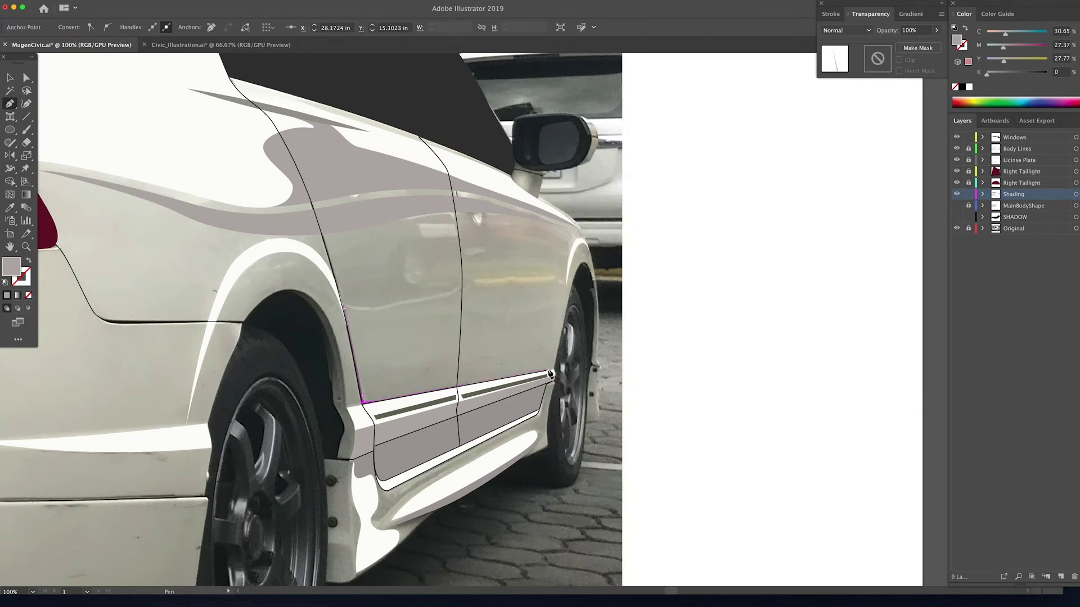
left_click(551, 370)
left_click_drag(566, 292, 575, 248)
left_click(566, 293)
left_click(345, 308)
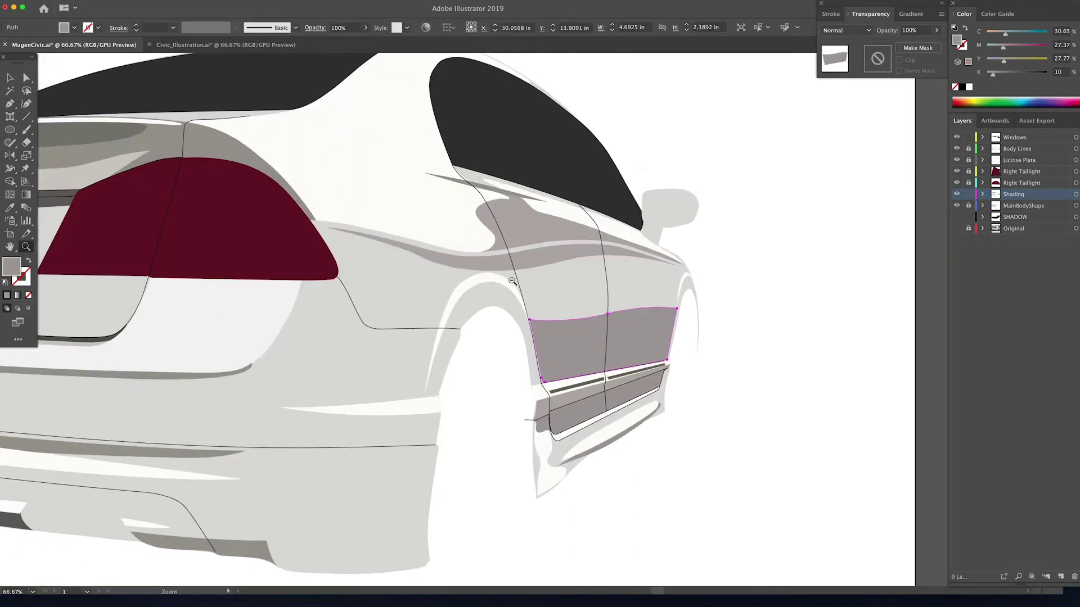
left_click(512, 280, "alt")
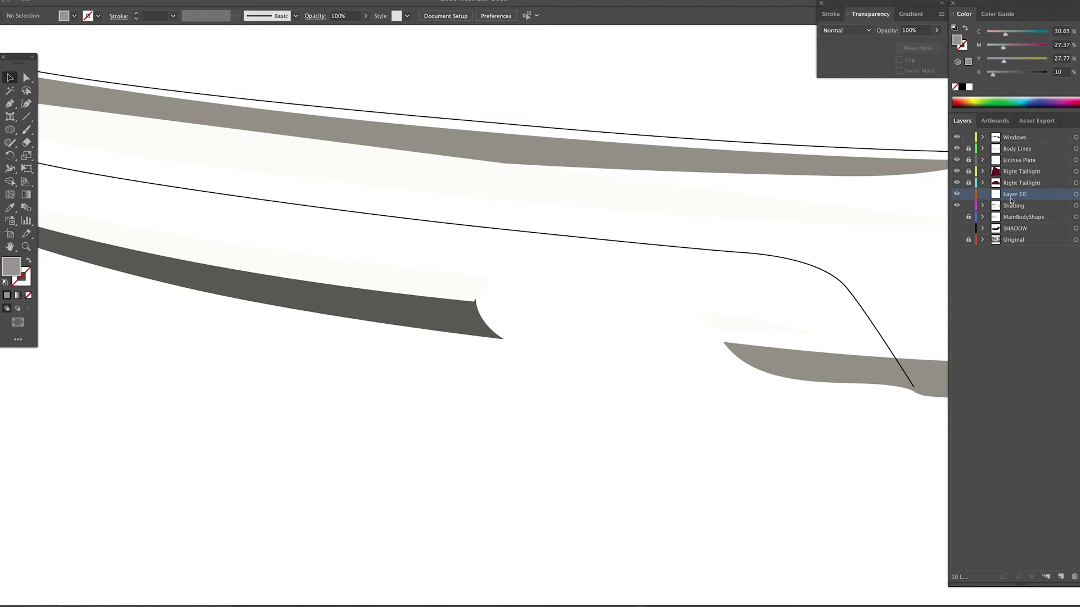
Step: Rename Layer 10 as Muffler and show the Original photo layer
double_click(1010, 200)
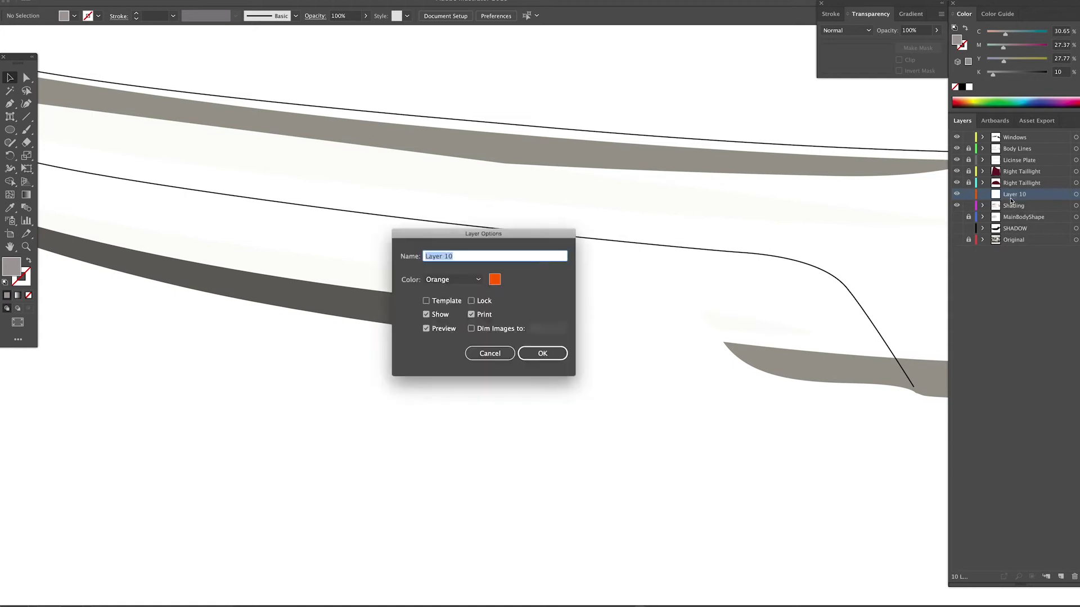
type("Muffler")
key("Return")
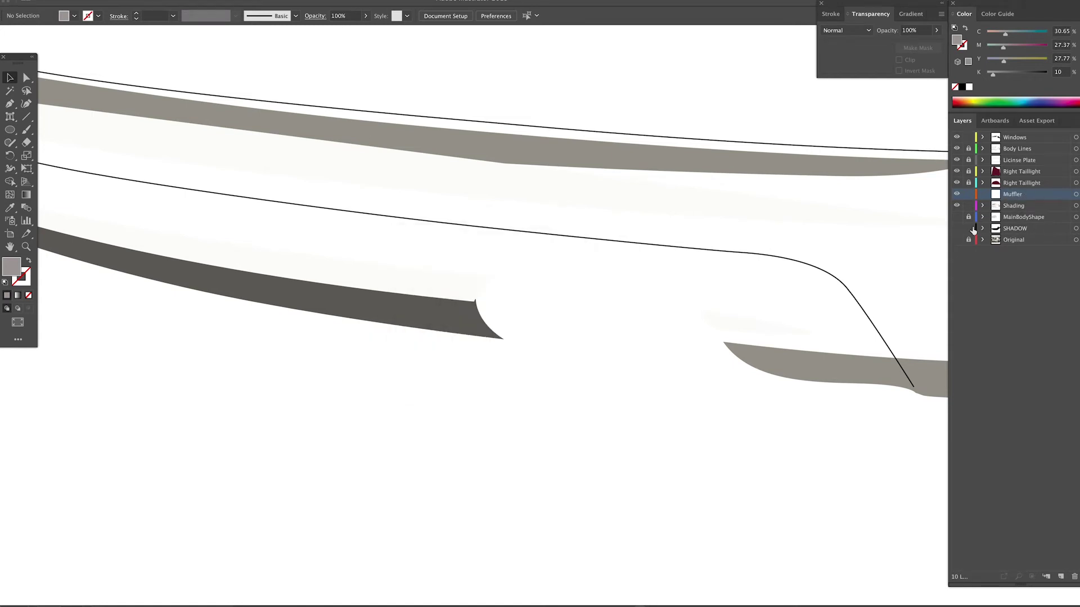
left_click(956, 240)
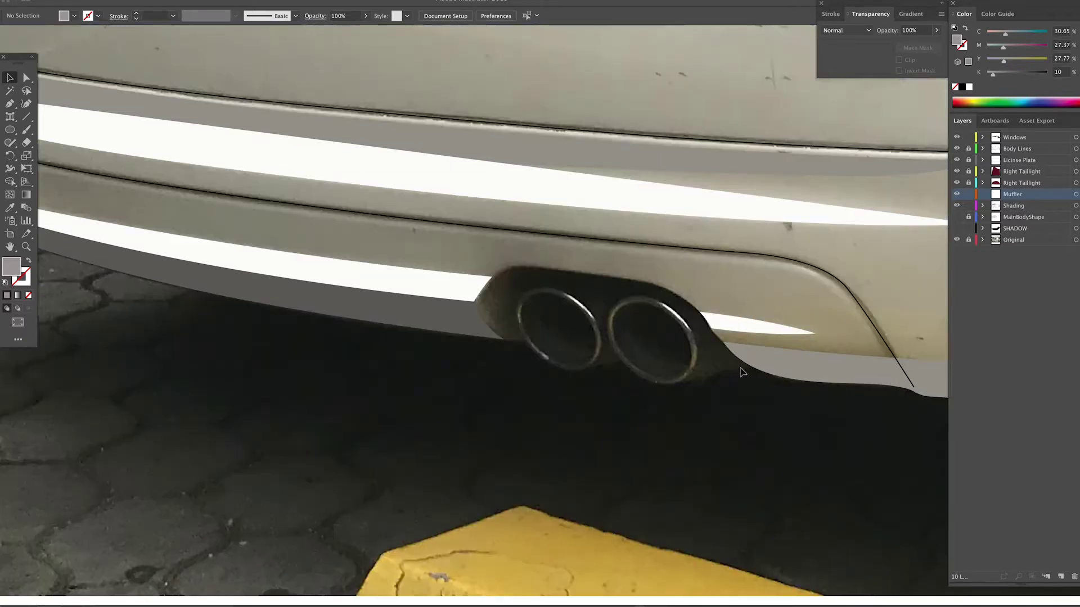
Step: Trace the bumper cut-out around the twin exhaust tips as a closed Pen path on the Muffler layer
key("z")
left_click(655, 377)
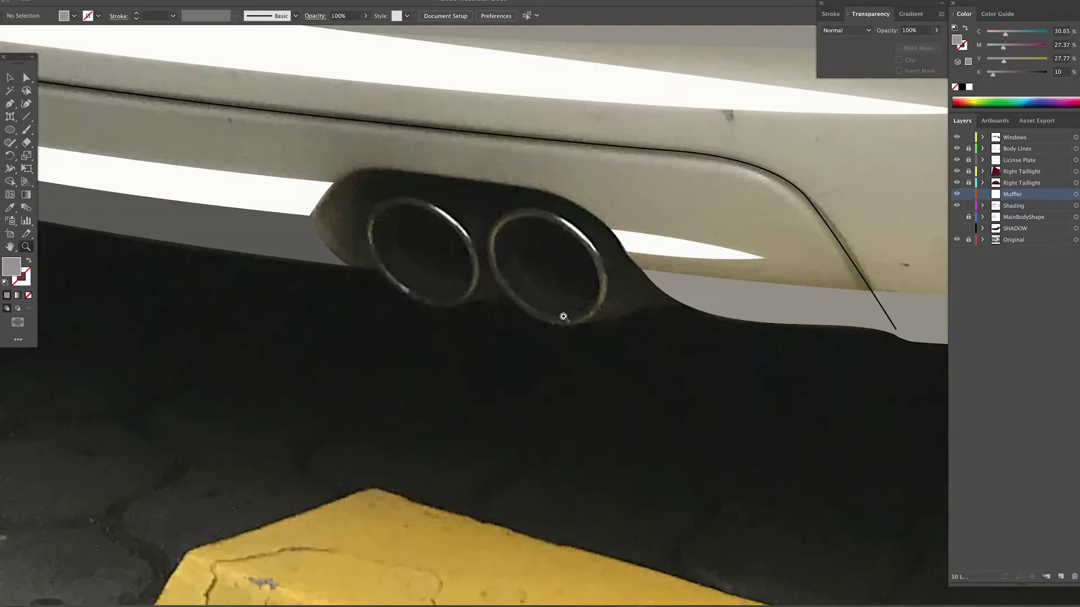
left_click(557, 317)
left_click_drag(543, 317, 577, 422)
key("p")
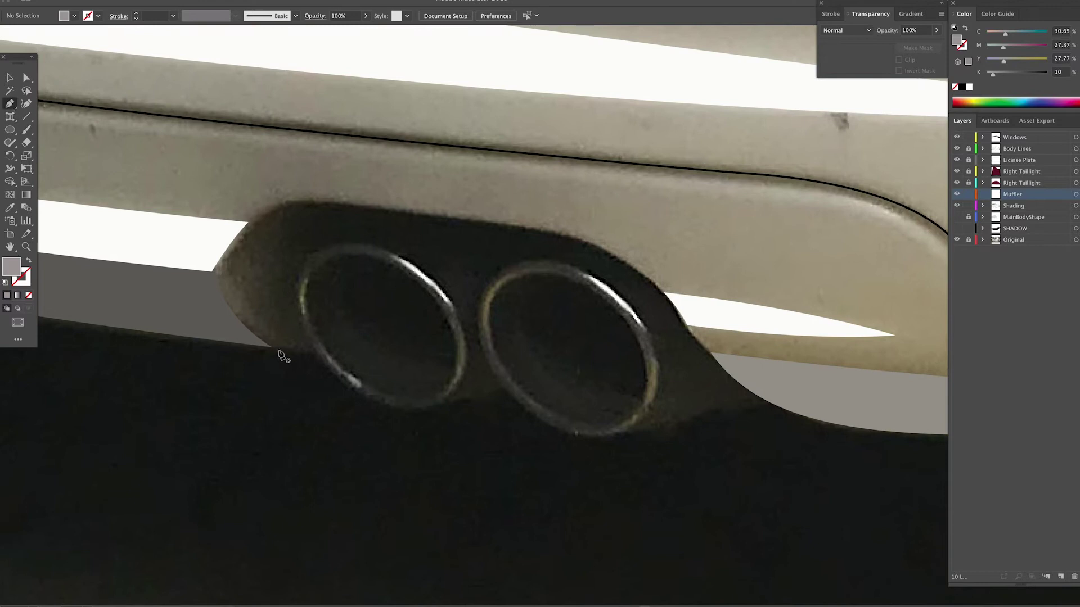
left_click(271, 347)
left_click_drag(206, 215, 210, 233)
key("super+z")
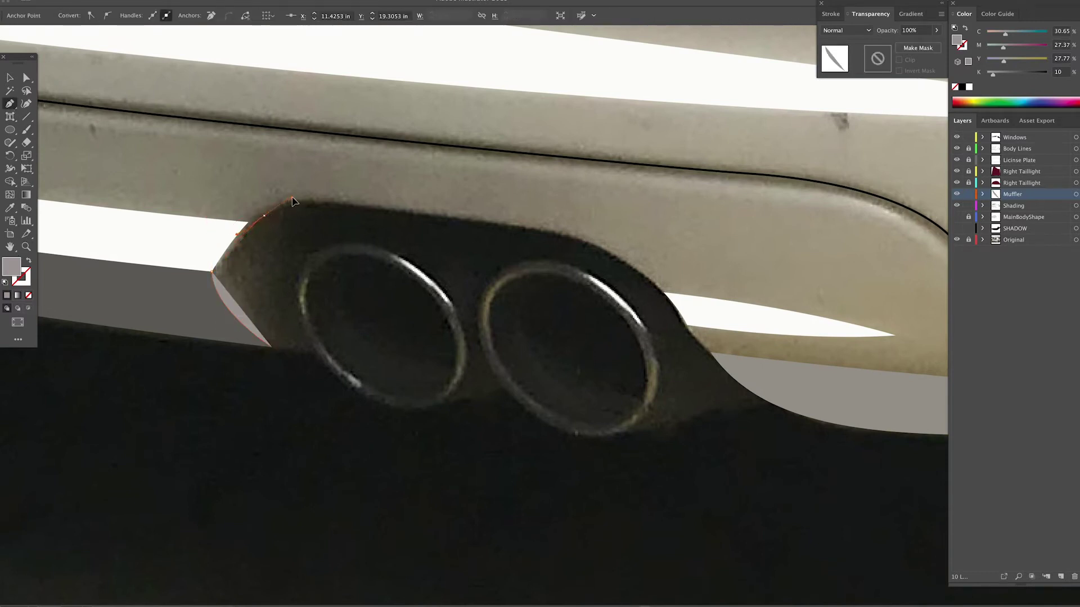
left_click_drag(293, 202, 293, 198)
left_click(556, 232)
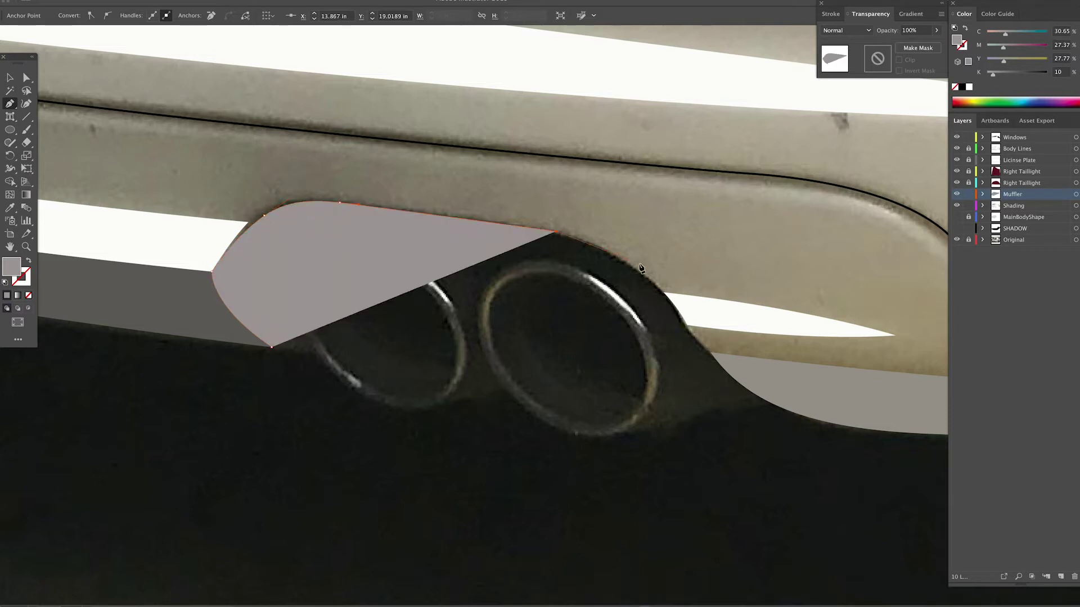
left_click_drag(675, 303, 681, 307)
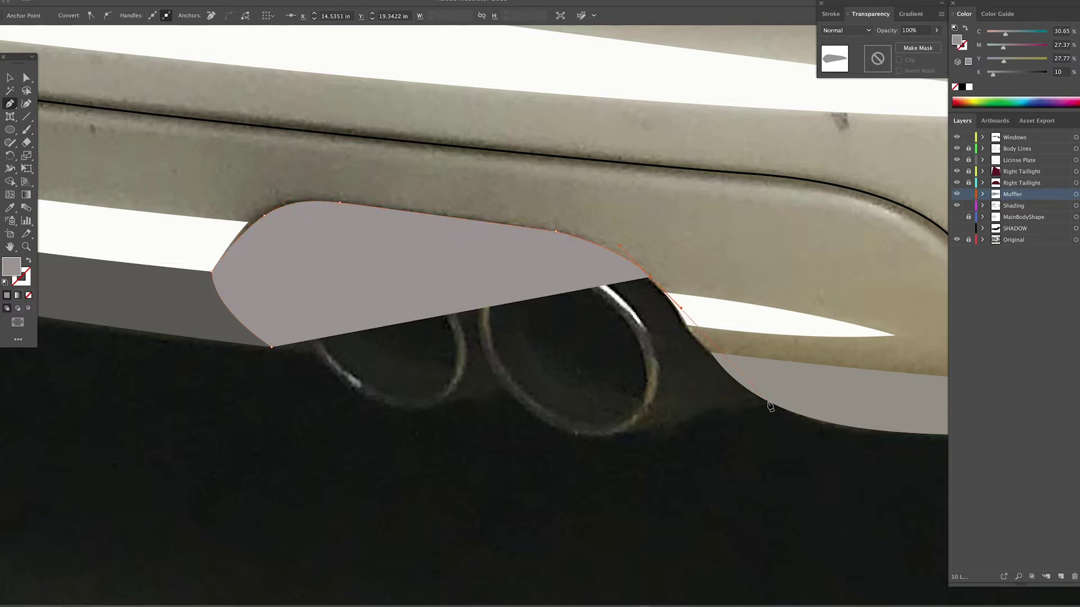
left_click_drag(786, 416, 821, 426)
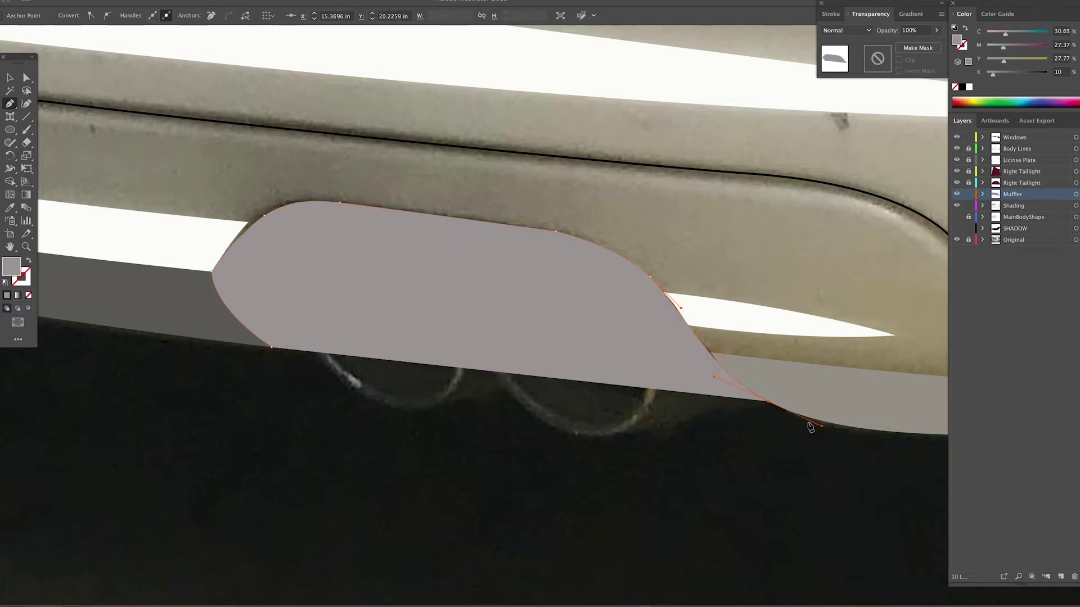
left_click(272, 348)
Step: Fill the exhaust cut-out shape with colour 282828 and raise its black value to 82%
double_click(13, 268)
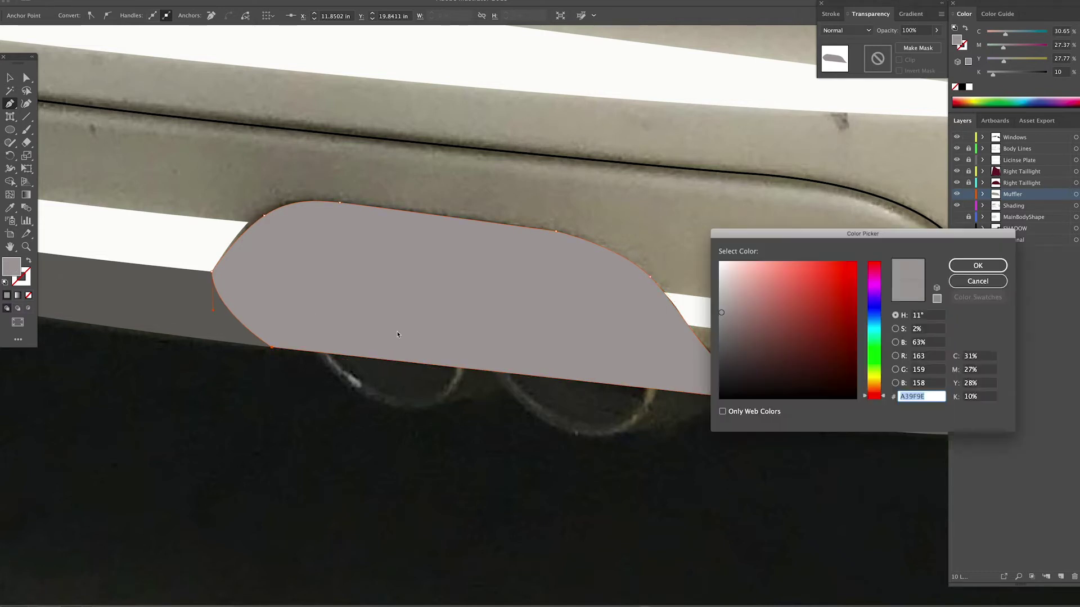
type("222222")
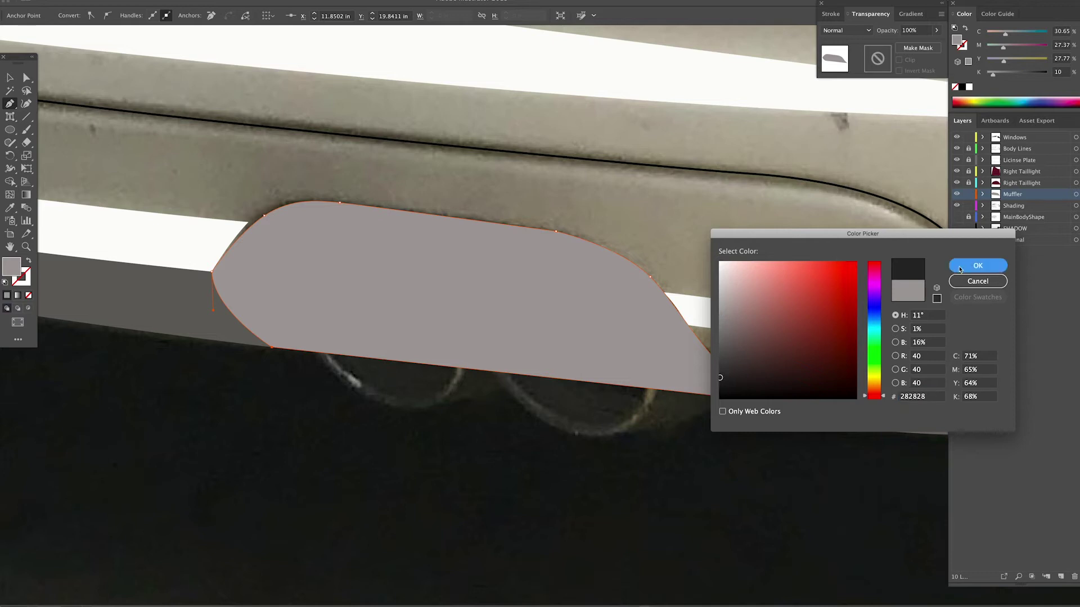
key("Return")
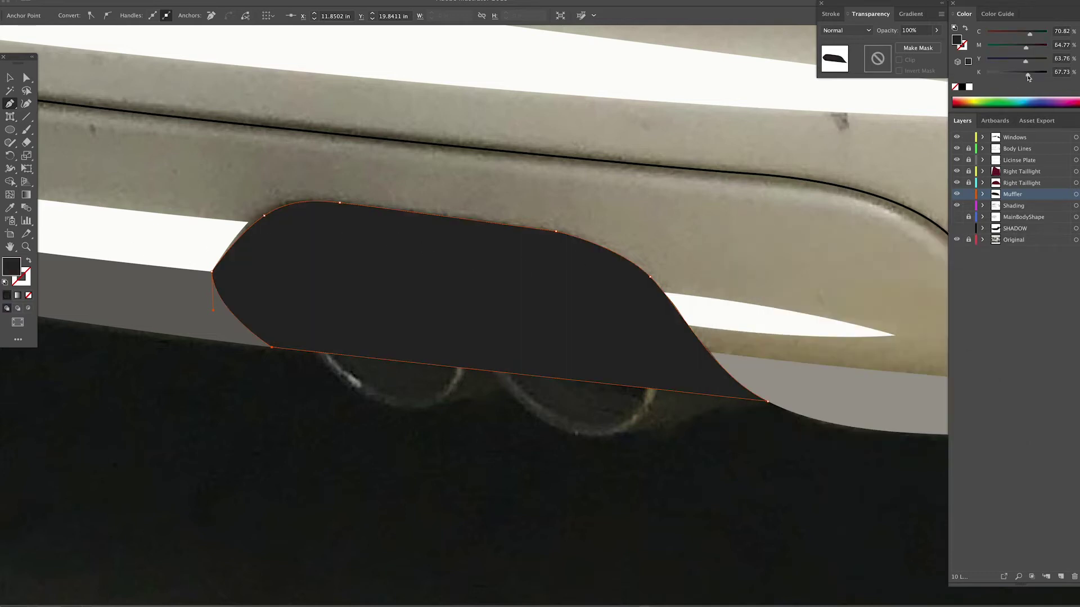
left_click_drag(1036, 76, 1037, 76)
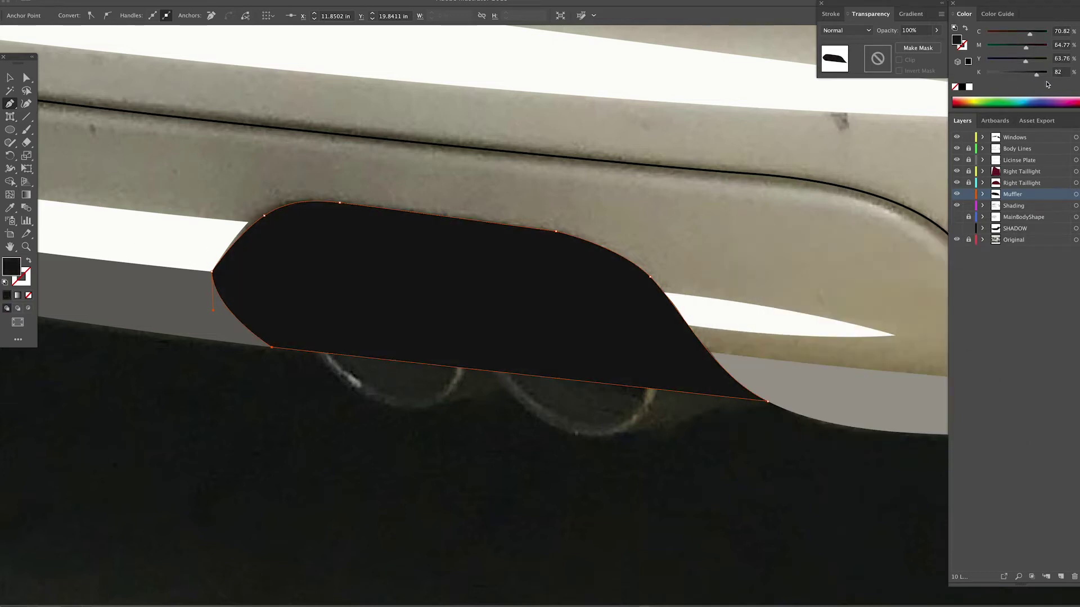
Step: Hide the cut-out path in the Muffler layer and draw an ellipse about 0.88 by 1.21 in over the left exhaust tip
left_click(983, 195)
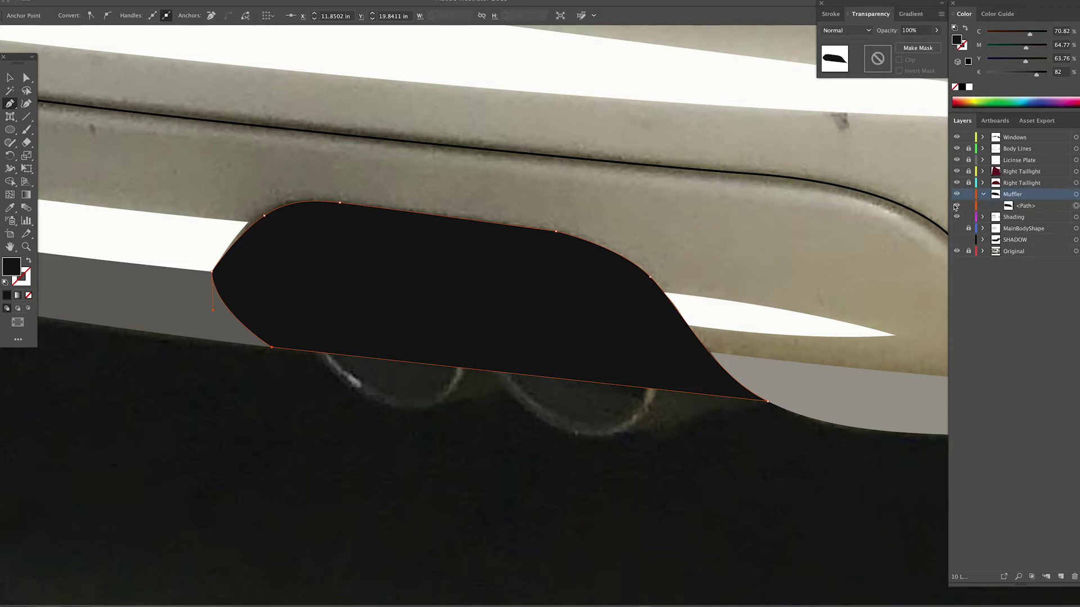
left_click(957, 205)
left_click_drag(408, 334, 337, 340)
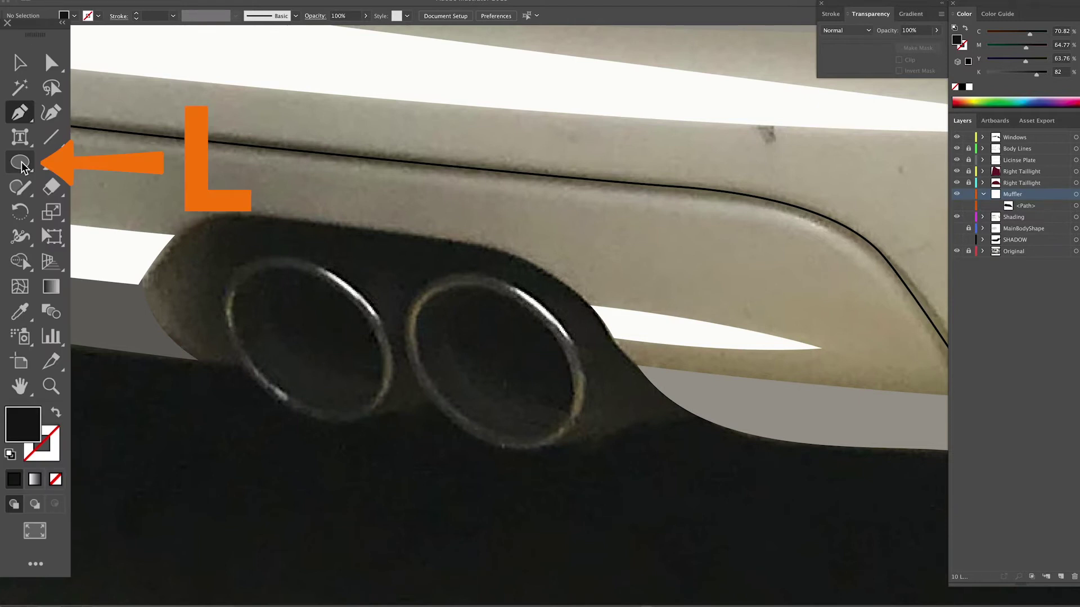
left_click_drag(234, 282, 358, 452)
key("v")
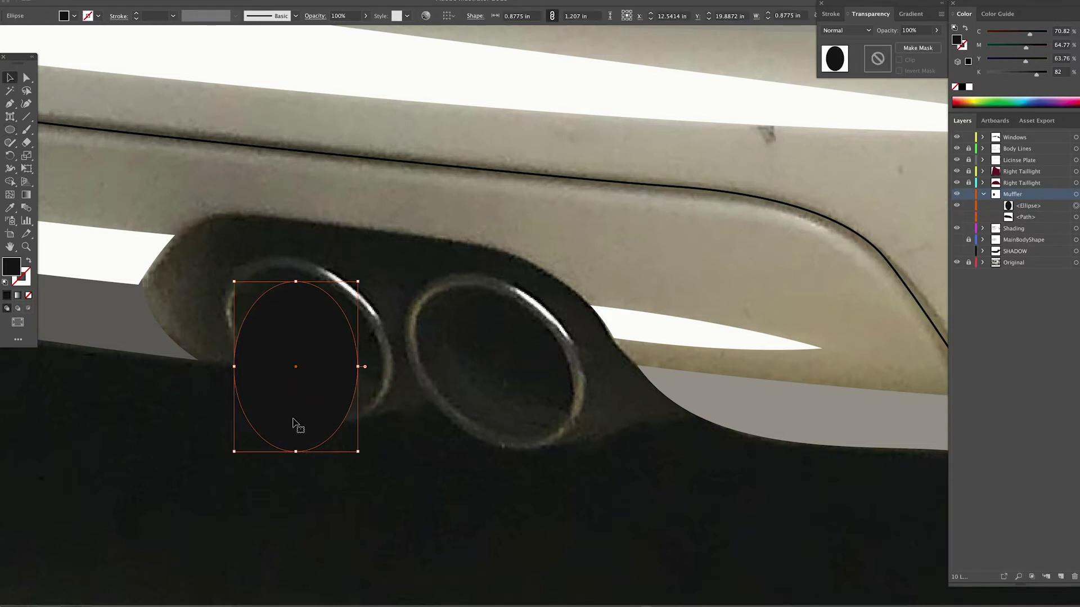
Step: Swap the ellipse's fill to its stroke and pick a light pinkish-grey stroke colour
left_click(29, 262)
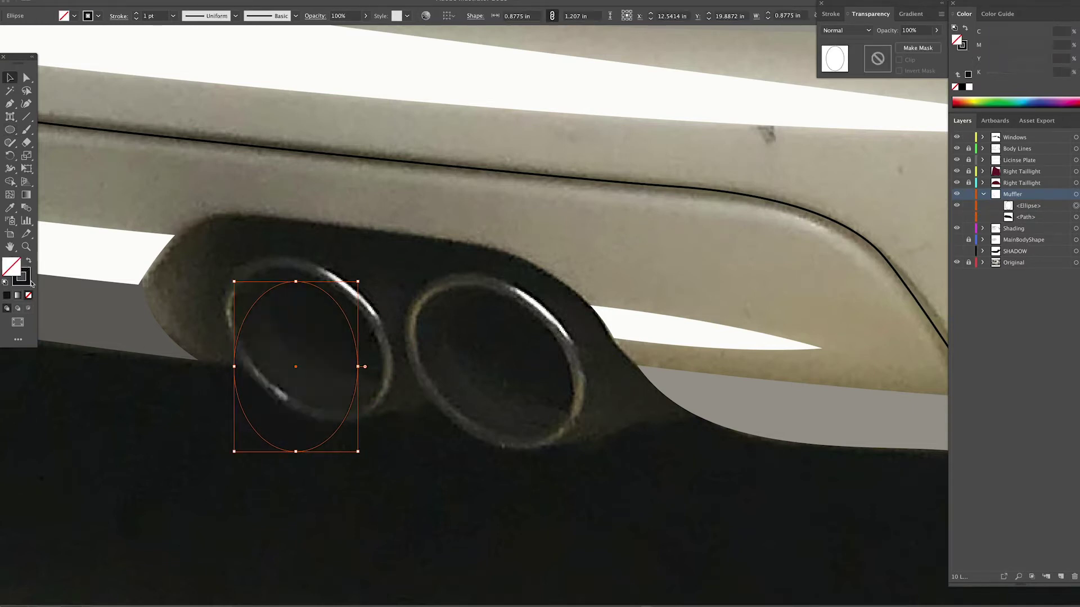
double_click(28, 284)
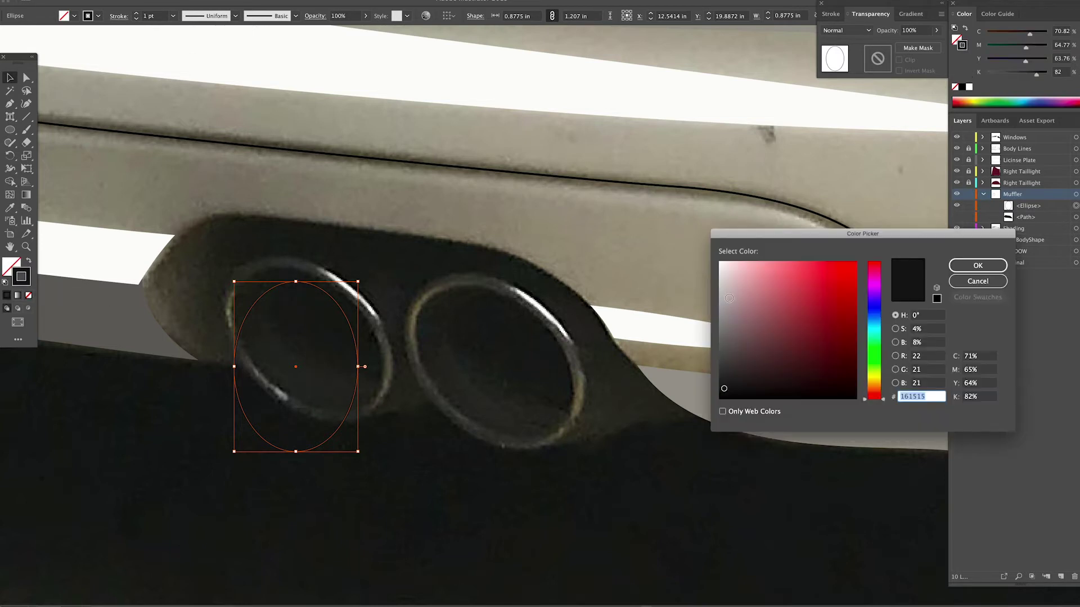
left_click(729, 298)
left_click(975, 266)
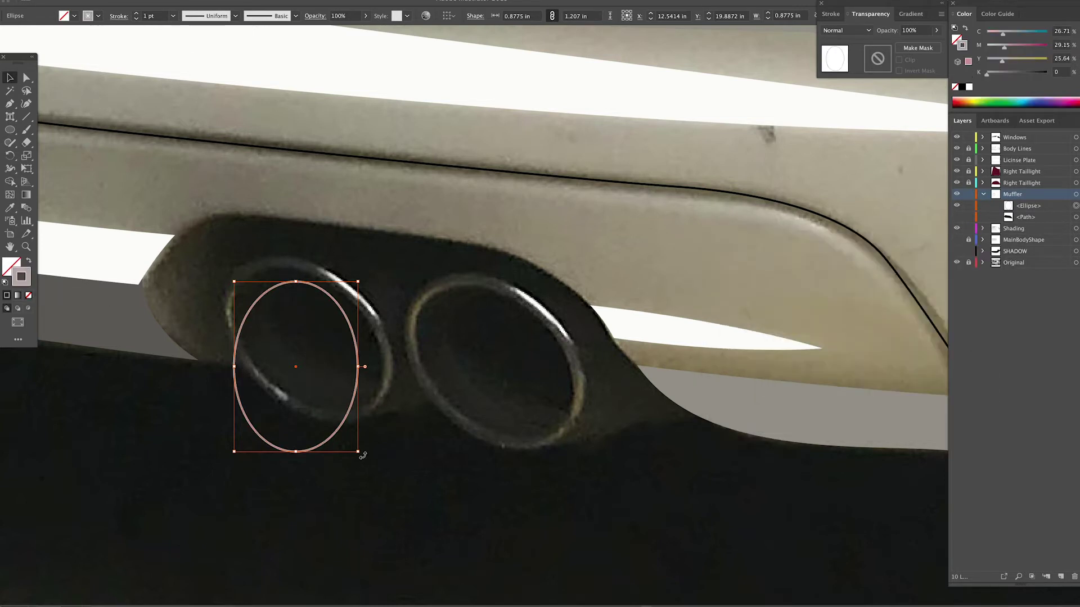
Step: Rotate, move and resize the ellipse to match the rim of the left exhaust tip
left_click_drag(363, 456, 388, 418)
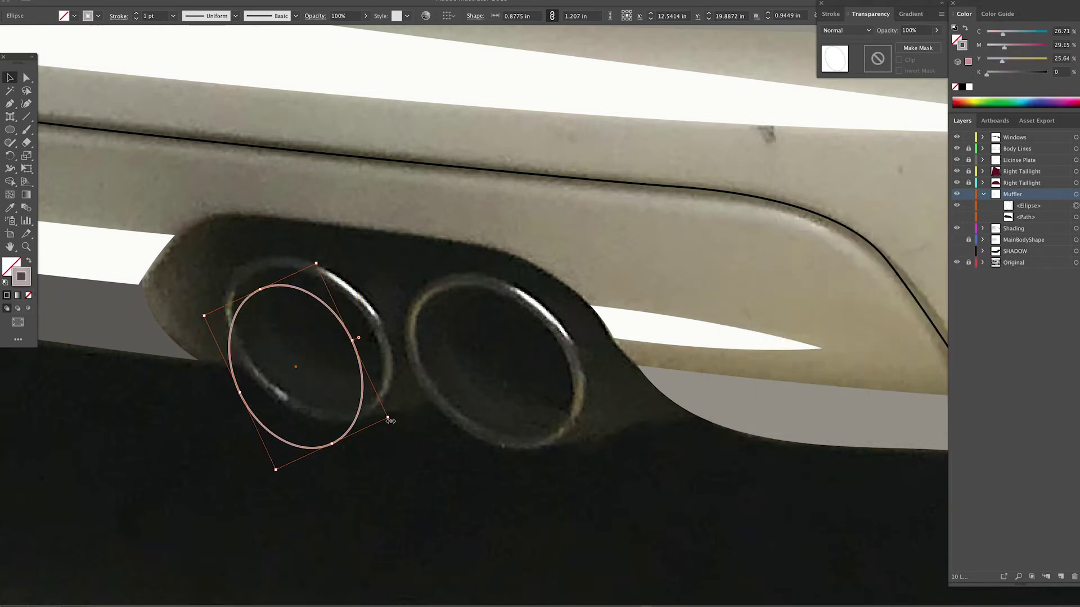
left_click(394, 406)
left_click_drag(362, 381, 364, 355)
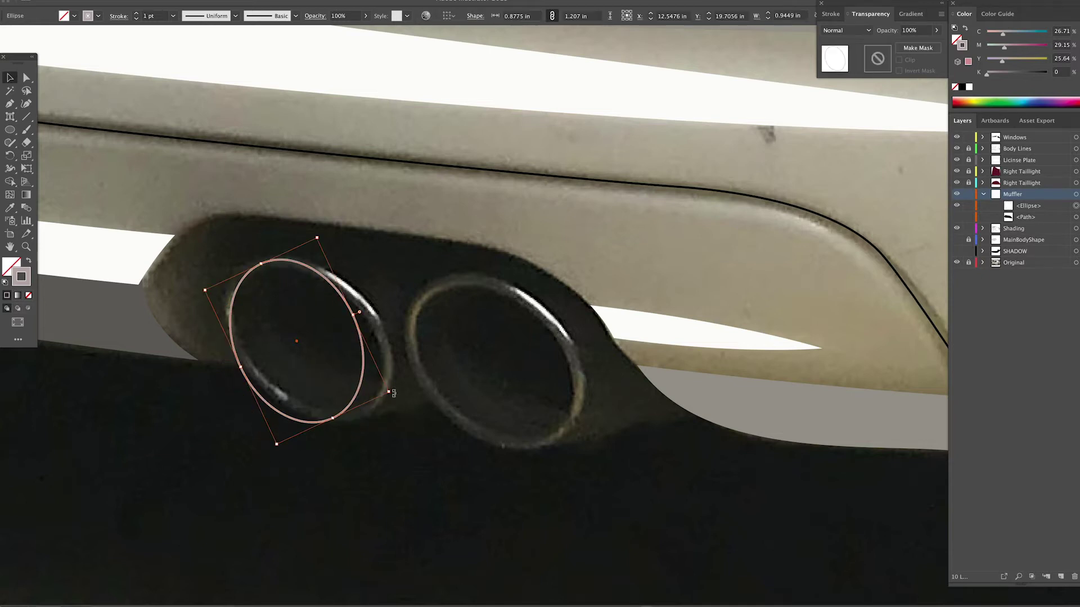
mouse_move(393, 394)
left_mouse_down()
mouse_move(410, 390)
mouse_move(415, 371)
mouse_move(403, 368)
mouse_move(415, 362)
mouse_move(378, 360)
mouse_move(377, 405)
left_mouse_up()
left_click_drag(349, 296, 354, 292)
left_click_drag(267, 389, 271, 387)
Step: Copy the rim ellipse onto the right exhaust tip and fit a larger copy around its outer rim
left_click_drag(354, 293, 549, 325)
left_click_drag(549, 326, 541, 313)
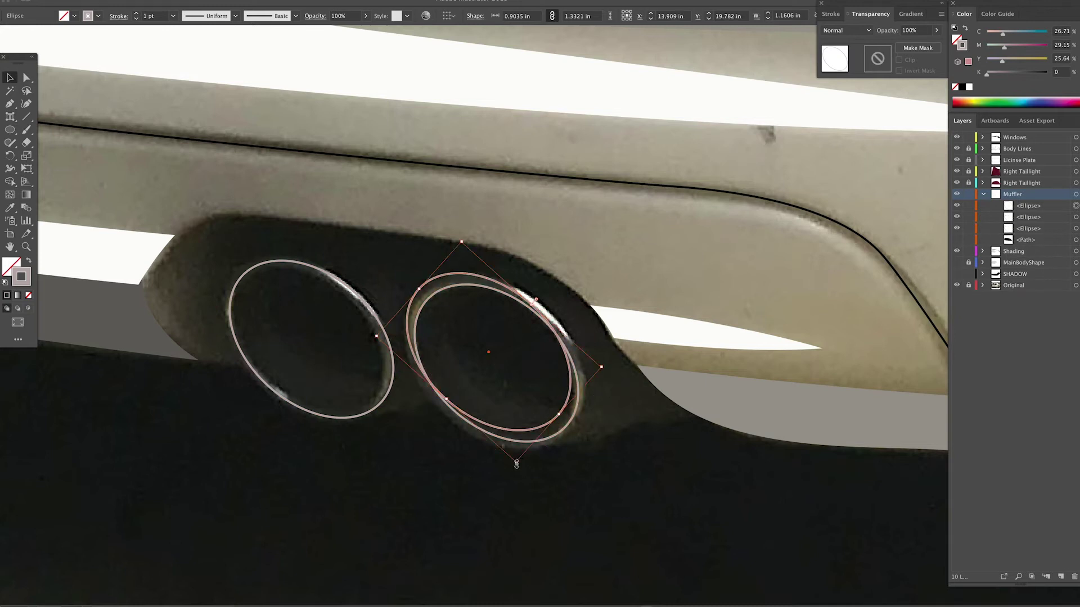
left_click_drag(515, 461, 523, 487)
left_click_drag(539, 311, 544, 307)
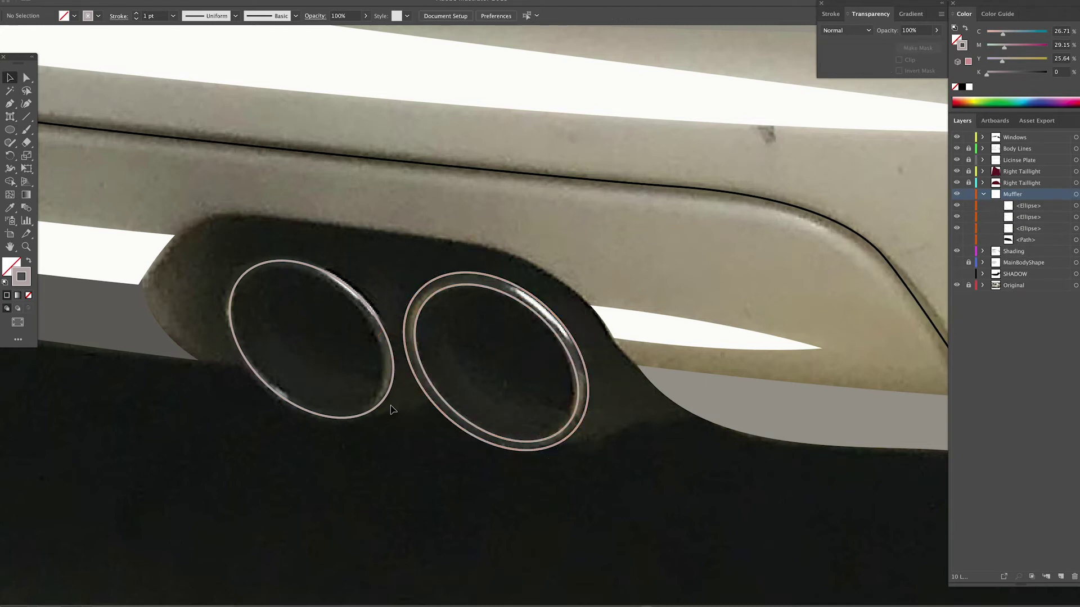
Step: Duplicate the left tip's rim ellipse and enlarge and adjust the copy to surround its outer rim
left_click(392, 344)
left_click_drag(206, 330, 213, 333)
left_click_drag(422, 360, 391, 384)
key("Down")
left_click_drag(355, 292, 357, 290)
left_click_drag(264, 390, 263, 391)
Step: Swap the stroke of both outer rim ellipses to their fill and sample the white highlight as the fill colour
left_click(549, 477)
left_click_drag(549, 477, 546, 534)
left_click(253, 318)
left_click(419, 345, "shift")
left_click(29, 261)
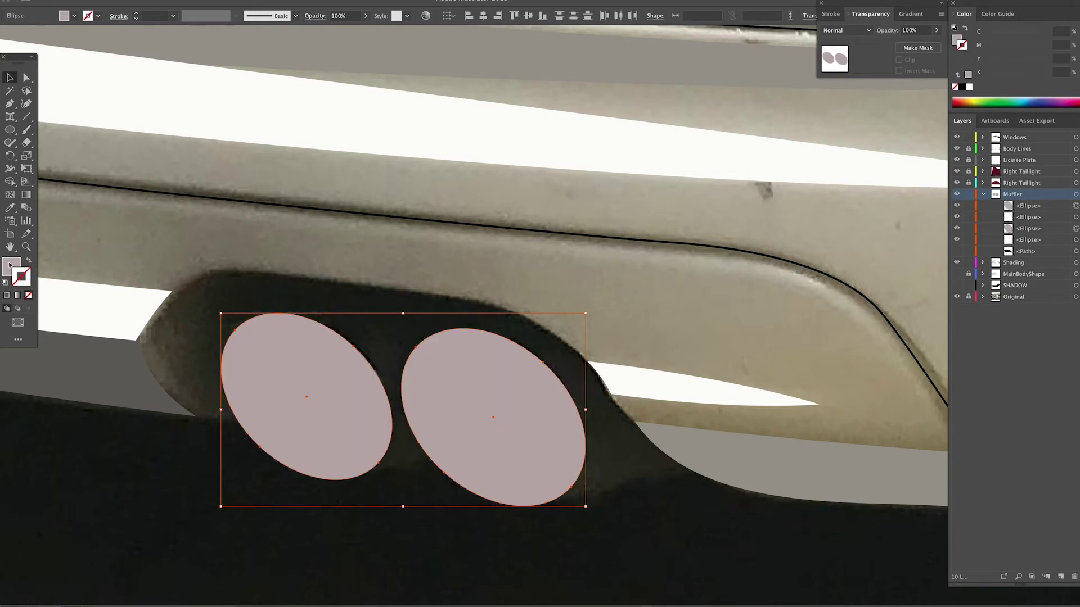
double_click(10, 267)
key("Escape")
key("i")
left_click(665, 379)
key("v")
Step: Arrange the white outer ellipses behind the inner rim ellipses and show the Pathfinder panel
left_click_drag(566, 362, 526, 389)
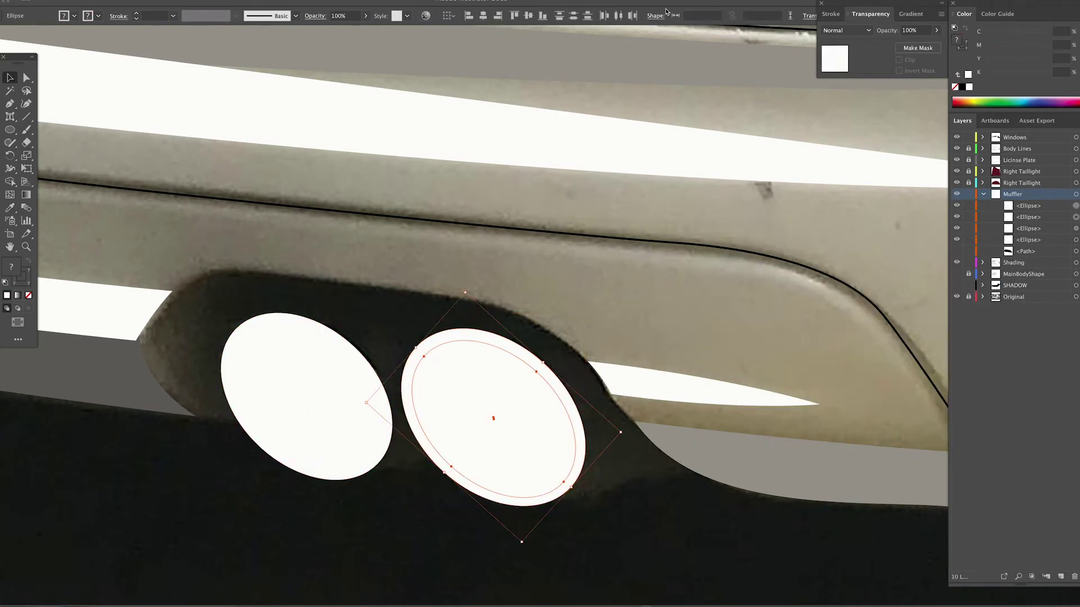
left_click(472, 43)
key("f")
key("f")
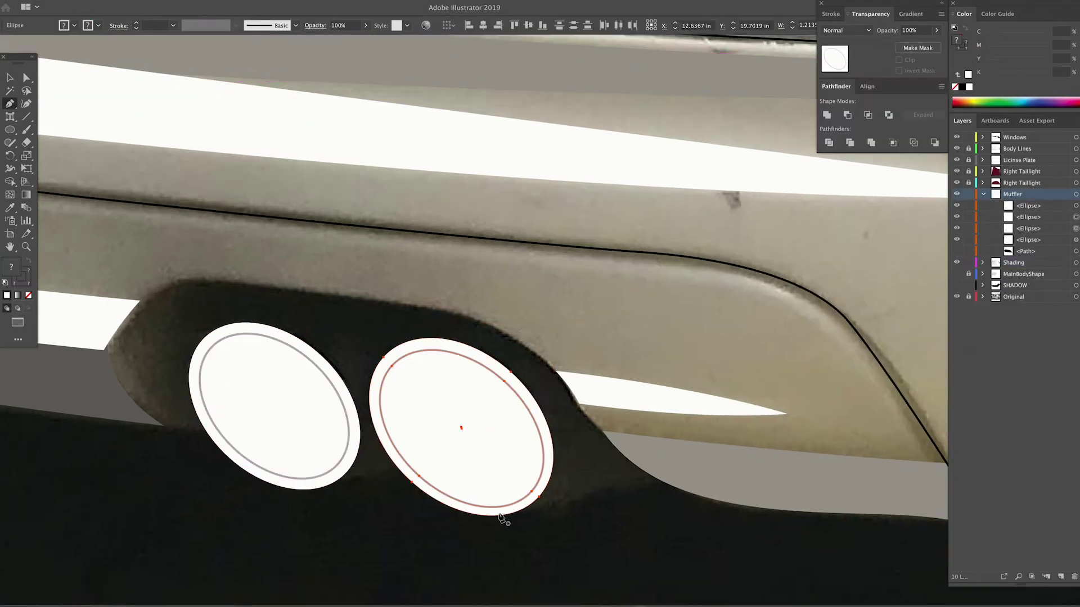
key("v")
left_click(502, 480, "shift")
left_click(505, 479, "shift")
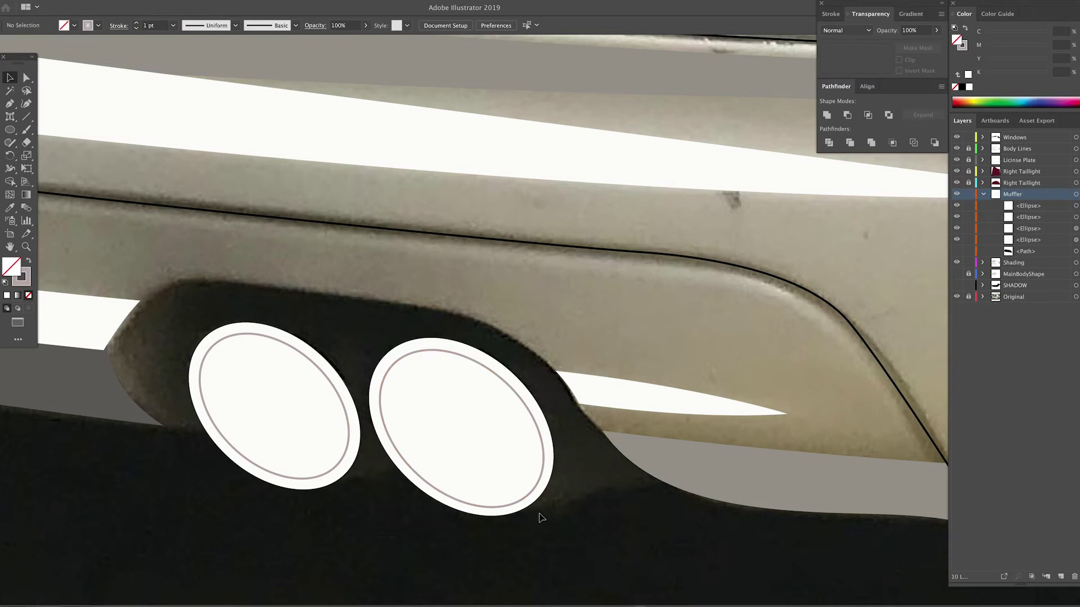
Step: Fill both inner ellipses with the dark grey sampled from the shaded area beside the exhaust cut-out
left_click(10, 211)
left_click(90, 384)
key("v")
left_click(192, 372)
left_click(200, 372)
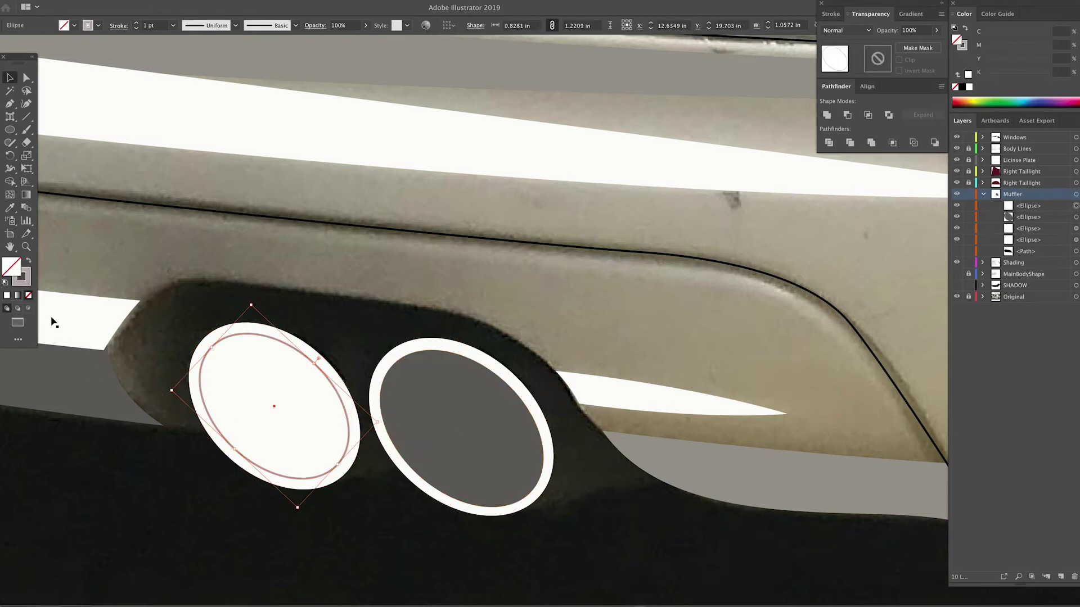
left_click(10, 208)
left_click(473, 436)
key("v")
Step: Darken both inner ellipses by raising their black value to 88%
left_click(471, 435)
left_click(319, 419, "shift")
left_click_drag(1003, 75, 1040, 74)
left_click(578, 479)
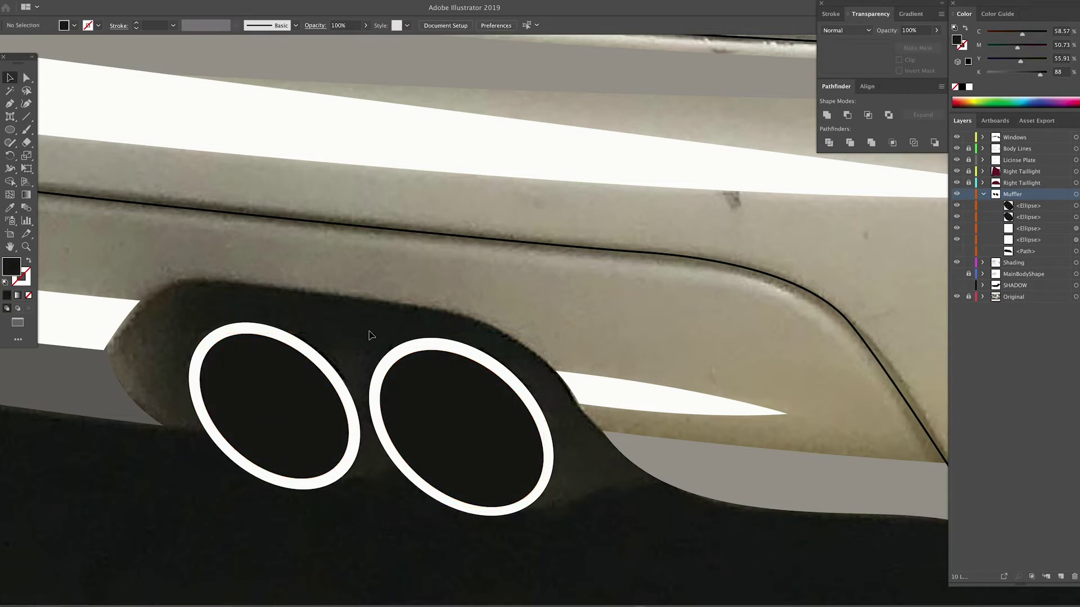
Step: Hide the left tip's ellipses and draw a closed Pen path for the right pipe's body, from its rim to the bumper edge
left_click_drag(347, 320, 304, 376)
key("ctrl+3")
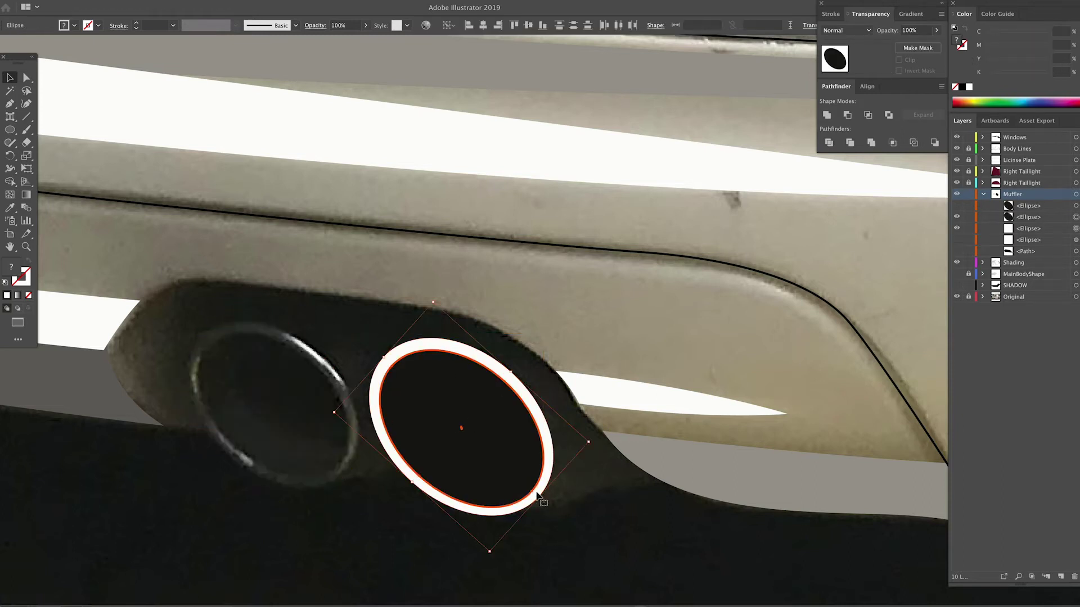
key("p")
left_click(474, 512)
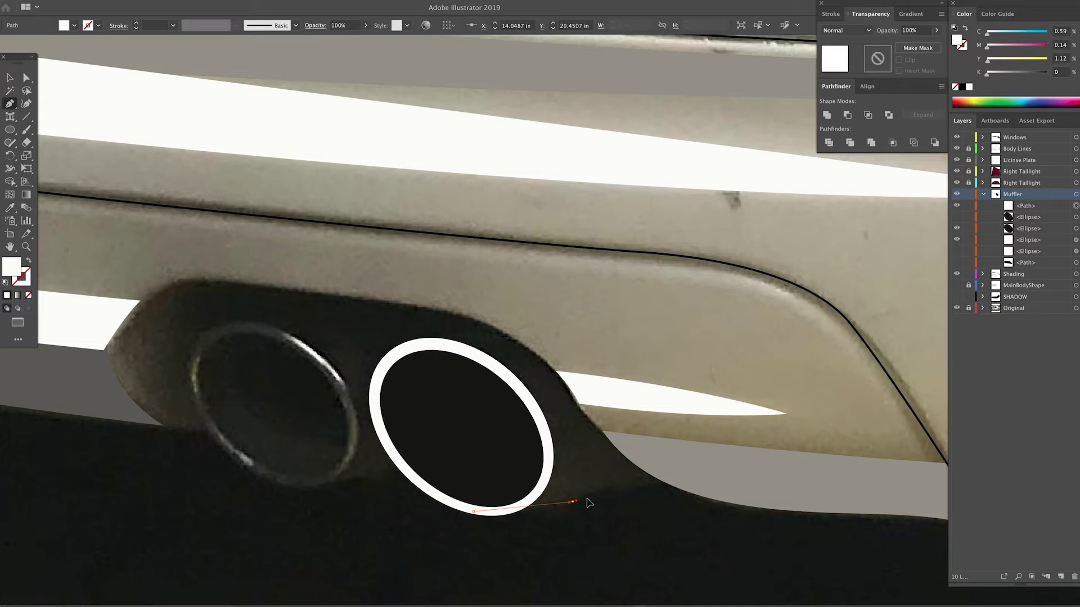
left_click_drag(572, 502, 636, 485)
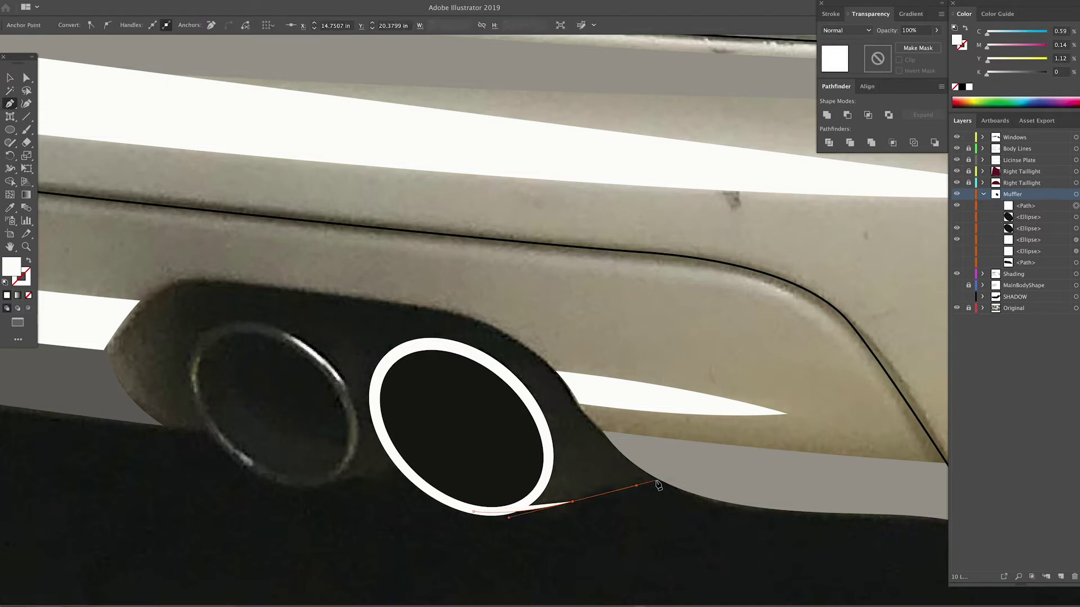
left_click(658, 481)
left_click_drag(582, 413, 556, 371)
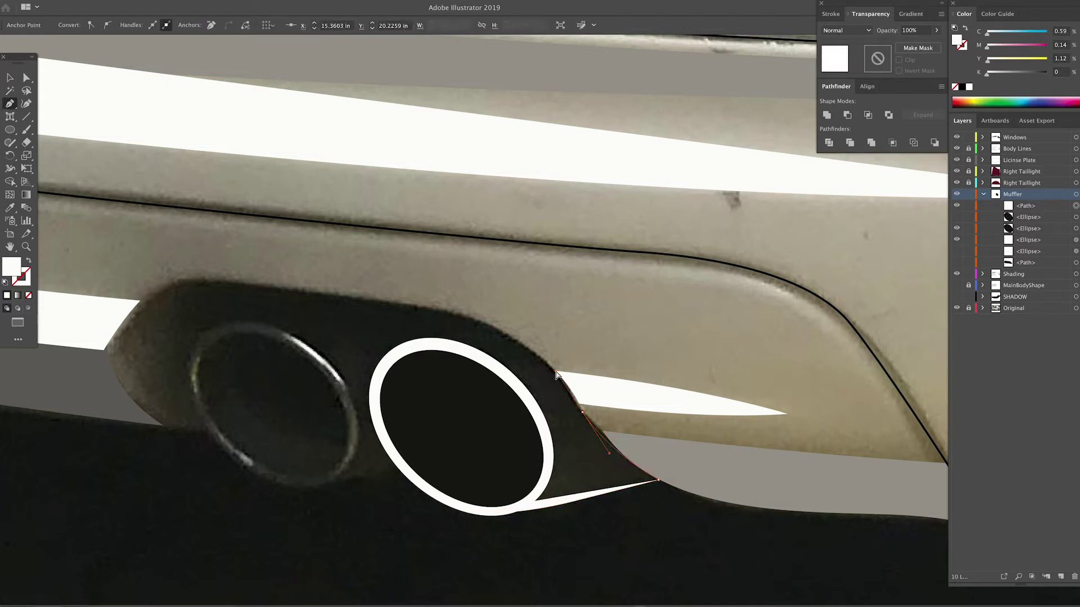
left_click_drag(503, 335, 412, 344)
left_click(407, 342)
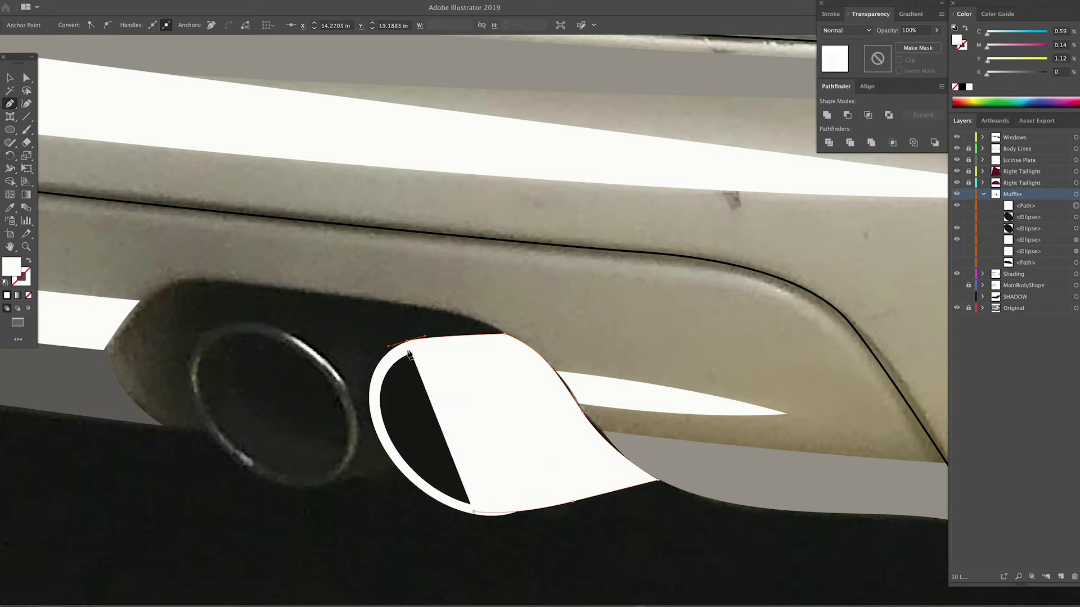
left_click_drag(473, 511, 495, 496)
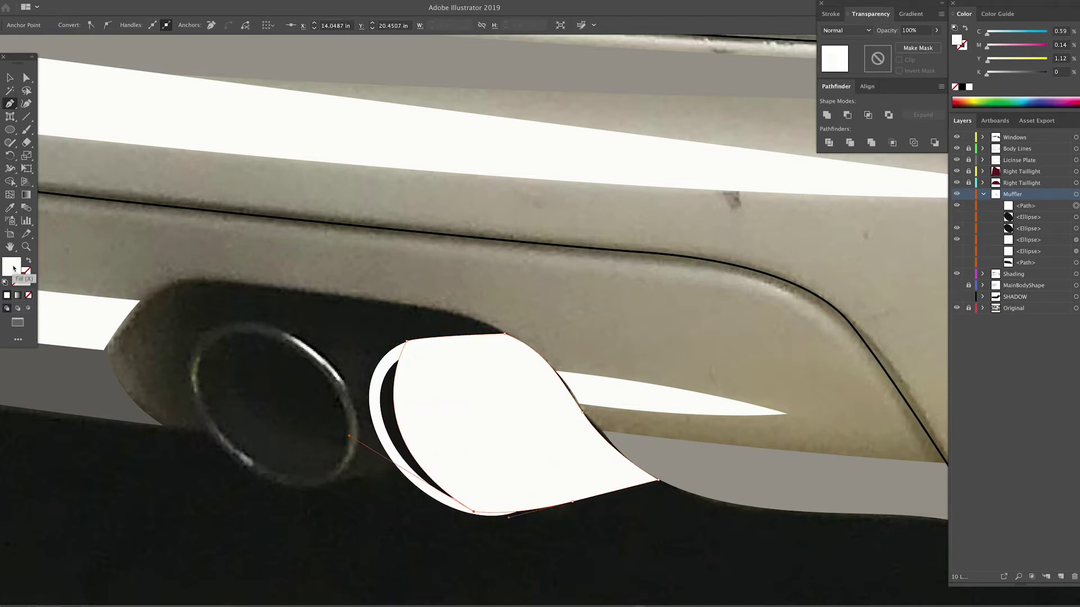
Step: Fill the right pipe's body with a linear white-to-black gradient angled at about -79.3°
left_click(10, 211)
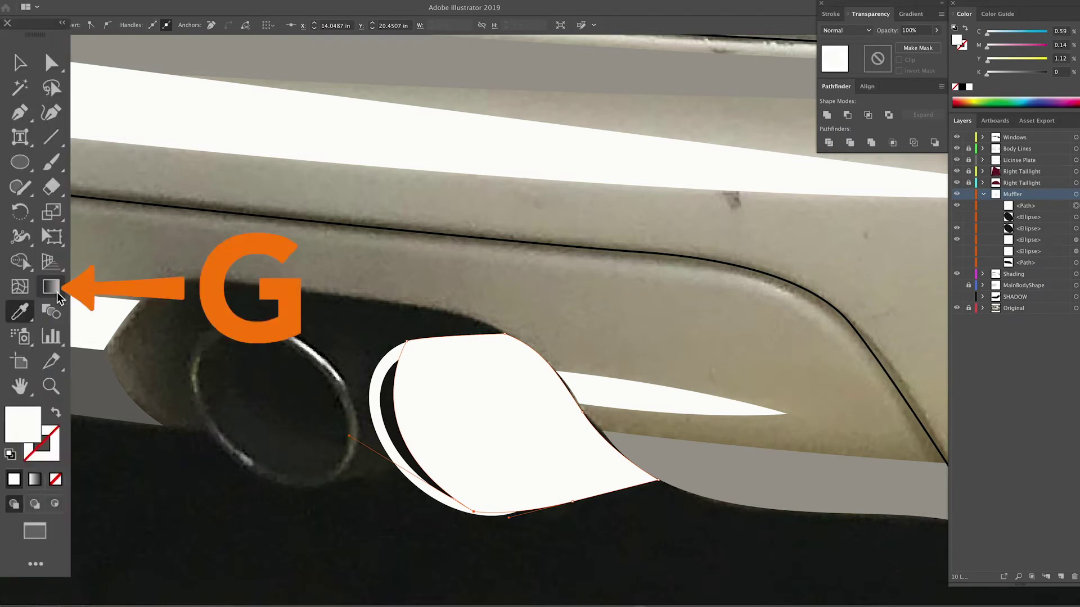
key("g")
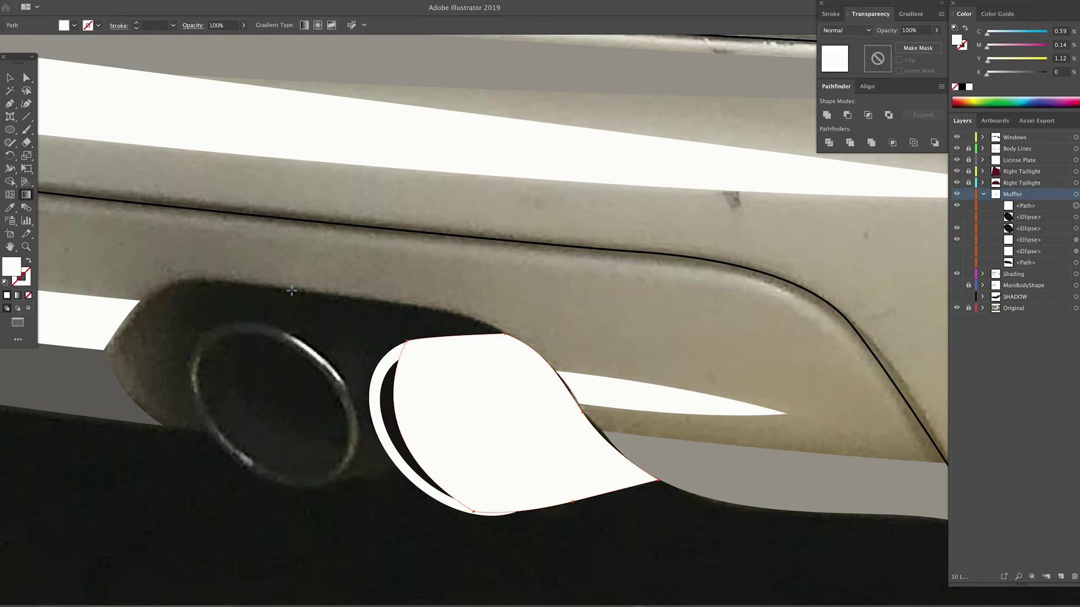
left_click(17, 297)
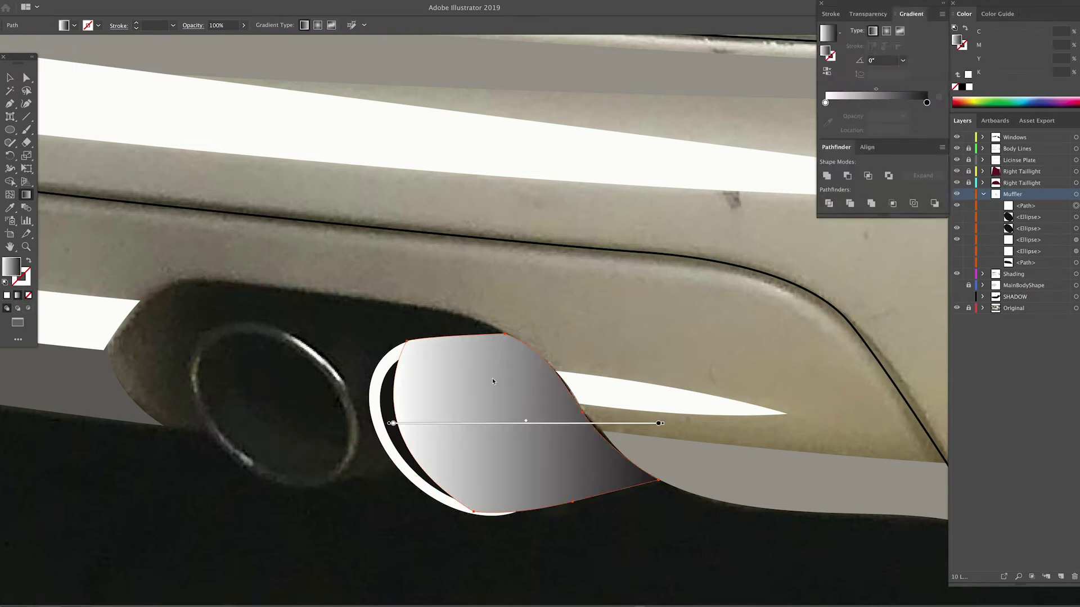
mouse_move(485, 364)
left_mouse_down()
mouse_move(562, 494)
mouse_move(506, 484)
mouse_move(502, 459)
left_mouse_up()
Step: Rearrange the gradient to black, white, black, with the black stops at 0% and 85.39% and white near the middle
left_click_drag(815, 226, 942, 225)
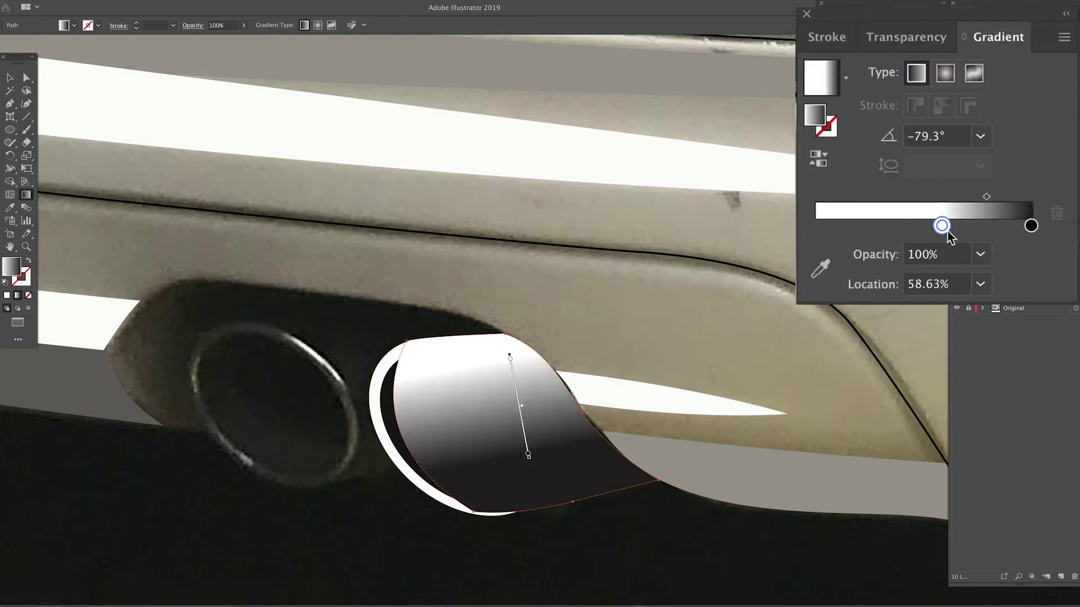
left_click_drag(1031, 226, 814, 235)
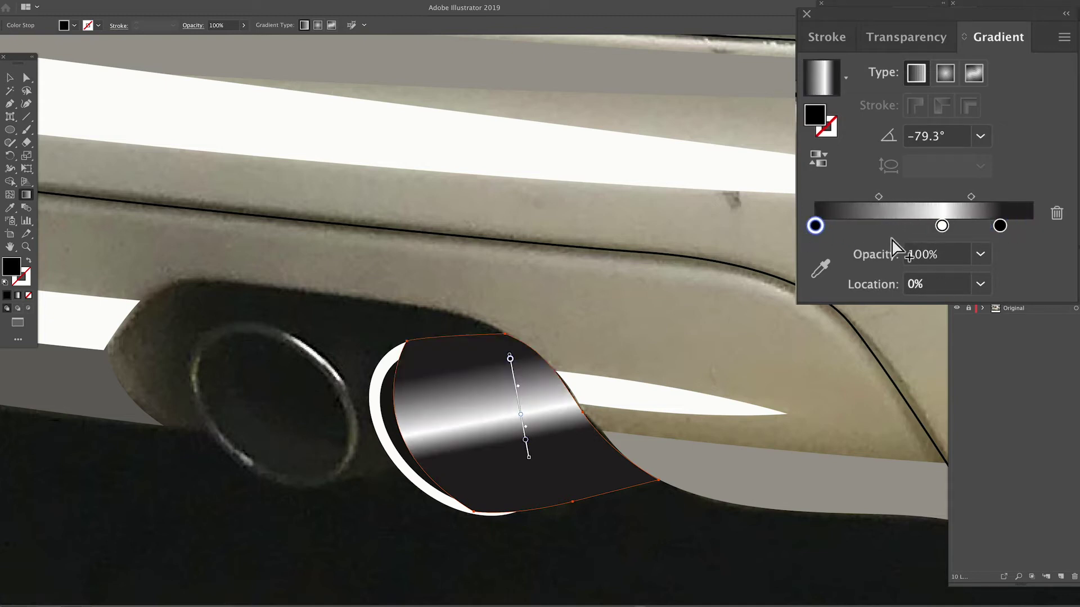
left_click_drag(942, 226, 921, 225)
mouse_move(1002, 230)
left_mouse_down()
mouse_move(1032, 226)
mouse_move(1000, 225)
left_mouse_up()
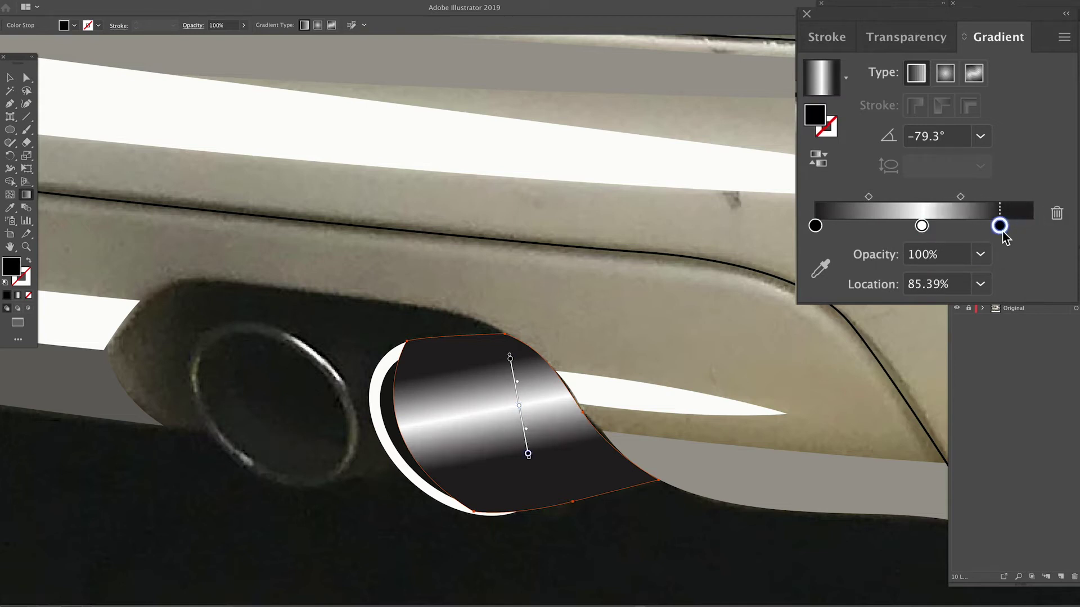
Step: Recolour the gradient's end stop dark grey and use that grey for both outer stops, at 0% and 100%
double_click(11, 266)
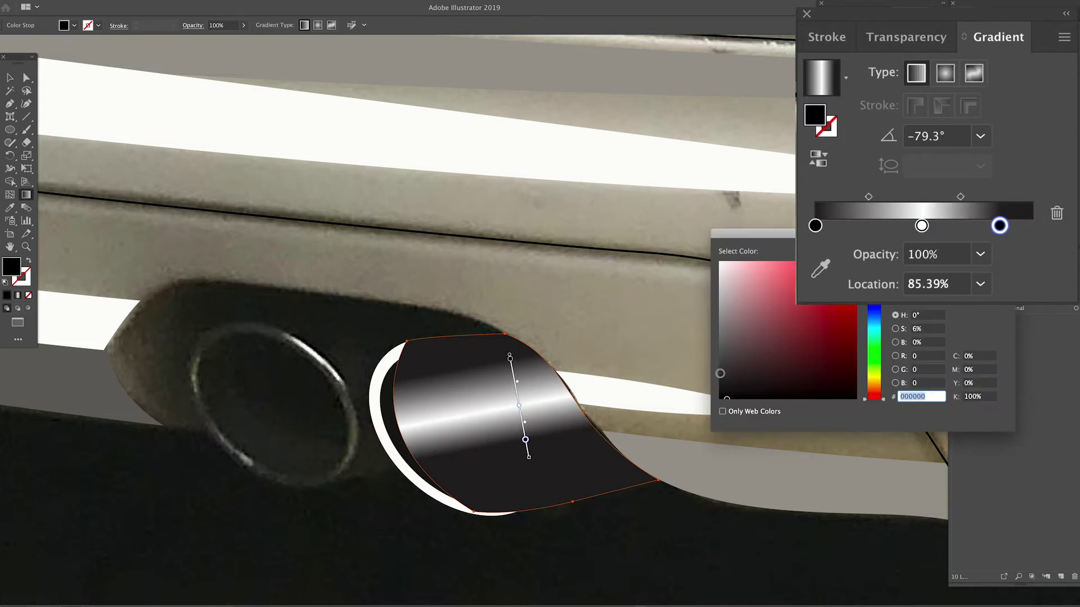
left_click(720, 378)
left_click(981, 251)
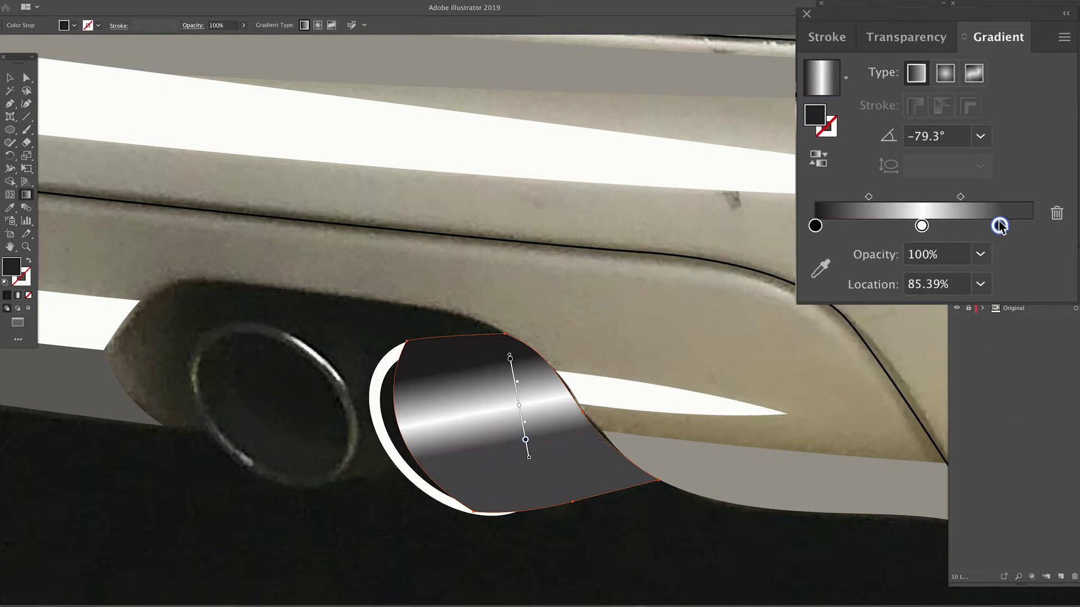
left_click_drag(999, 225, 871, 226)
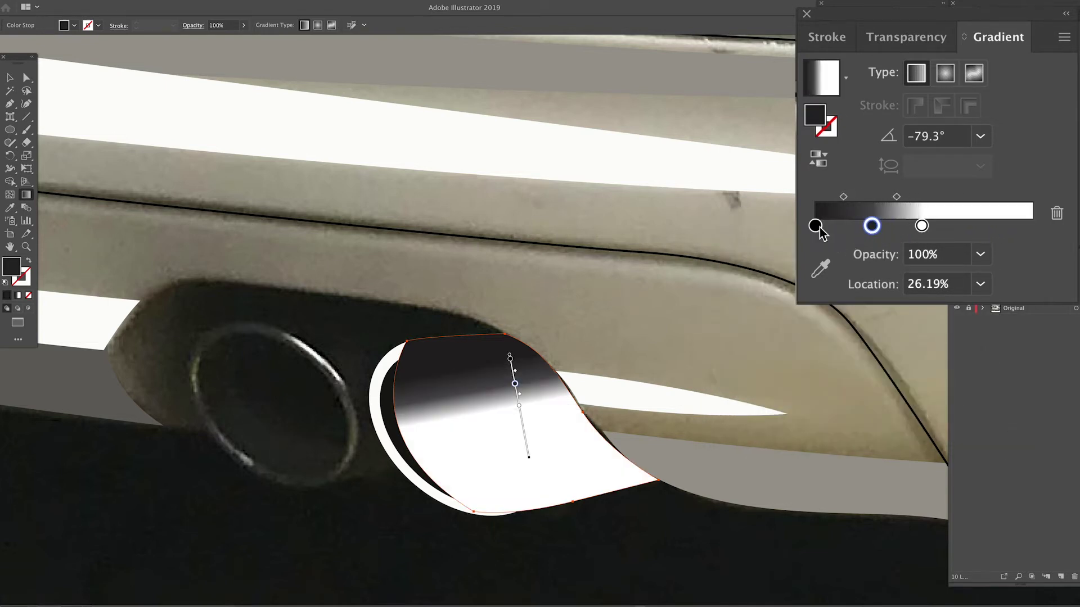
left_click_drag(815, 226, 807, 261)
left_click_drag(865, 226, 808, 226)
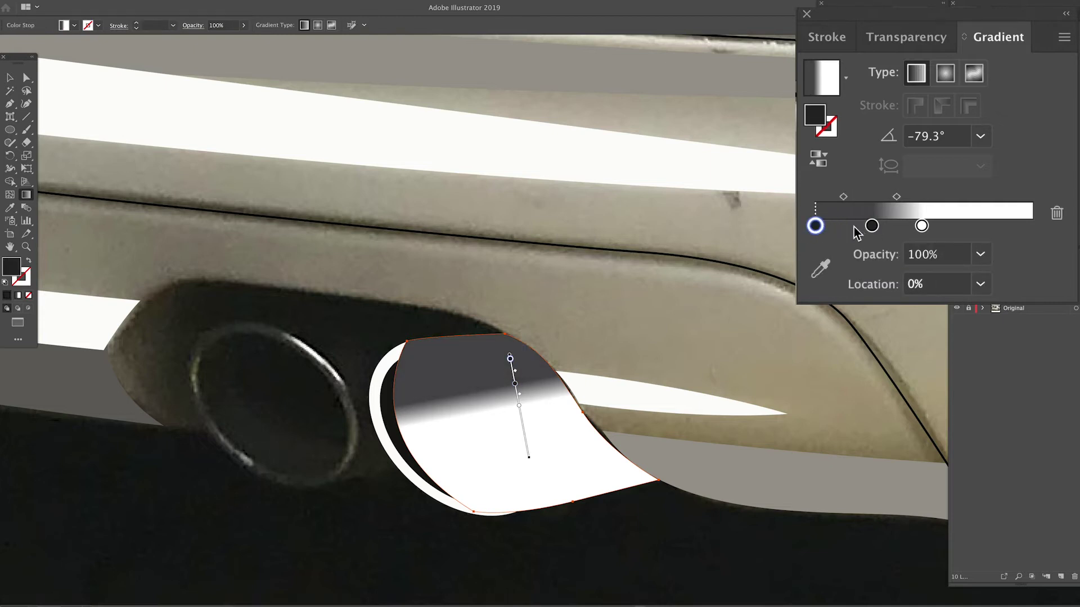
left_click_drag(942, 225, 1060, 235)
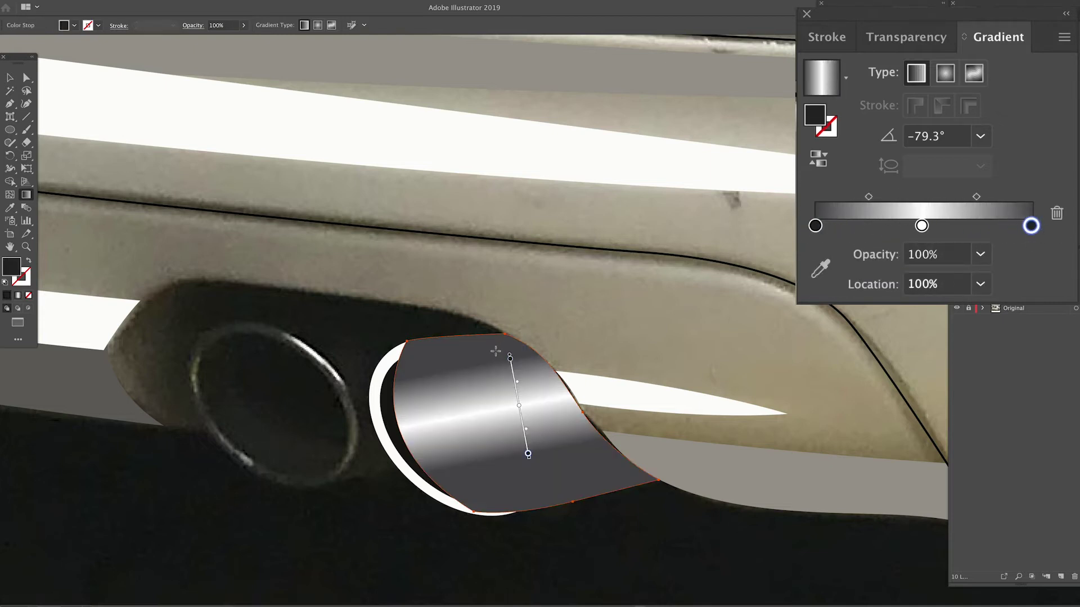
Step: Redraw the gradient across the full height of the right pipe's body at about -80.6°
mouse_move(495, 351)
left_mouse_down()
mouse_move(513, 482)
mouse_move(531, 483)
left_mouse_up()
left_click_drag(480, 373, 488, 452)
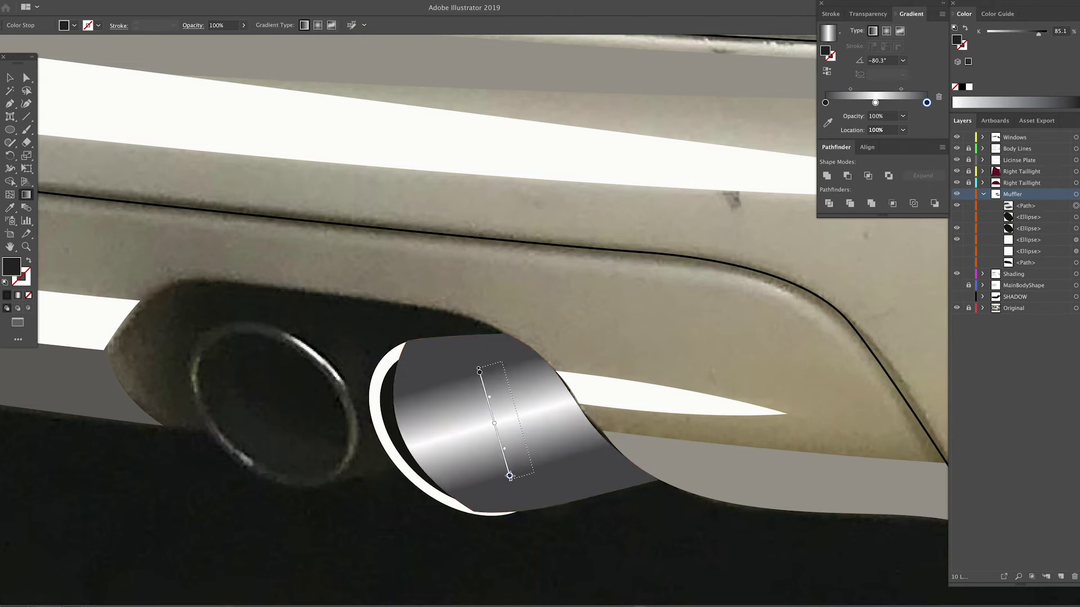
left_click_drag(510, 476, 496, 480)
mouse_move(476, 337)
left_mouse_down()
mouse_move(518, 513)
mouse_move(503, 496)
left_mouse_up()
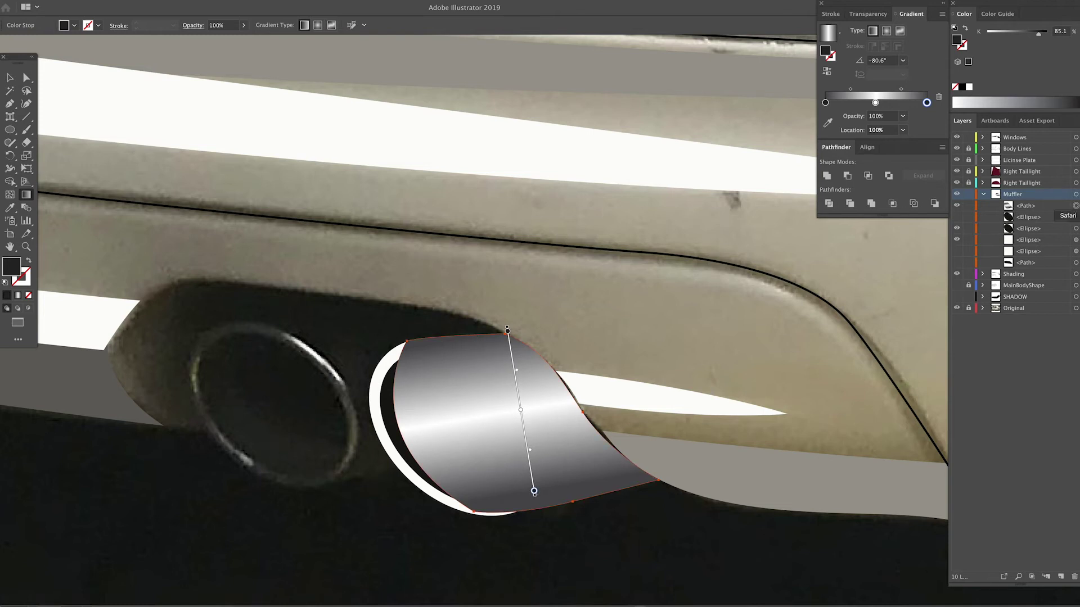
Step: Move the pipe body path below the ellipses in the Muffler layer and show the hidden cut-out path
left_click_drag(1026, 206, 1022, 257)
left_click(957, 263)
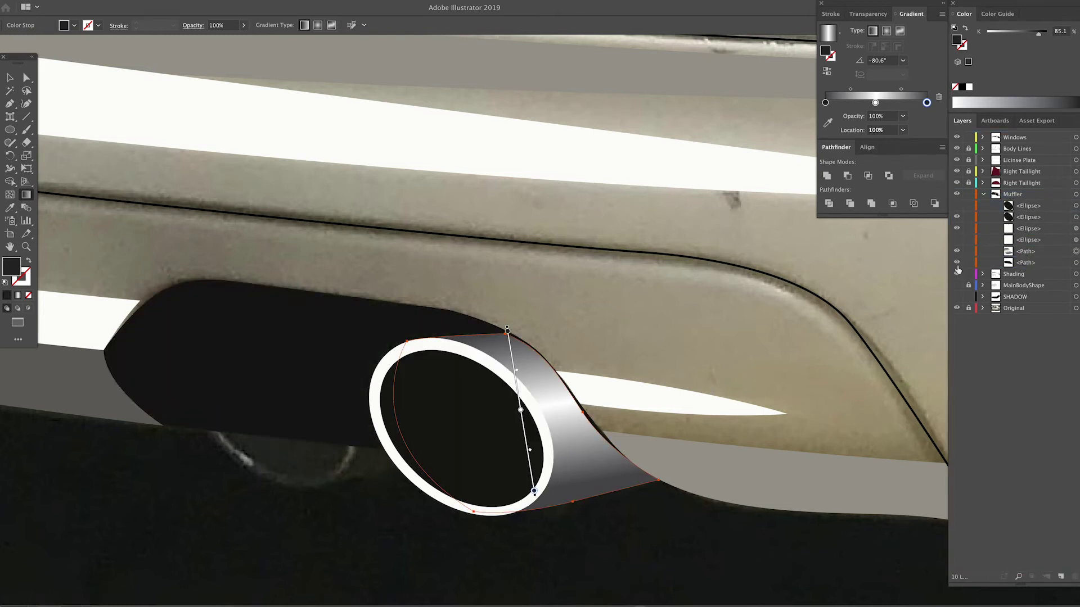
key("v")
left_click(313, 407)
Step: Apply the metallic gradient to the right tip's white outer ellipse and angle it at about -120.1°
left_click(388, 364)
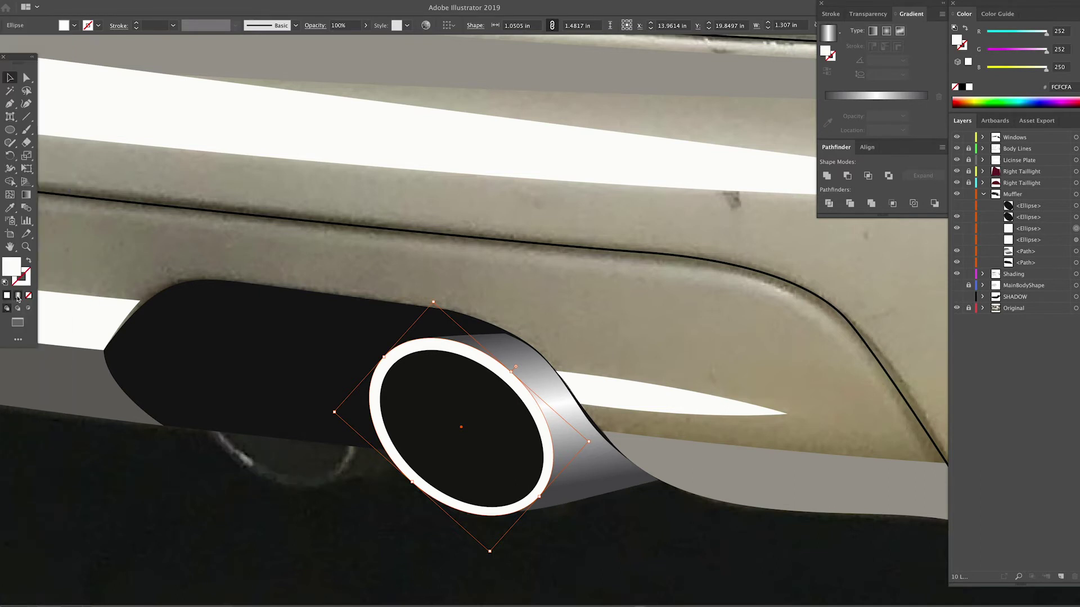
left_click(18, 296)
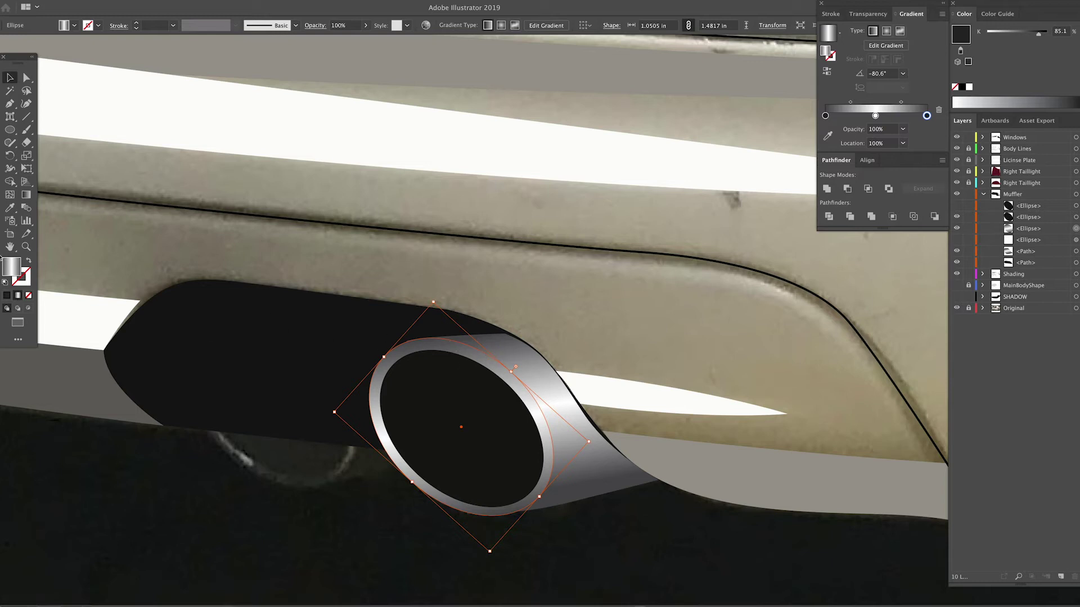
left_click(26, 194)
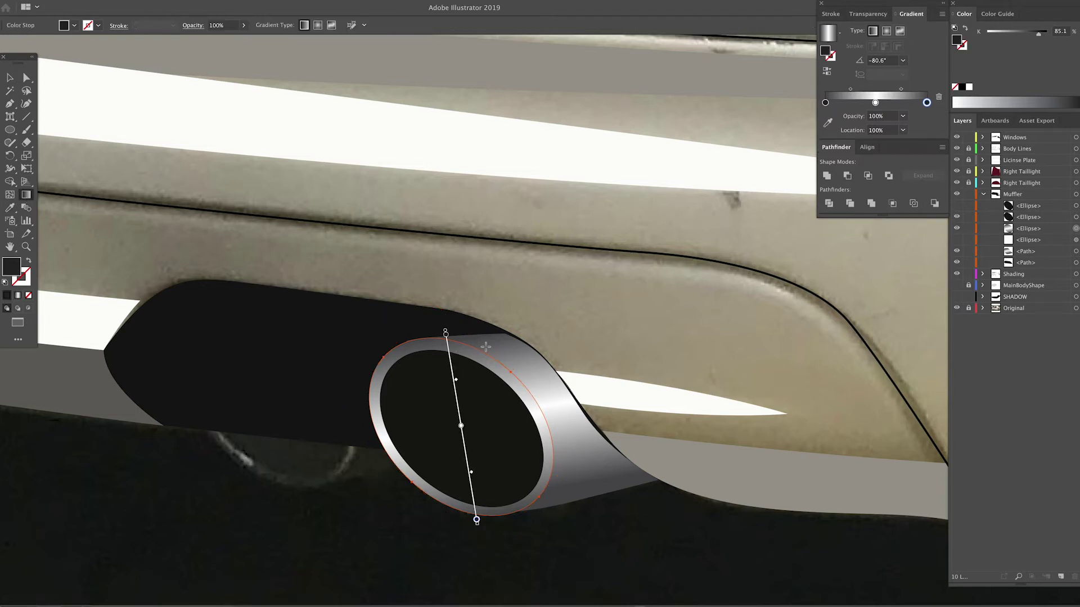
mouse_move(484, 344)
left_mouse_down()
mouse_move(454, 428)
mouse_move(436, 450)
mouse_move(422, 448)
mouse_move(438, 451)
left_mouse_up()
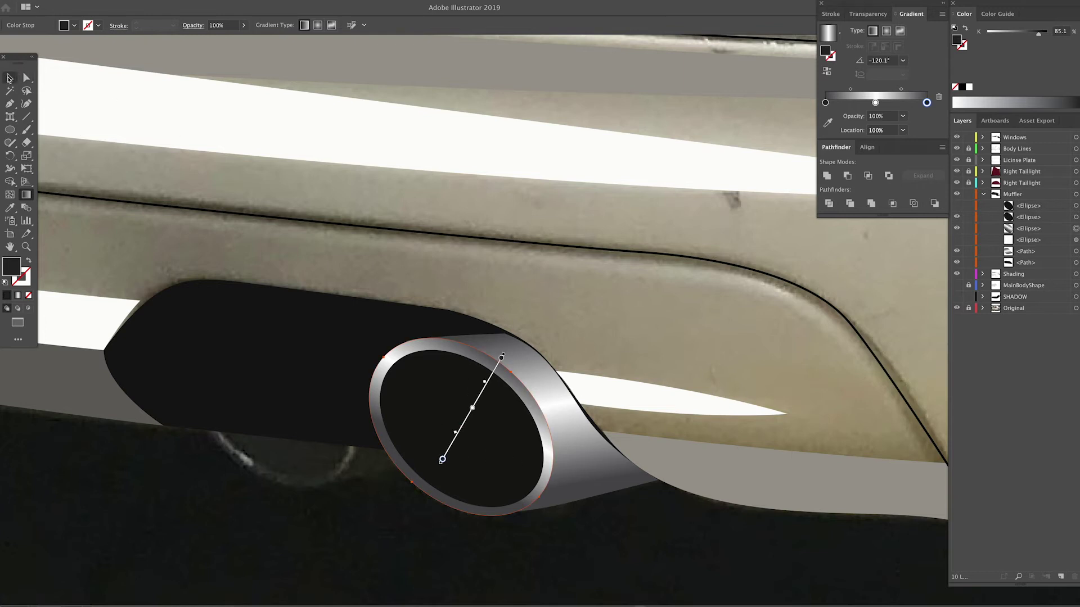
Step: Select the right pipe's body and set both outer stops of its gradient to 100% black
left_click(10, 78)
left_click(506, 351)
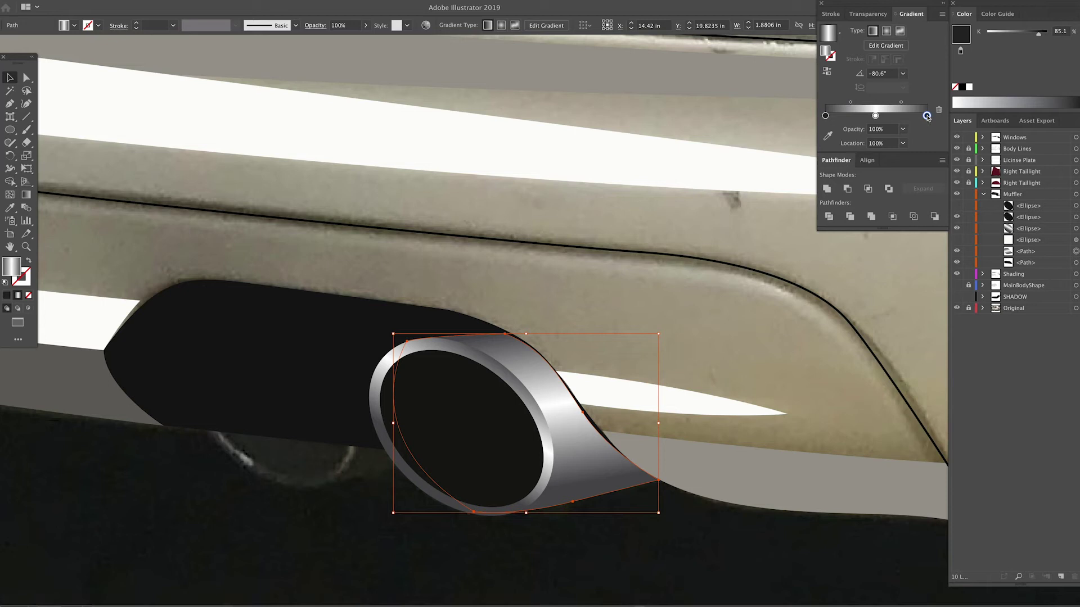
double_click(926, 115)
left_click(1058, 38)
left_click_drag(1038, 35, 1049, 34)
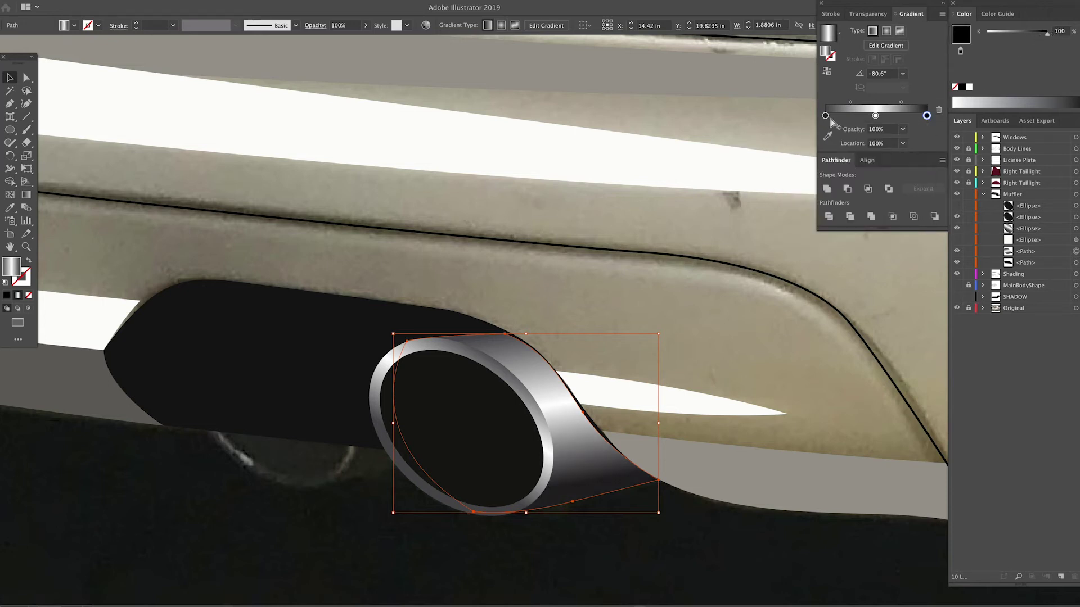
left_click(825, 116)
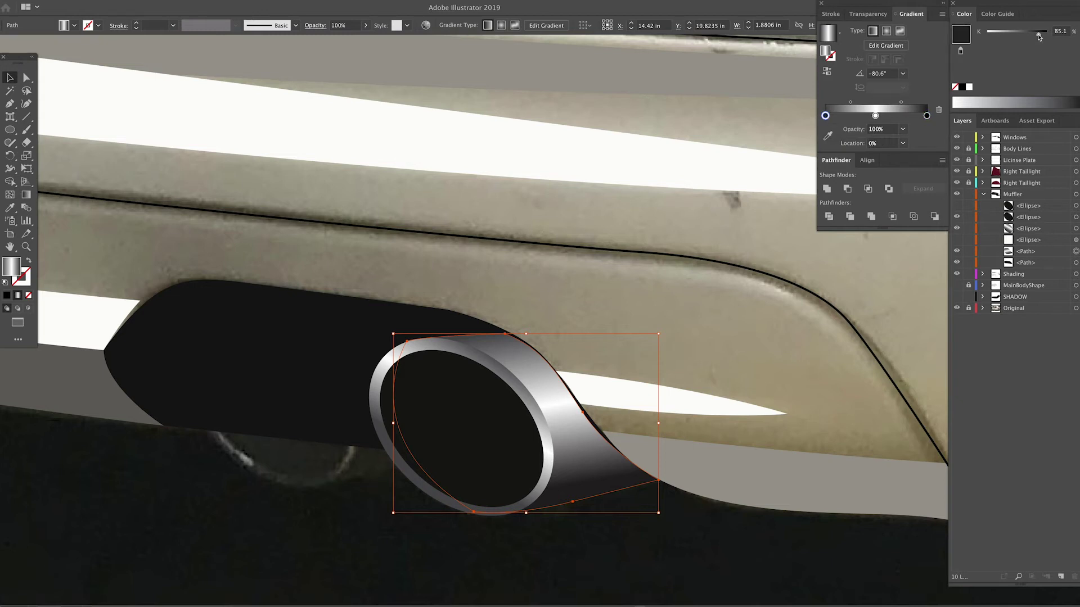
left_click_drag(1039, 36, 1049, 34)
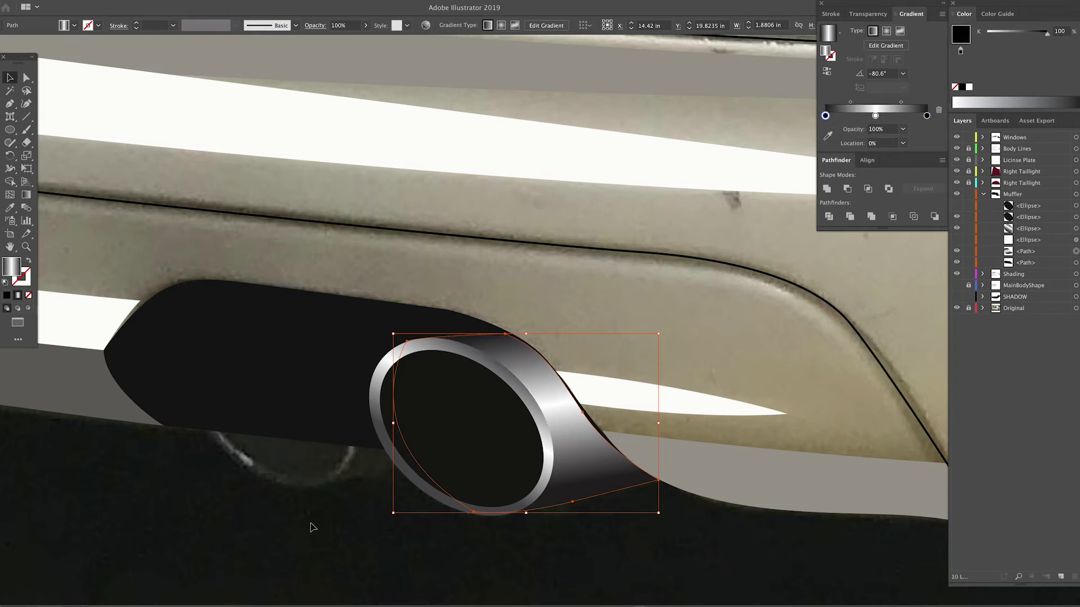
Step: Change the fill of the right tip's dark inner ellipse to #232323
left_click(457, 473)
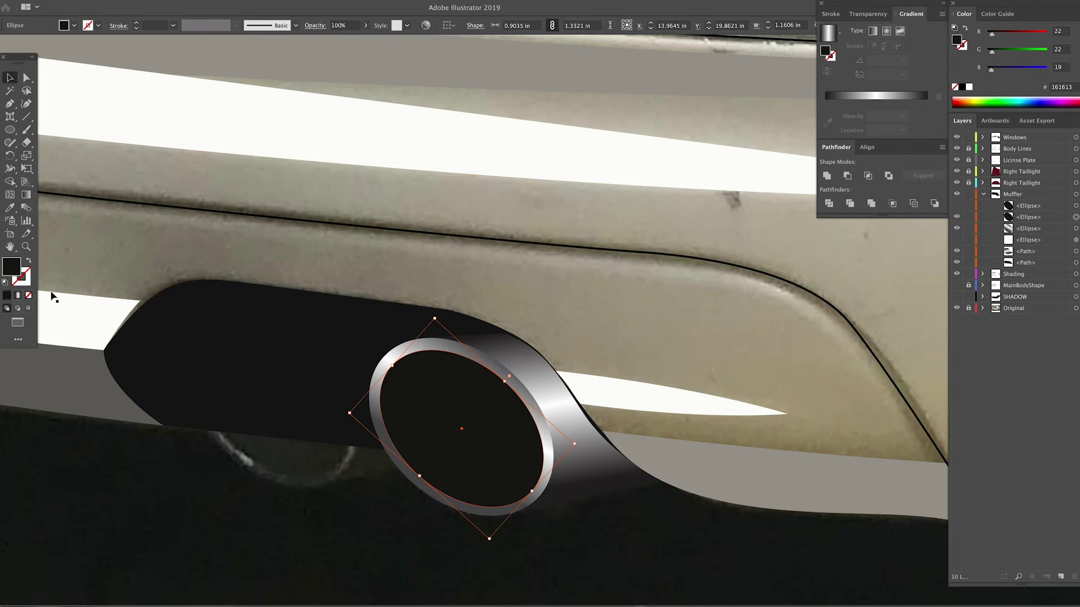
double_click(16, 269)
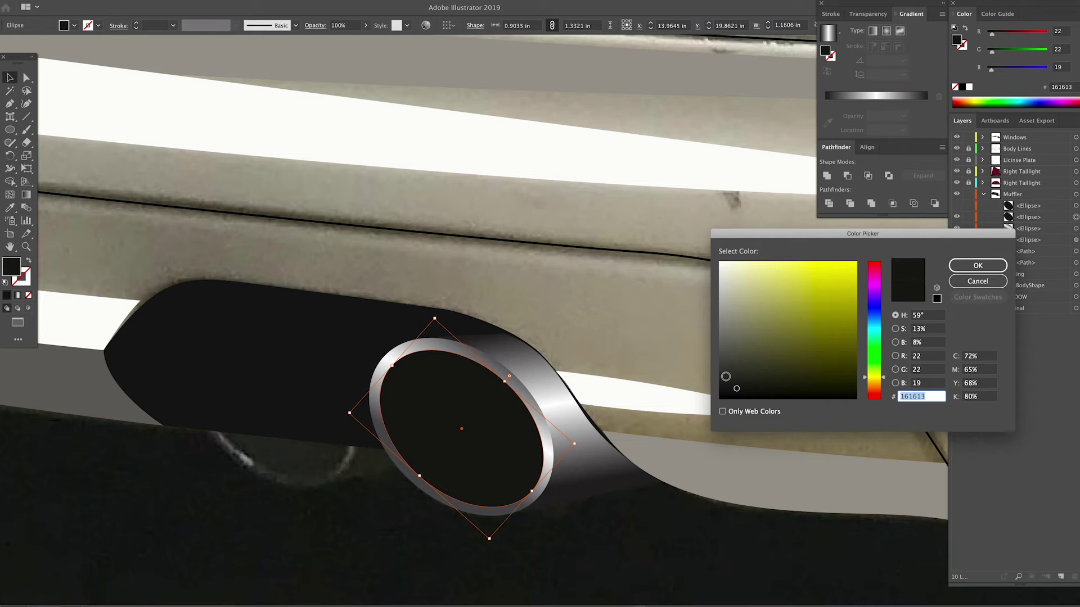
left_click(723, 372)
left_click(978, 265)
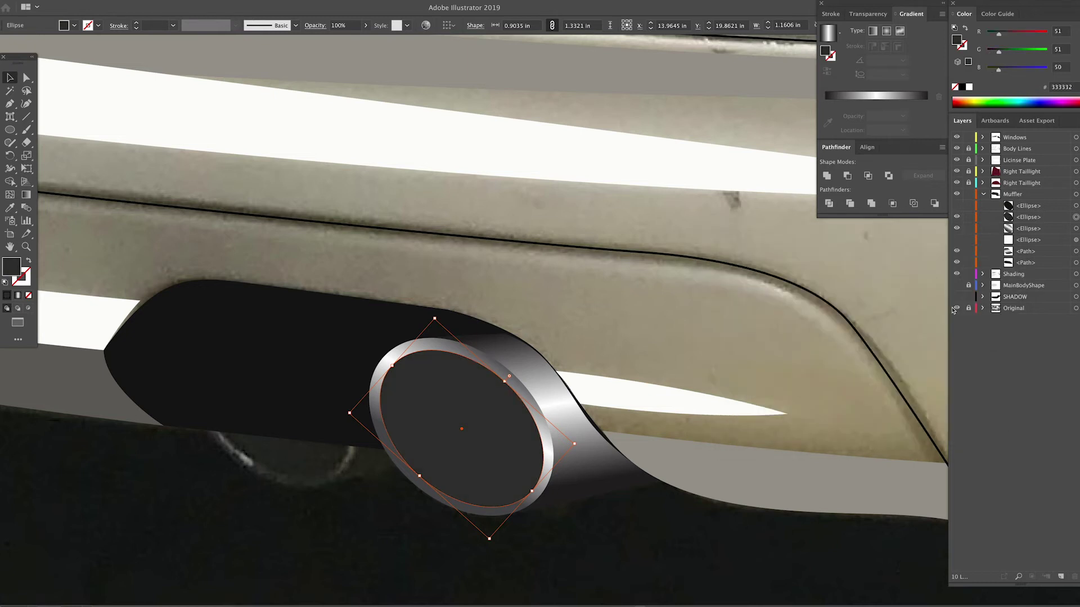
double_click(16, 269)
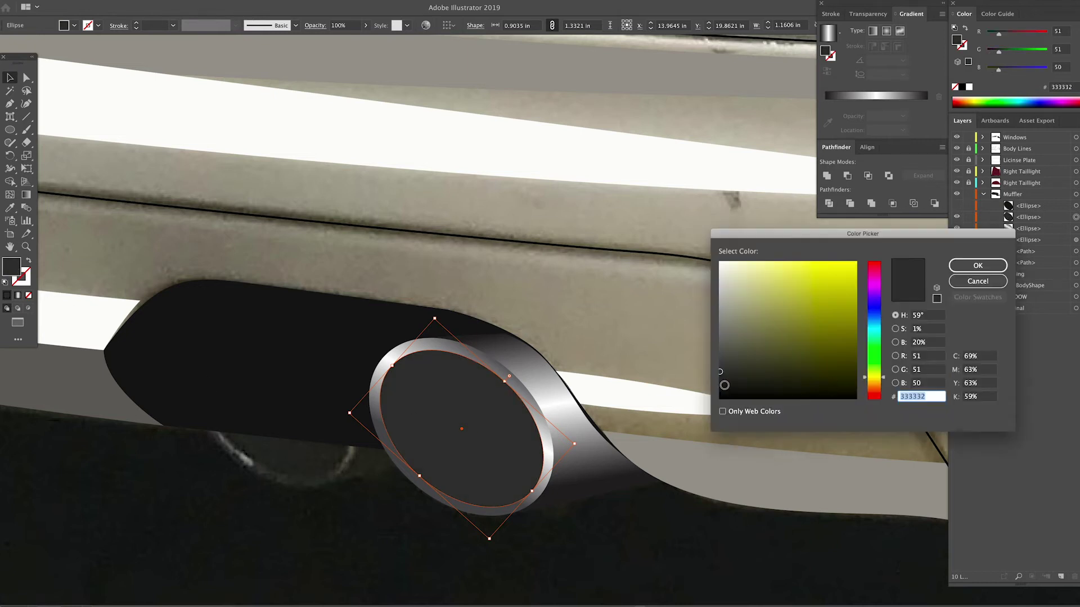
type("232323")
key("Return")
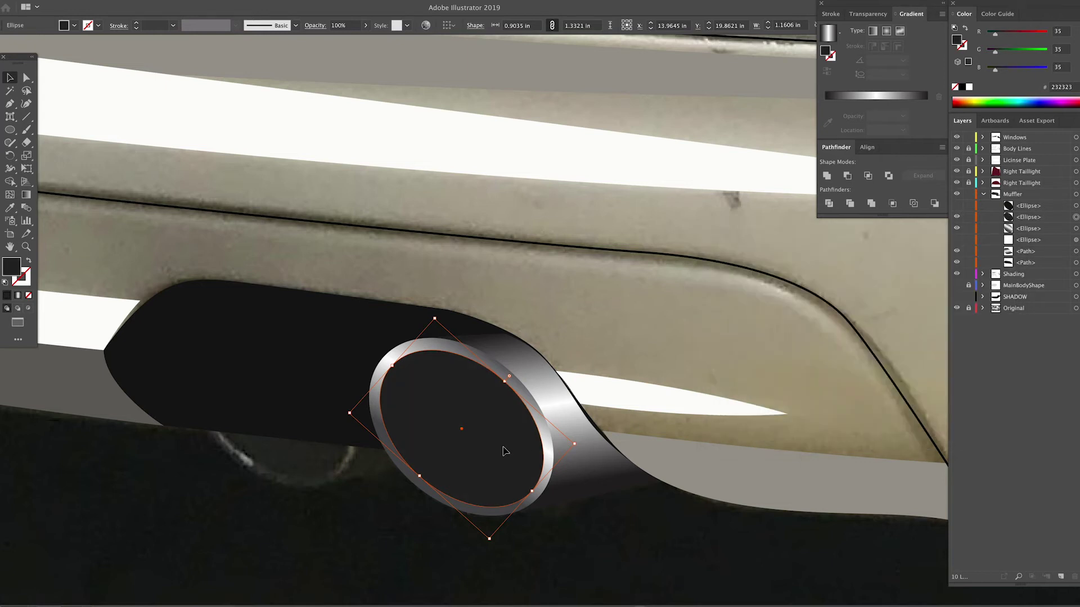
Step: Copy the dark ellipse in front, narrow it to about 0.59 × 1.14 in and position it inside the right tip's opening
key("ctrl+c")
key("ctrl+f")
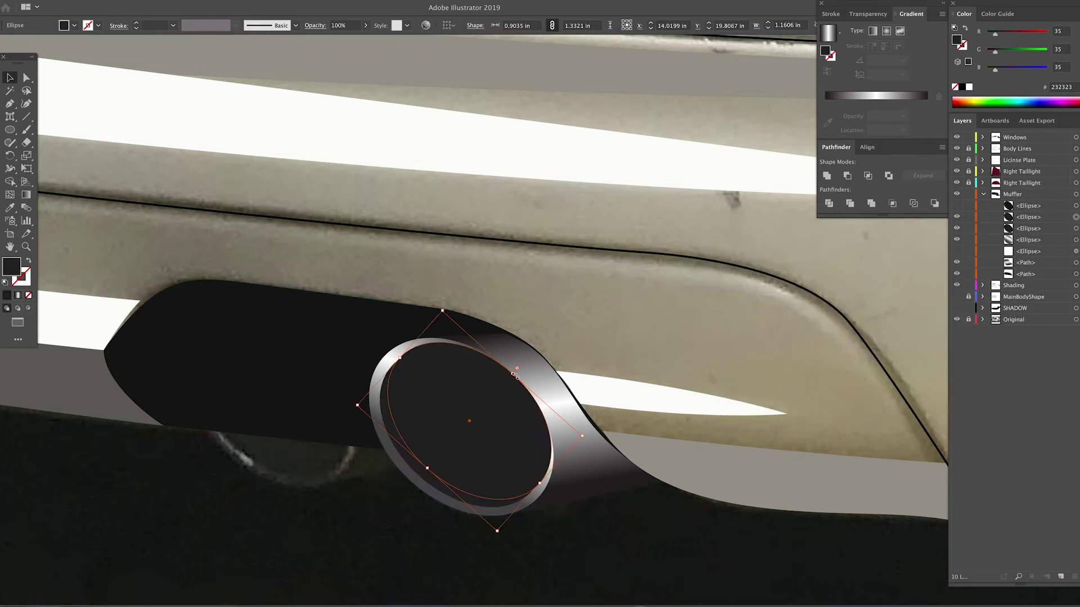
left_click_drag(509, 377, 511, 377)
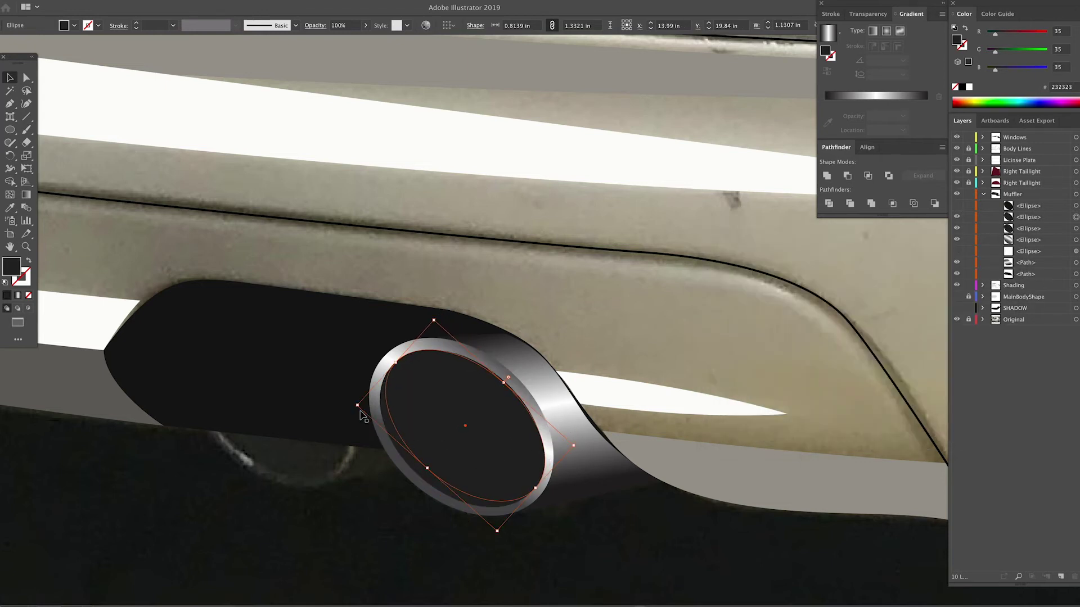
left_click_drag(359, 405, 398, 400)
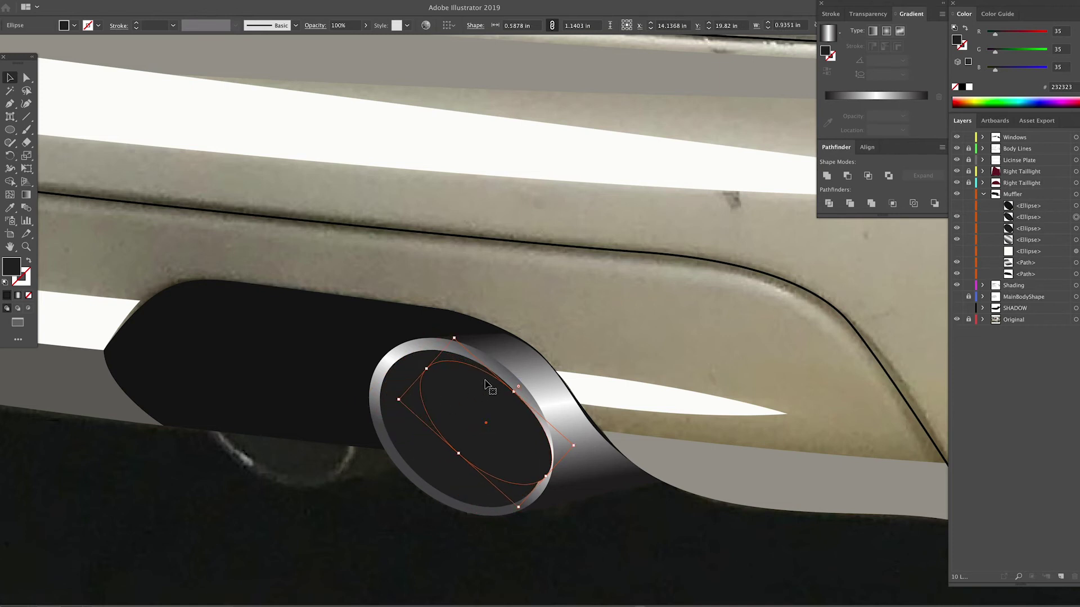
left_click_drag(506, 402, 494, 399)
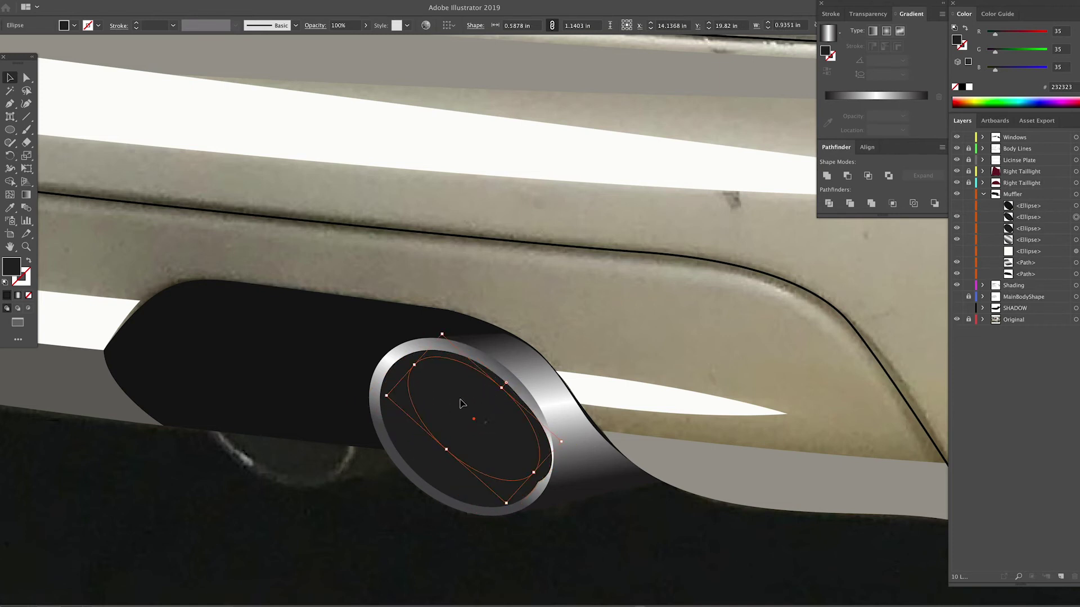
Step: Fill the smaller ellipse with #070707 and stretch it slightly to fit the upper right part of the tip's opening
double_click(12, 266)
type("070707")
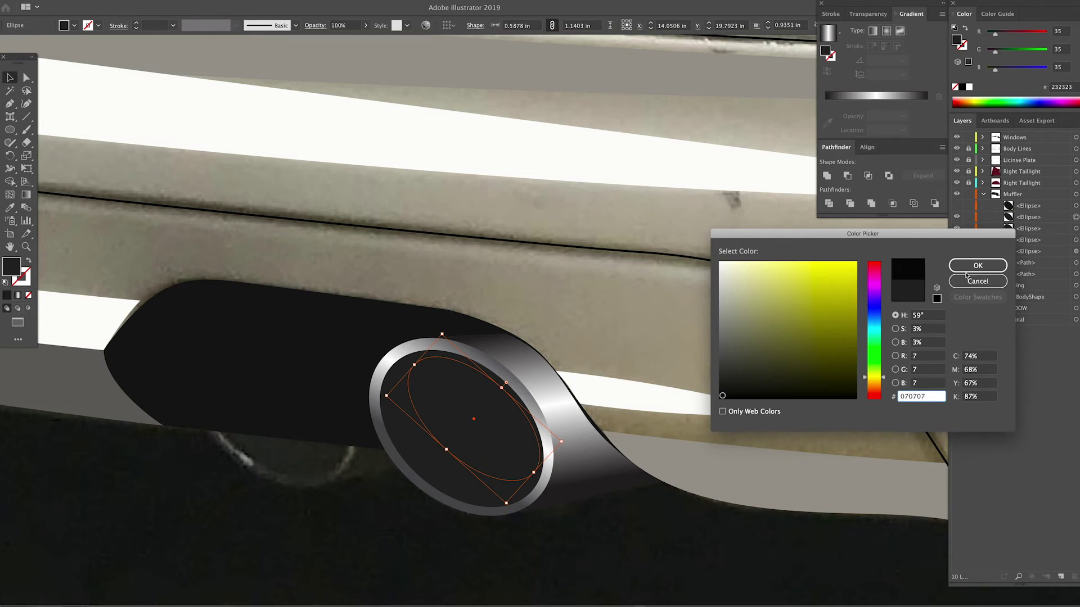
key("Return")
left_click_drag(501, 387, 506, 382)
left_click_drag(446, 449, 441, 455)
left_click_drag(533, 474, 537, 480)
left_click_drag(526, 459, 572, 446)
left_click_drag(519, 440, 519, 439)
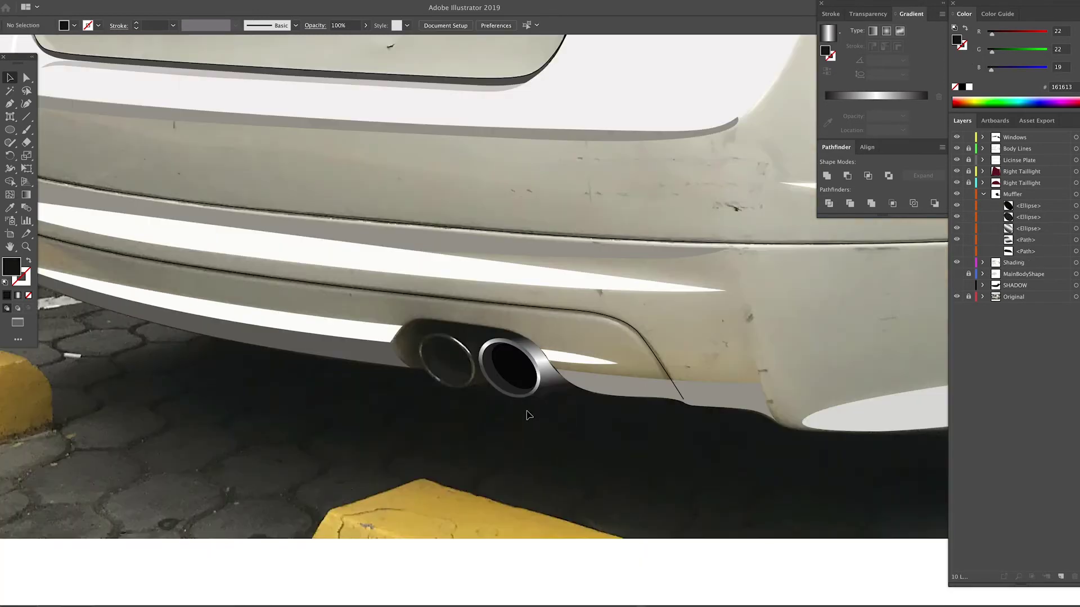
Step: Group all parts of the right exhaust pipe and place a copy of the group over the left tip in the photo
left_click_drag(508, 374, 506, 371)
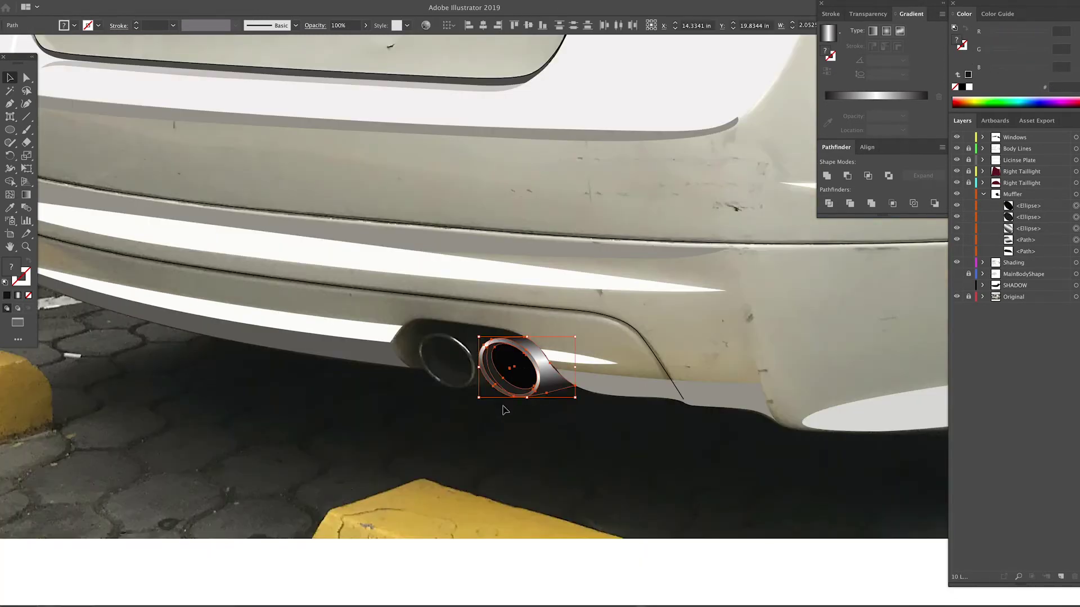
key("ctrl+g")
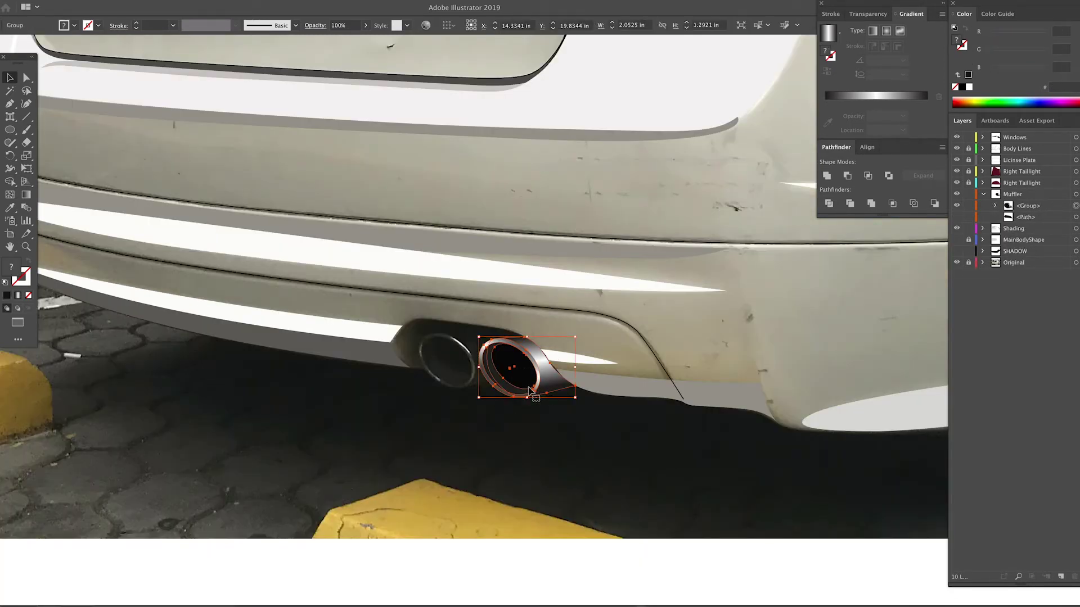
mouse_move(541, 387)
left_mouse_down()
mouse_move(482, 382)
mouse_move(543, 389)
left_mouse_up()
left_click(580, 431)
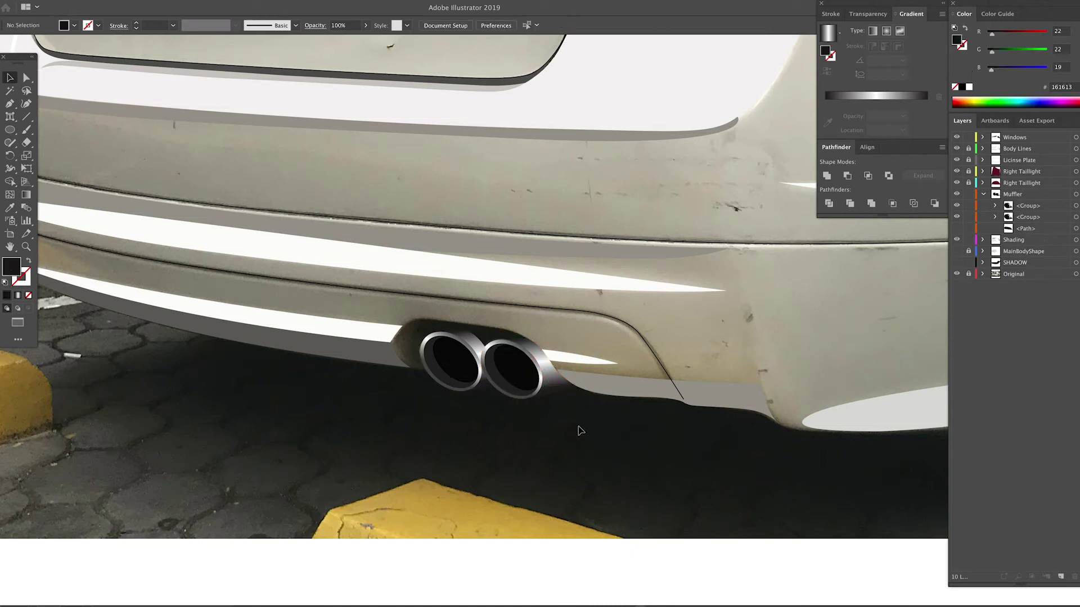
Step: Reshape the left pipe's body by moving its upper anchors and handle so it extends behind the right pipe along the bumper cut-out's edge
key("z")
left_click(469, 351)
left_click(500, 343)
left_click(587, 308)
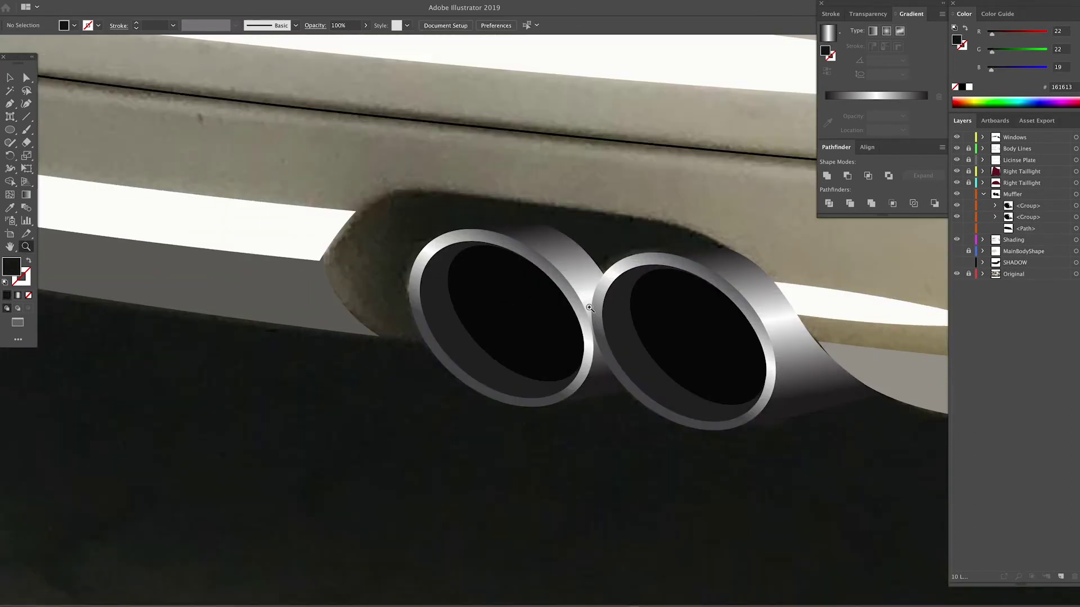
left_click(605, 301)
scroll(567, 316, "up", 3)
key("a")
left_click(461, 273)
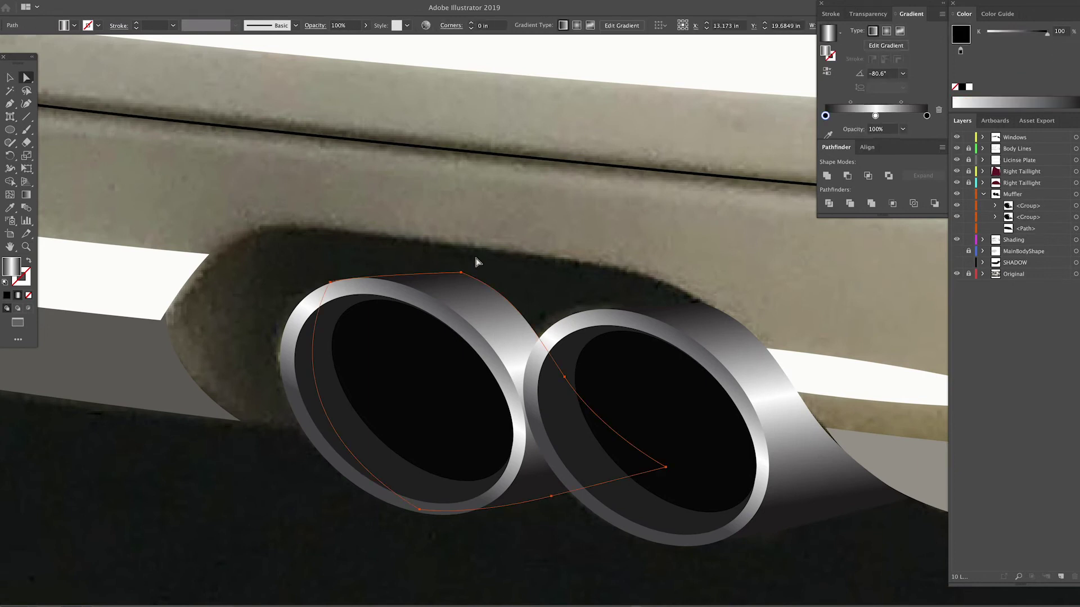
left_click_drag(463, 272, 565, 263)
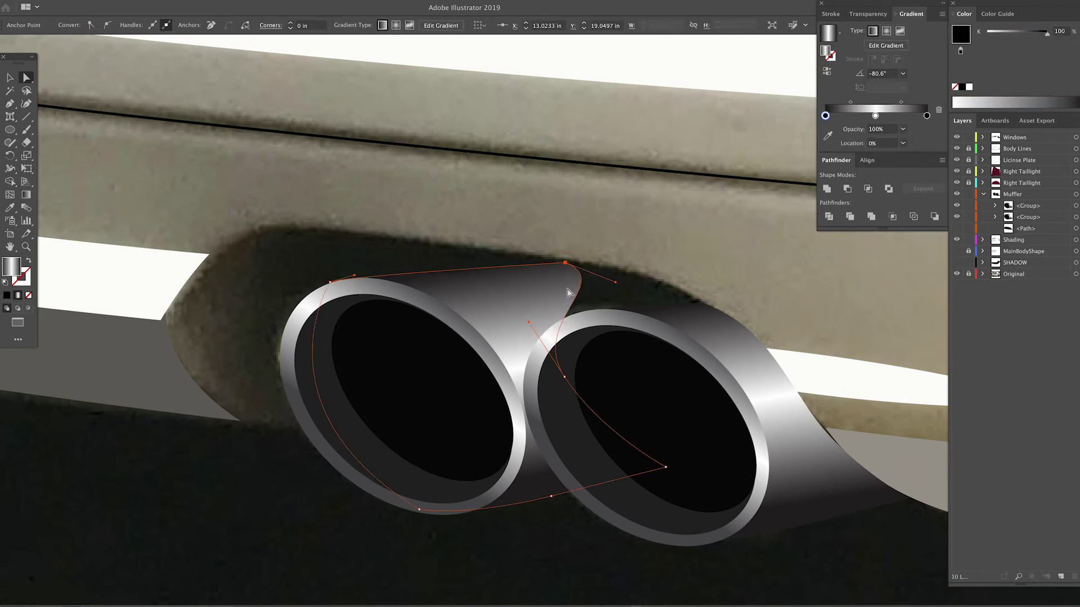
left_click_drag(564, 377, 746, 338)
left_click_drag(615, 283, 616, 270)
Step: Change the middle stop of the left pipe body's gradient from white to grey and redraw the gradient across the body at about -82.7°
left_click(568, 300)
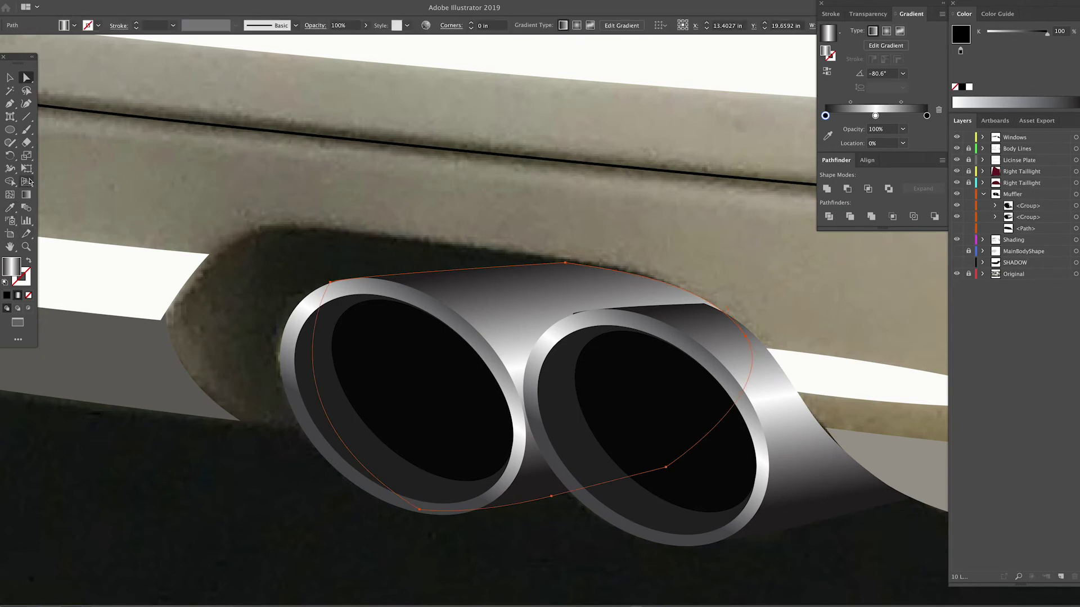
left_click(26, 194)
mouse_move(541, 294)
left_mouse_down()
mouse_move(579, 376)
mouse_move(552, 450)
mouse_move(555, 477)
mouse_move(562, 468)
left_mouse_up()
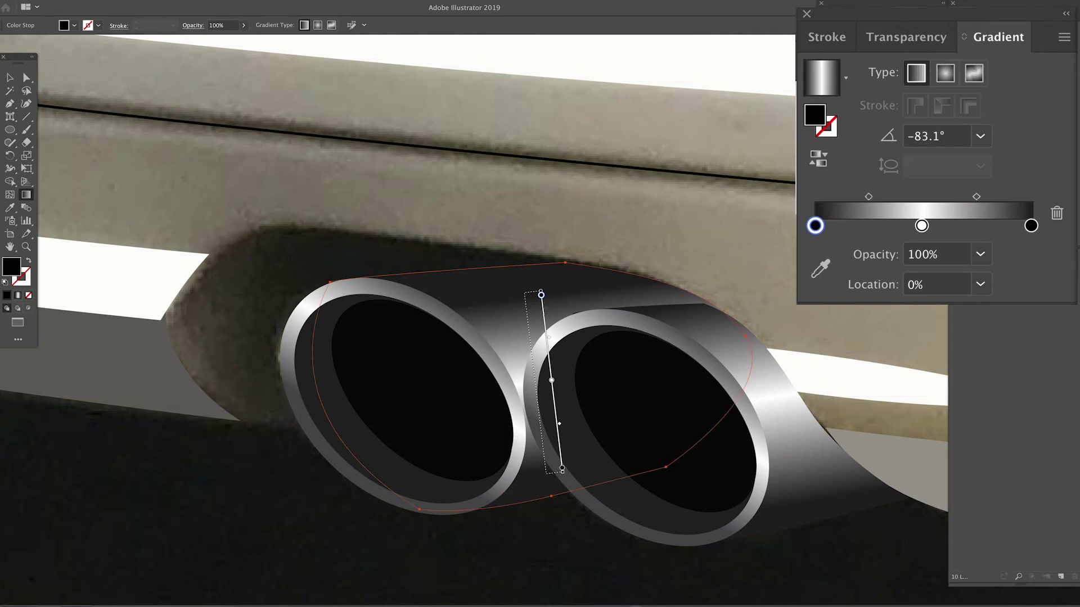
left_click(921, 225)
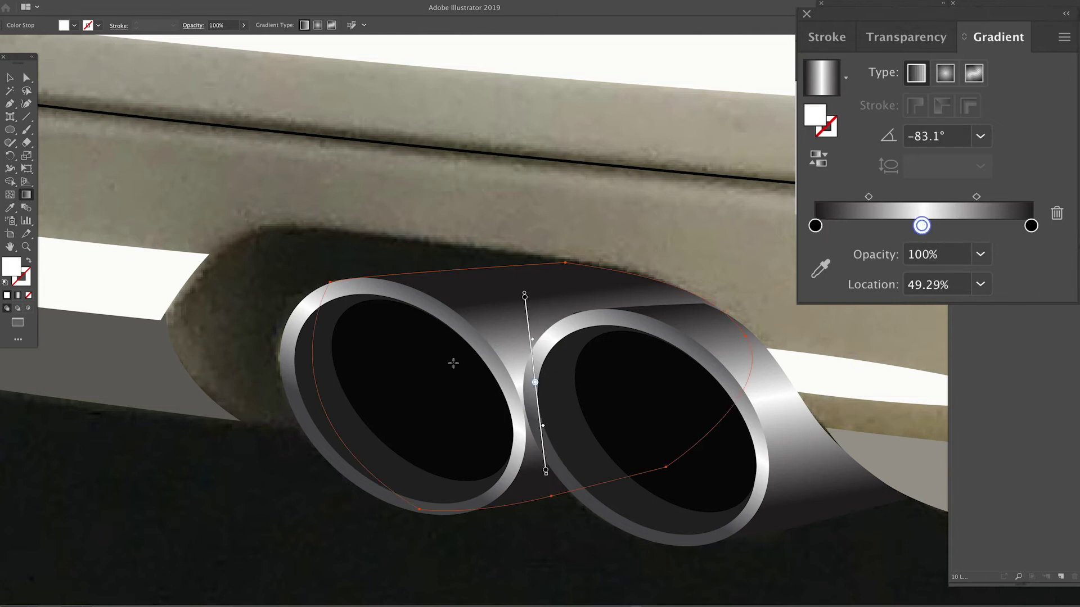
double_click(11, 268)
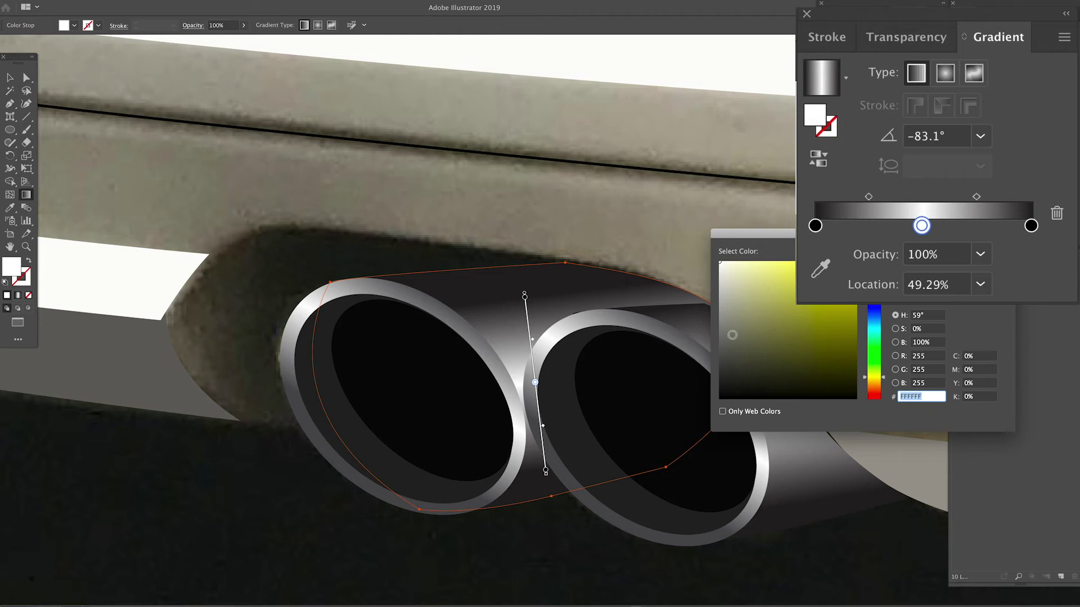
left_click(720, 332)
left_click(977, 255)
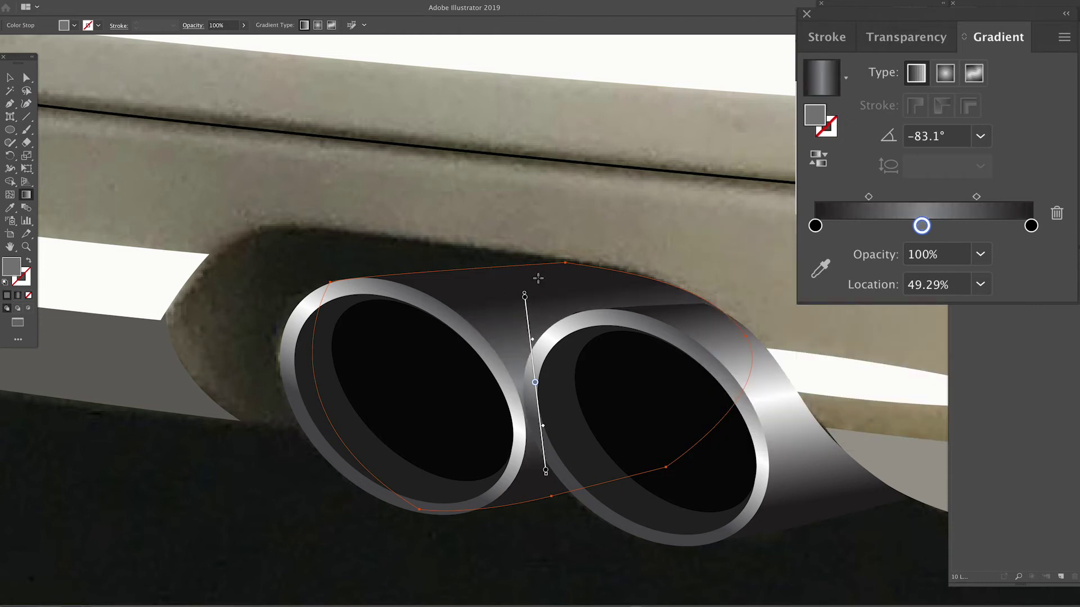
left_click_drag(533, 273, 565, 496)
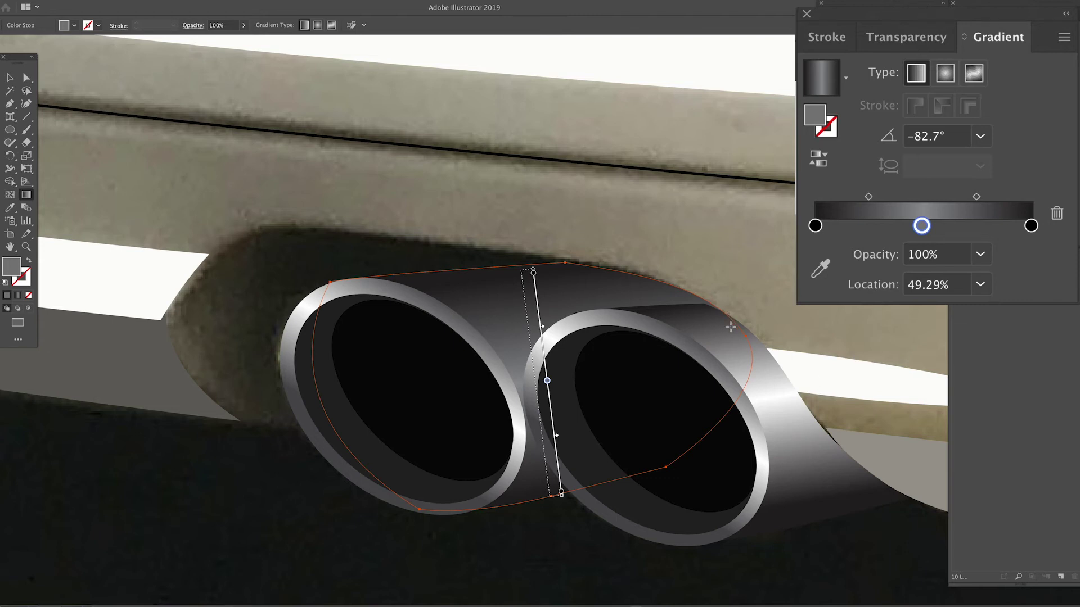
Step: Ungroup the right exhaust pipe's artwork and clear the selection
key("v")
left_click(801, 421)
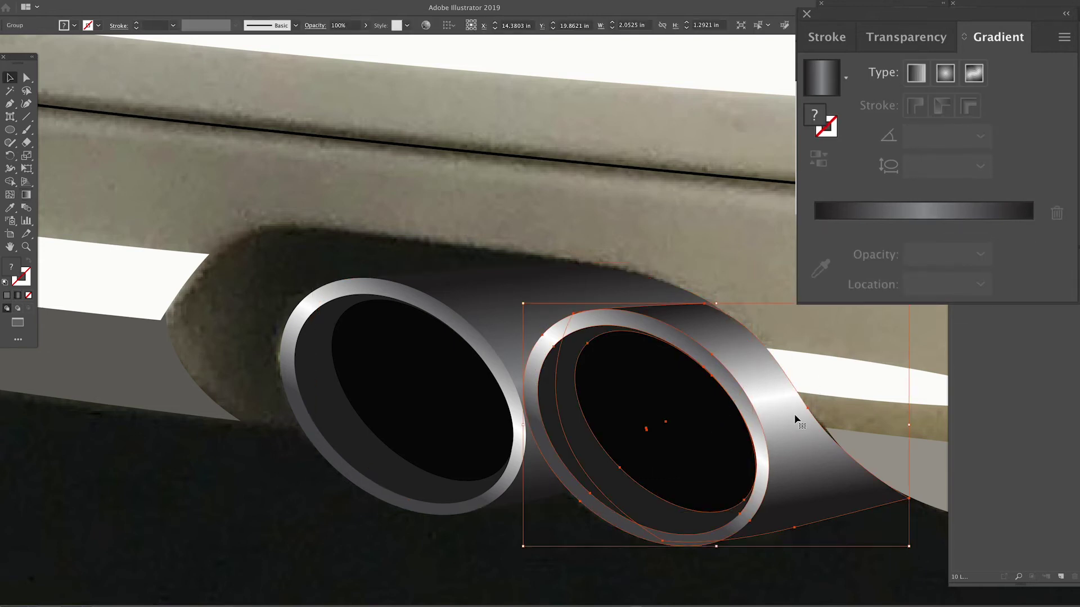
key("super+shift+g")
left_click(851, 564)
Step: Recolour the middle stop of the right pipe body's gradient to a medium dark grey
left_click(822, 497)
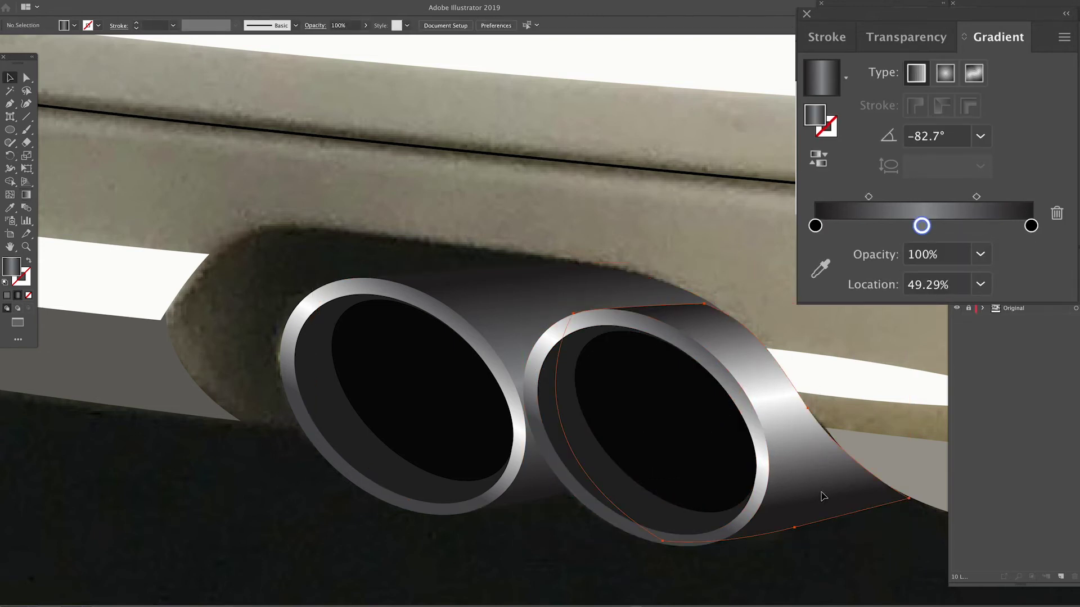
left_click(823, 496)
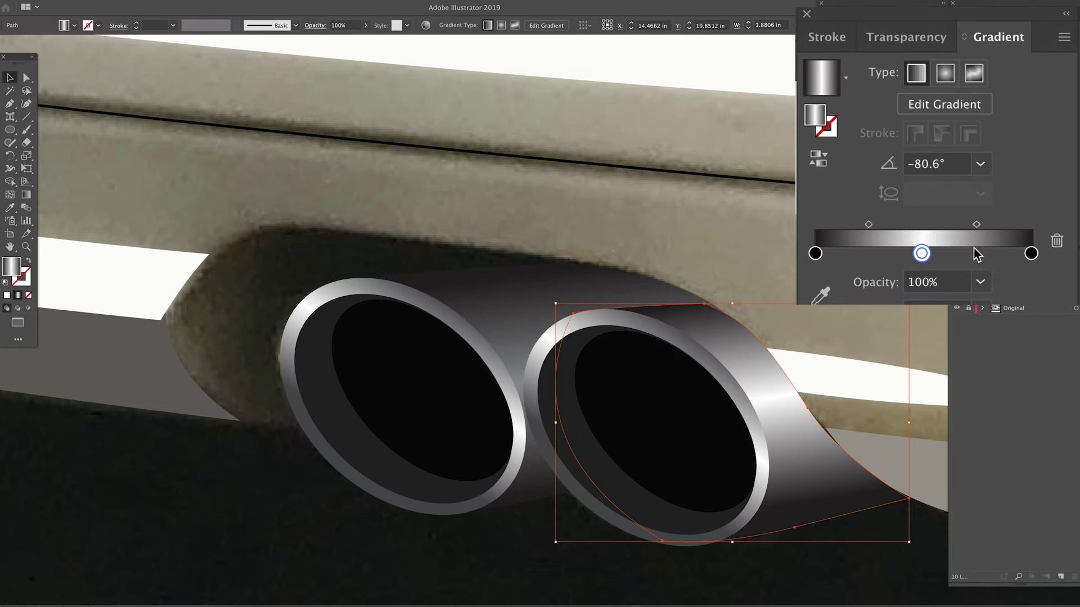
double_click(17, 270)
left_click(721, 359)
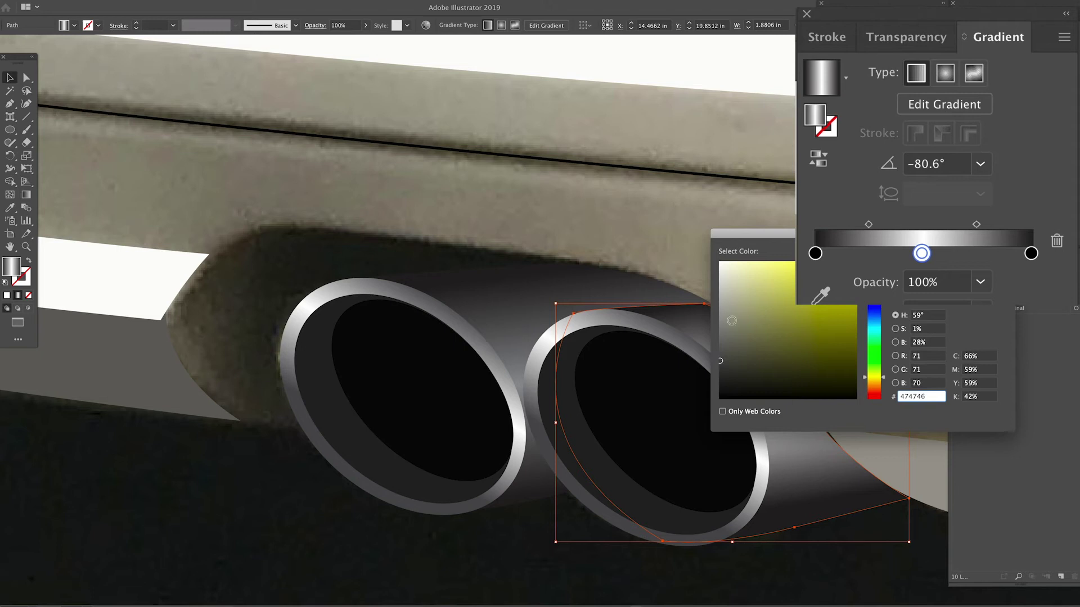
left_click(720, 340)
key("Return")
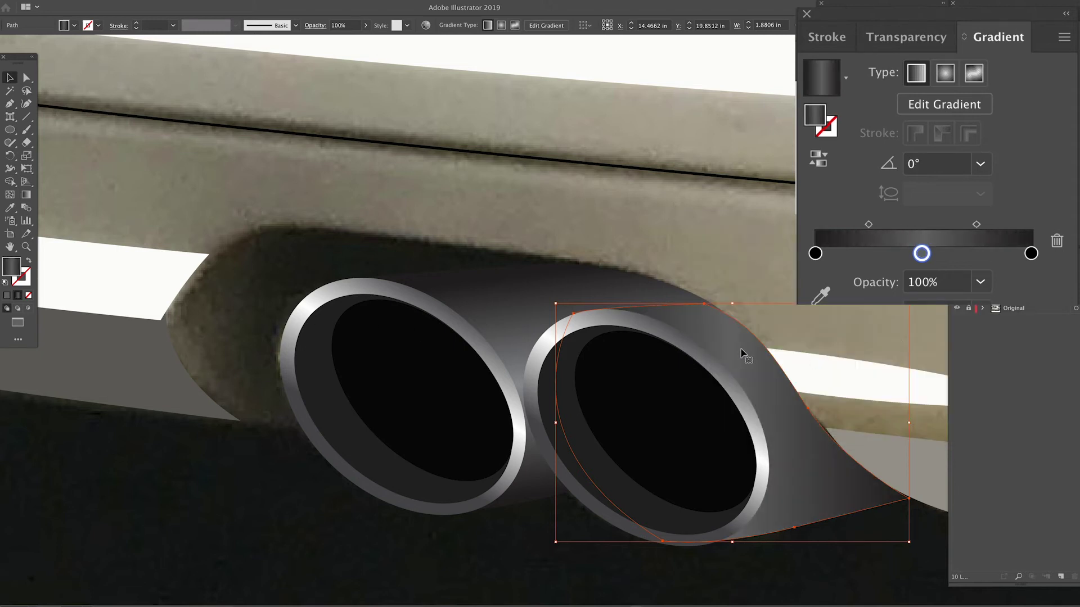
Step: Redraw the gradient down the right pipe's body at about -79.3°, from its upper edge to below the middle
key("g")
mouse_move(739, 335)
left_mouse_down()
mouse_move(695, 365)
mouse_move(775, 478)
mouse_move(767, 530)
left_mouse_up()
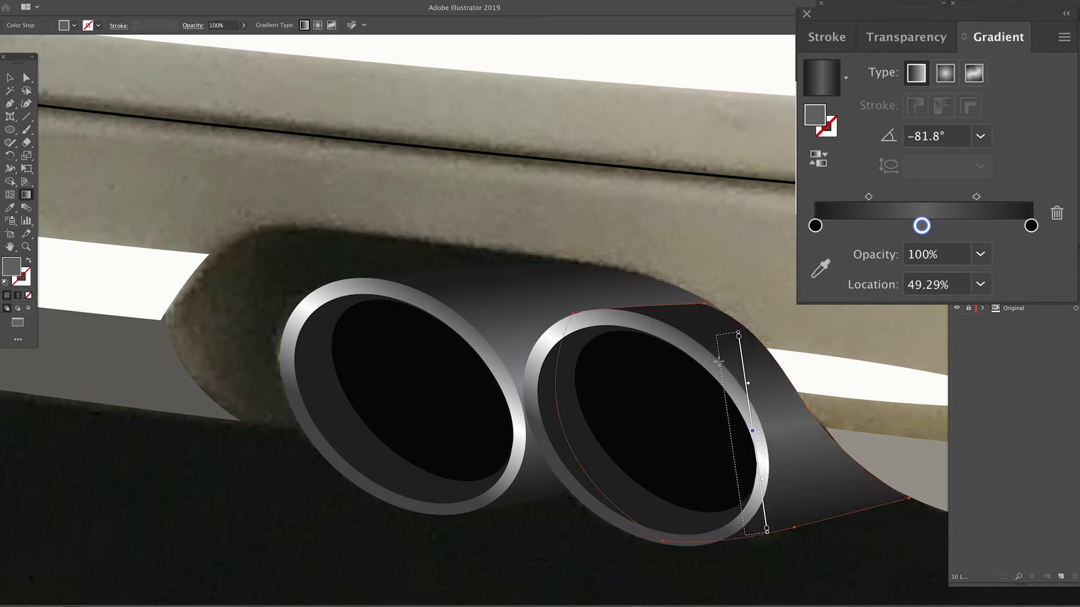
left_click_drag(533, 291, 547, 459)
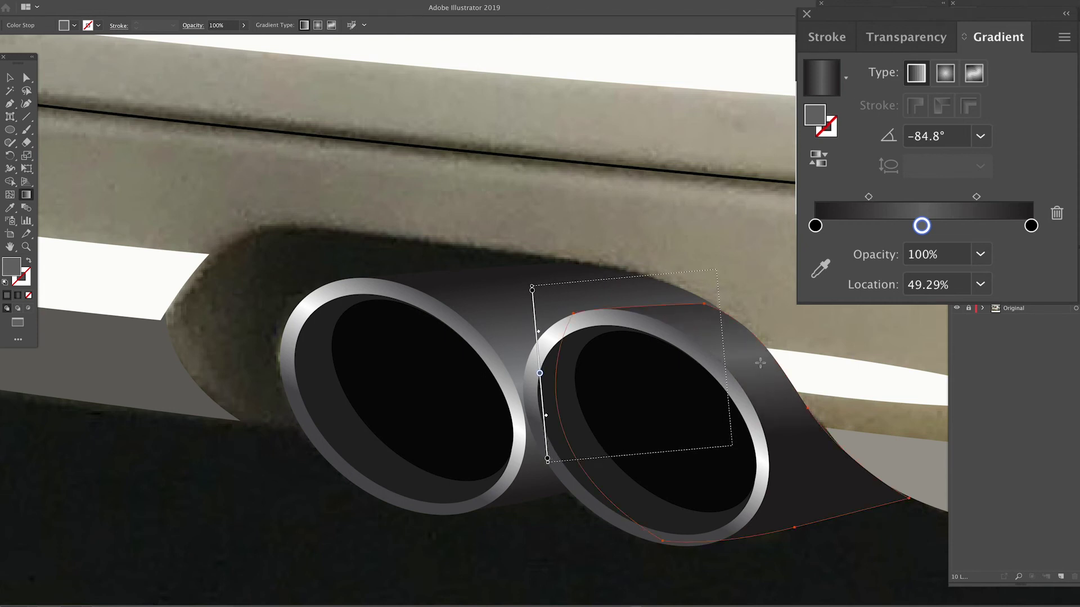
mouse_move(725, 325)
left_mouse_down()
mouse_move(790, 482)
mouse_move(776, 535)
mouse_move(752, 490)
mouse_move(754, 466)
mouse_move(754, 481)
left_mouse_up()
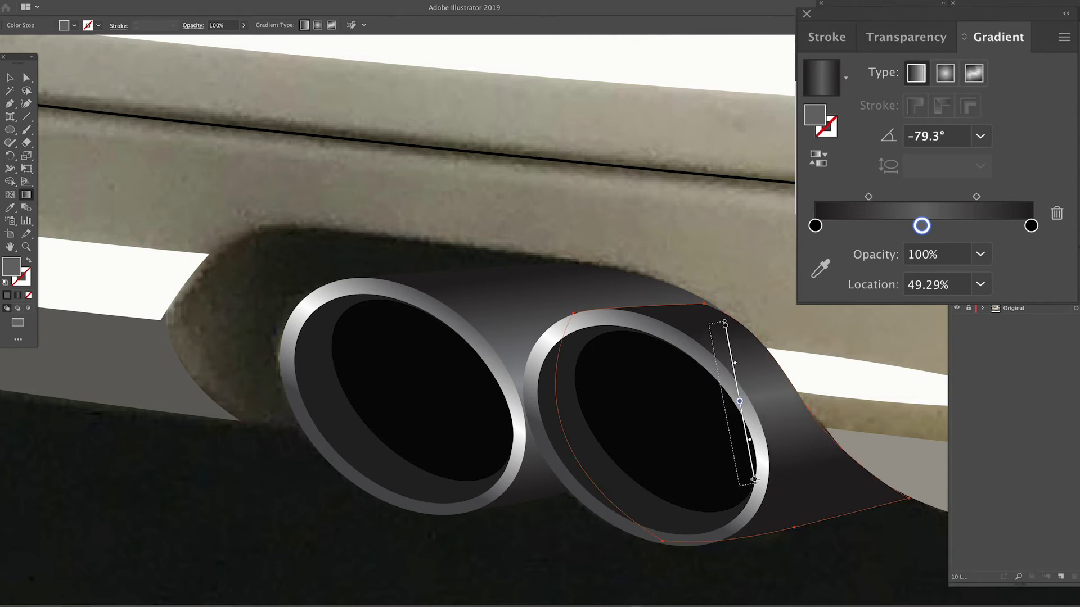
Step: Set the right pipe gradient's end stop to black and redraw the gradient across the left pipe's body at about -83°
double_click(926, 102)
left_click(977, 266)
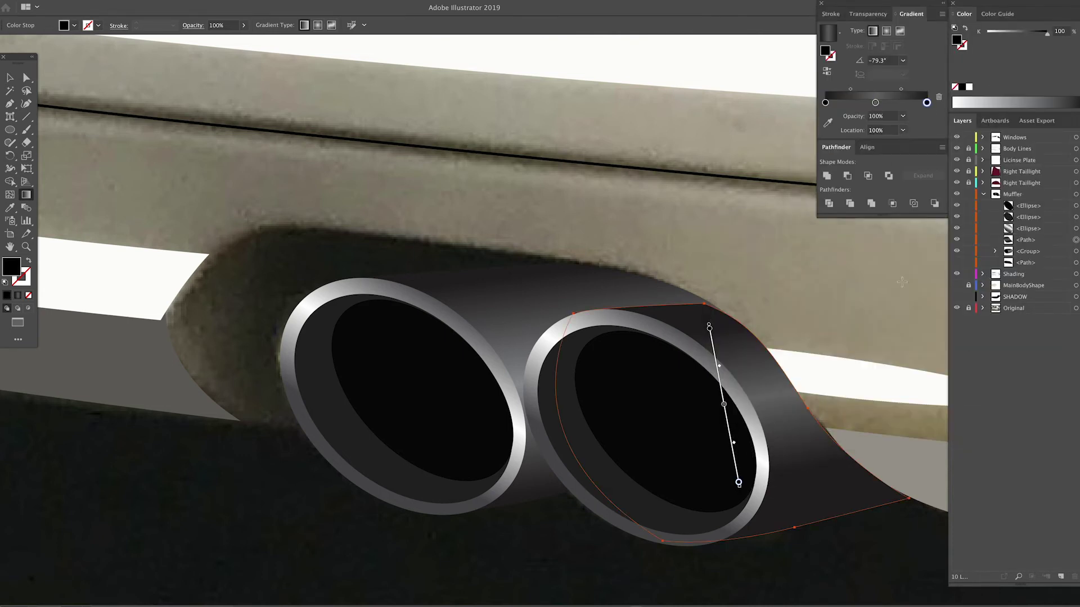
key("v")
left_click(535, 305)
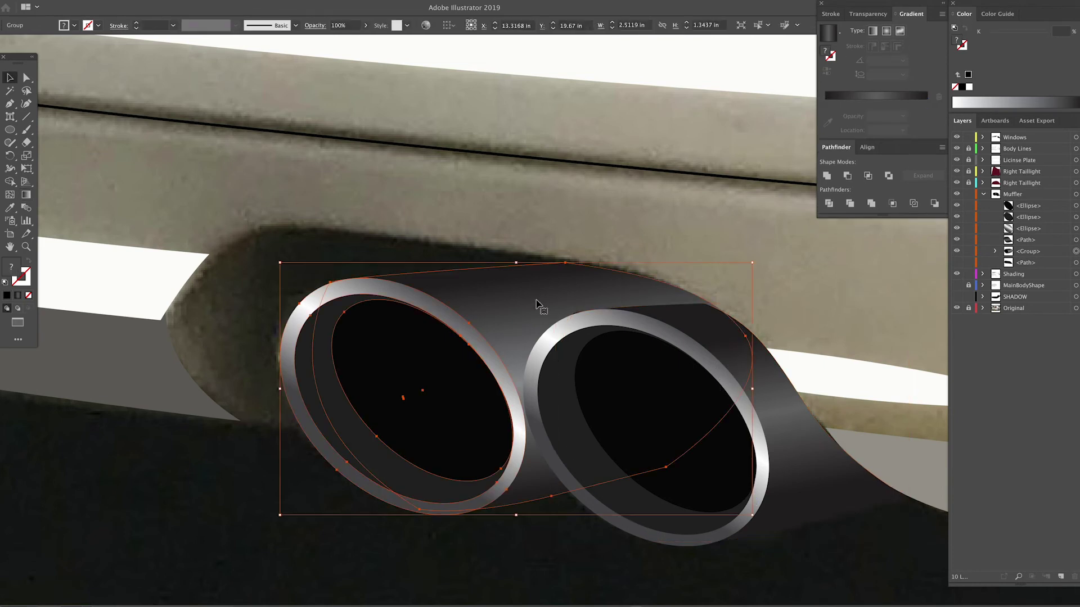
key("a")
left_click(519, 284)
key("g")
left_click_drag(533, 282, 552, 464)
left_click_drag(515, 248, 547, 458)
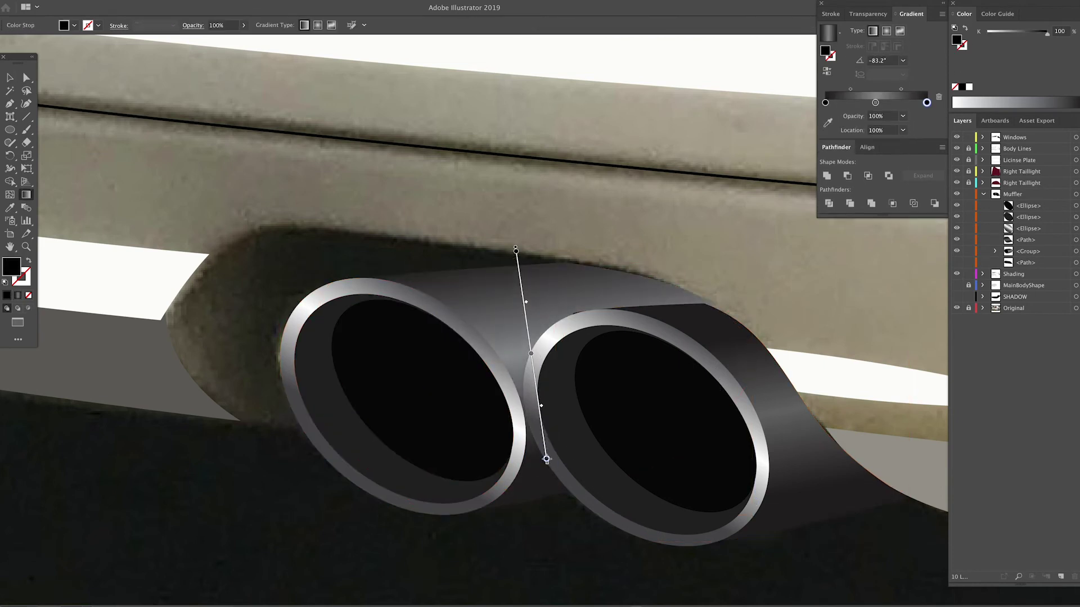
Step: Move the middle stop of the left pipe body's gradient to about 52% and darken it to 71% black
key("z")
left_click(606, 432, "alt")
left_click(606, 432, "alt")
left_click(606, 433, "alt")
left_click(543, 196, "super")
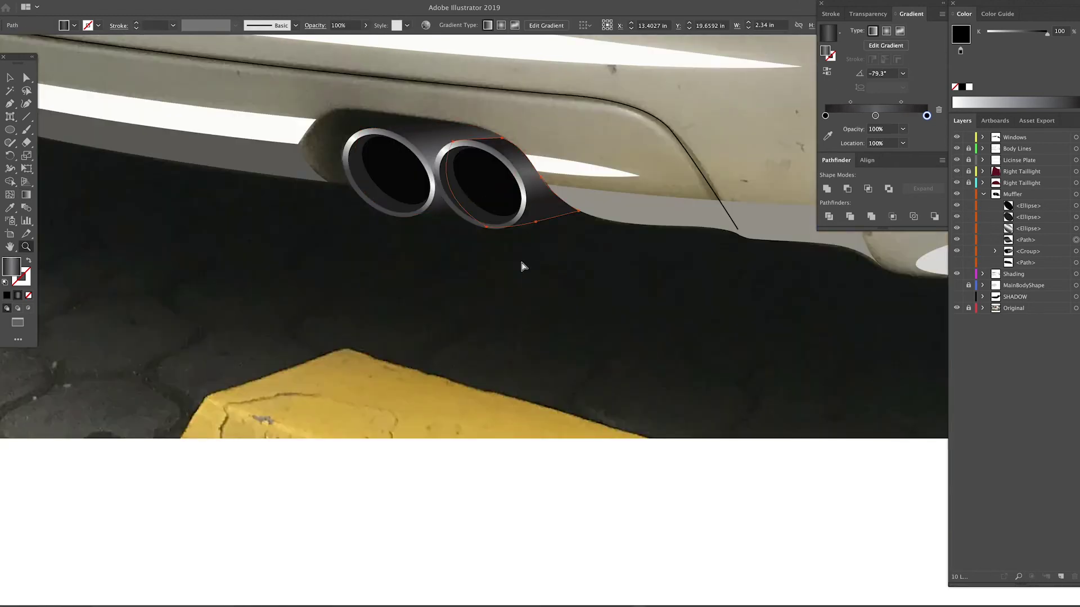
key("a")
left_click(460, 162)
left_click_drag(875, 117, 879, 118)
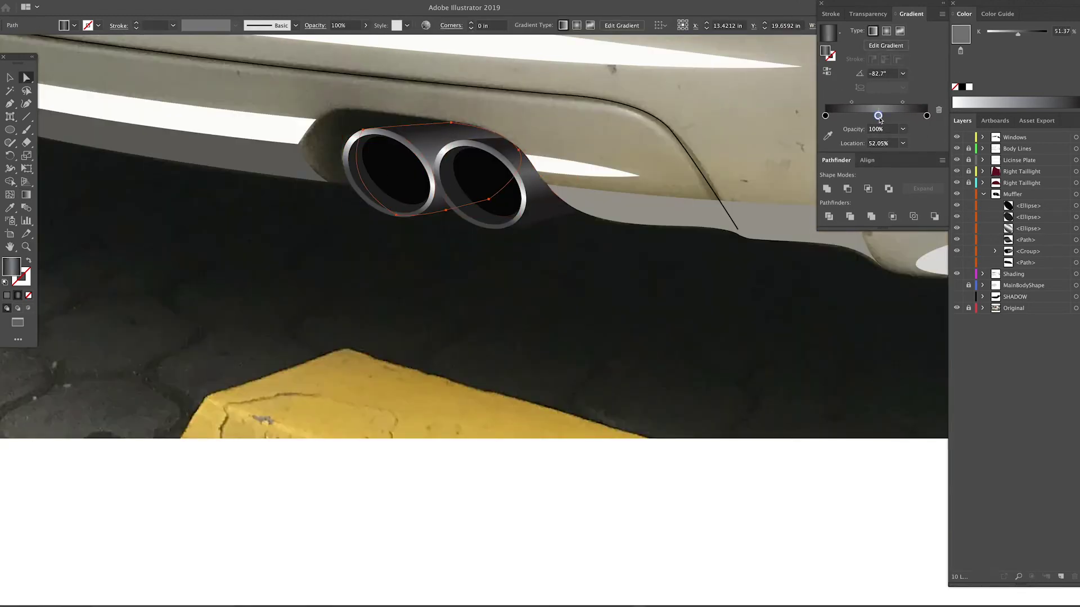
double_click(878, 118)
left_click_drag(871, 159, 882, 161)
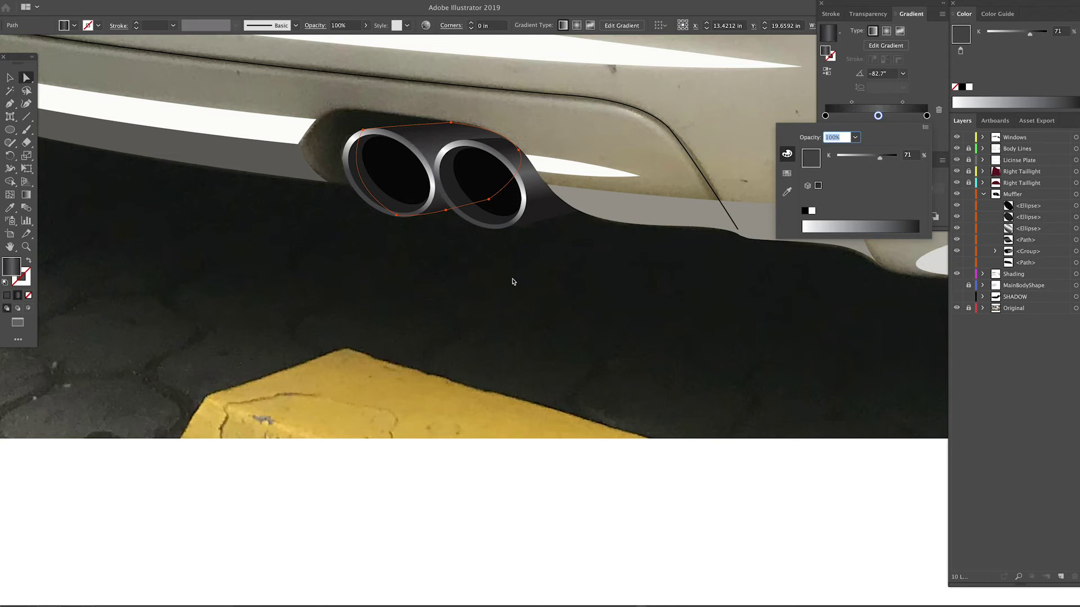
left_click(513, 282)
Step: Show the backmost path of the Muffler layer and fill this recess behind the pipes with near-black #020000
left_click(957, 263)
left_click(346, 132)
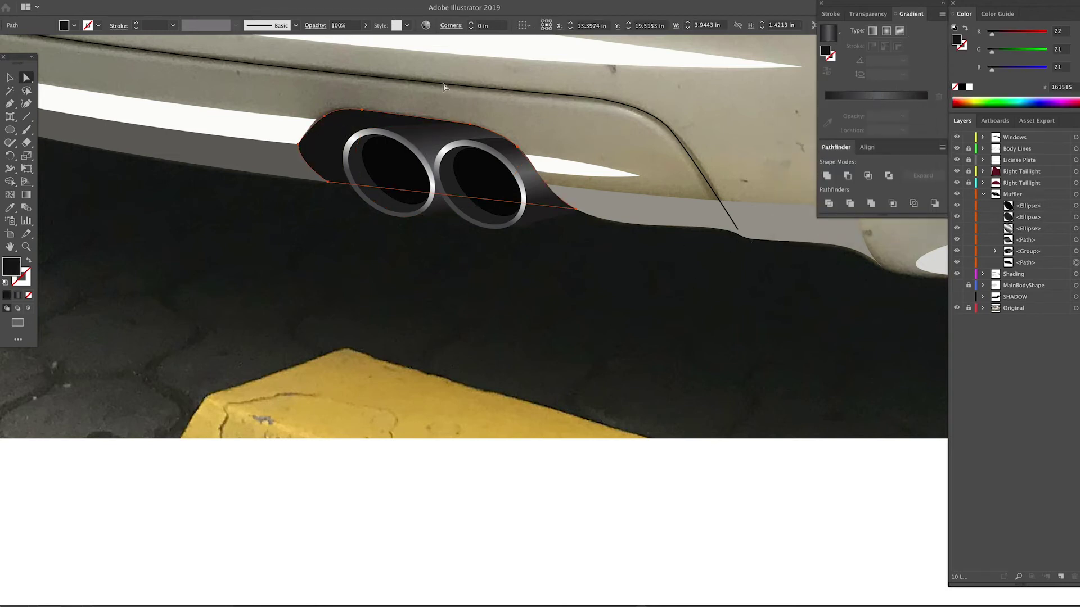
key("v")
left_click(323, 144)
double_click(12, 266)
left_click(855, 399)
left_click(977, 266)
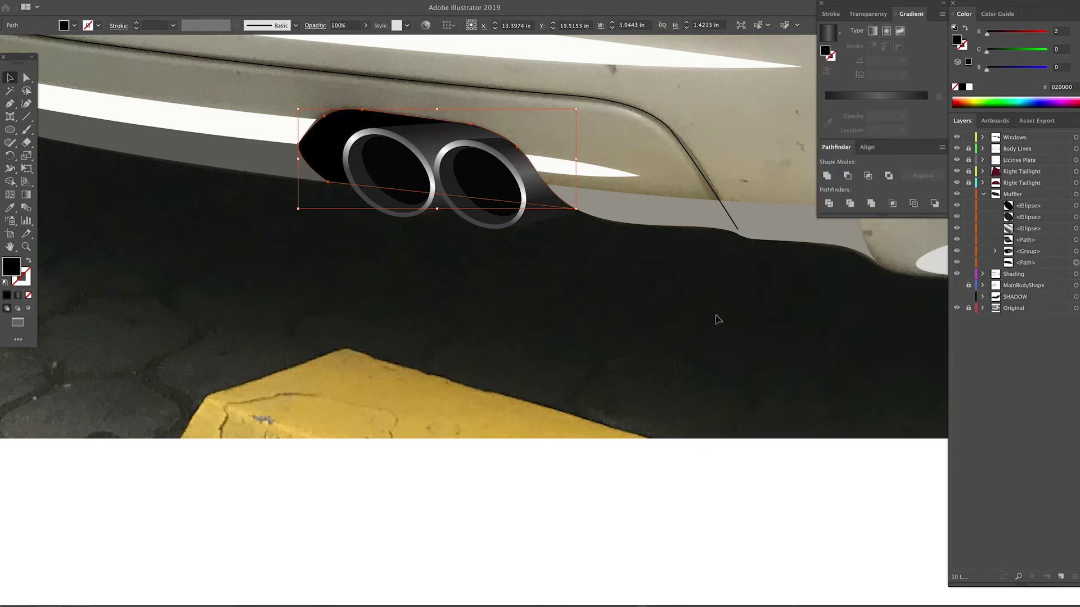
Step: Fit the artboard in view, with the Original layer hidden and the SHADOW and MainBodyShape layers shown
key("super+0")
left_click(957, 308)
left_click(956, 297)
left_click(957, 285)
left_click(852, 460)
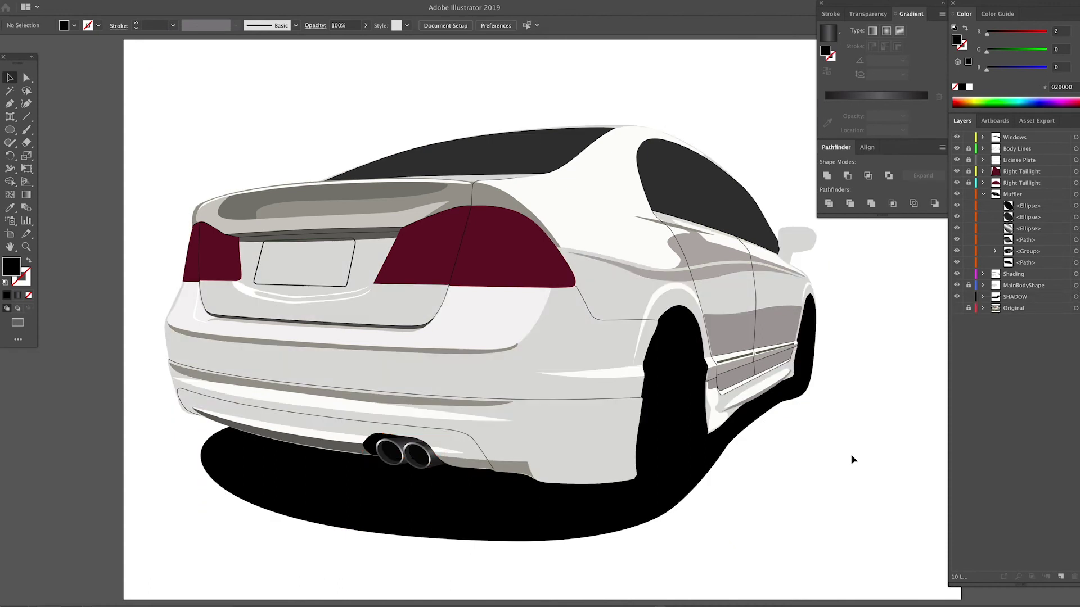
Step: Collapse the Muffler layer and lock it
left_click(983, 194)
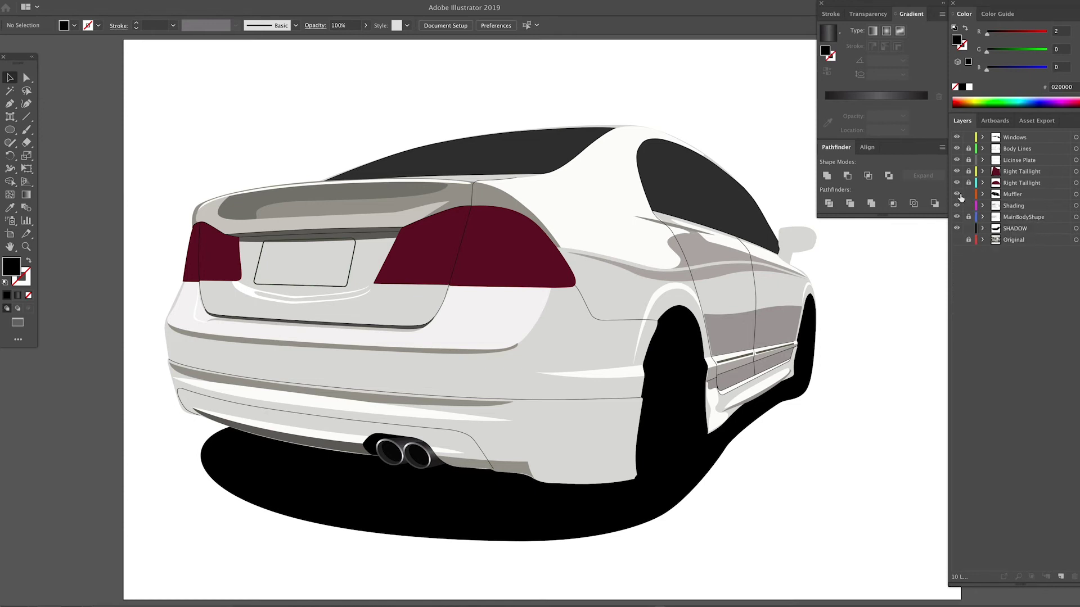
left_click(958, 194)
left_click(958, 194)
left_click(88, 96)
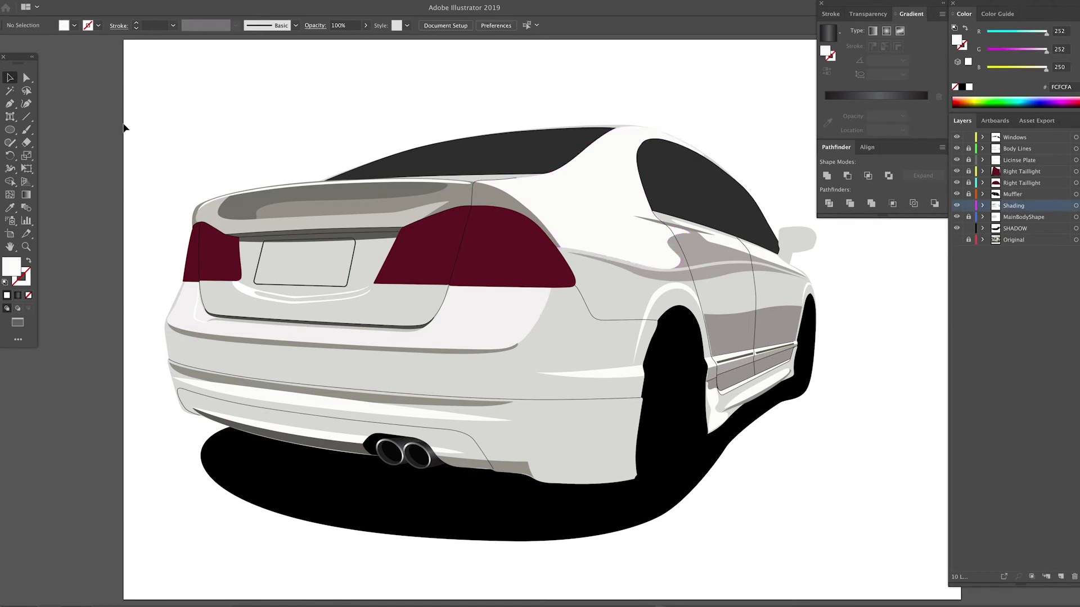
Step: Select the upper door shading shape on the Shading layer and switch the colour sliders to CMYK
scroll(431, 322, "right", 3)
scroll(430, 322, "up", 1)
left_click(678, 265)
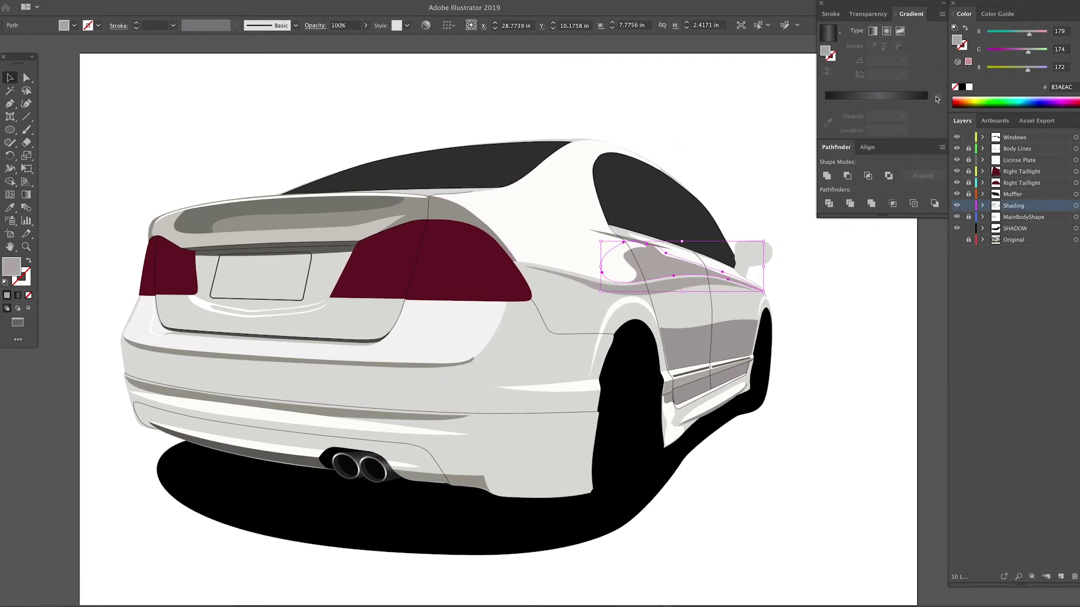
left_click(1079, 14)
left_click(1046, 59)
double_click(1065, 34)
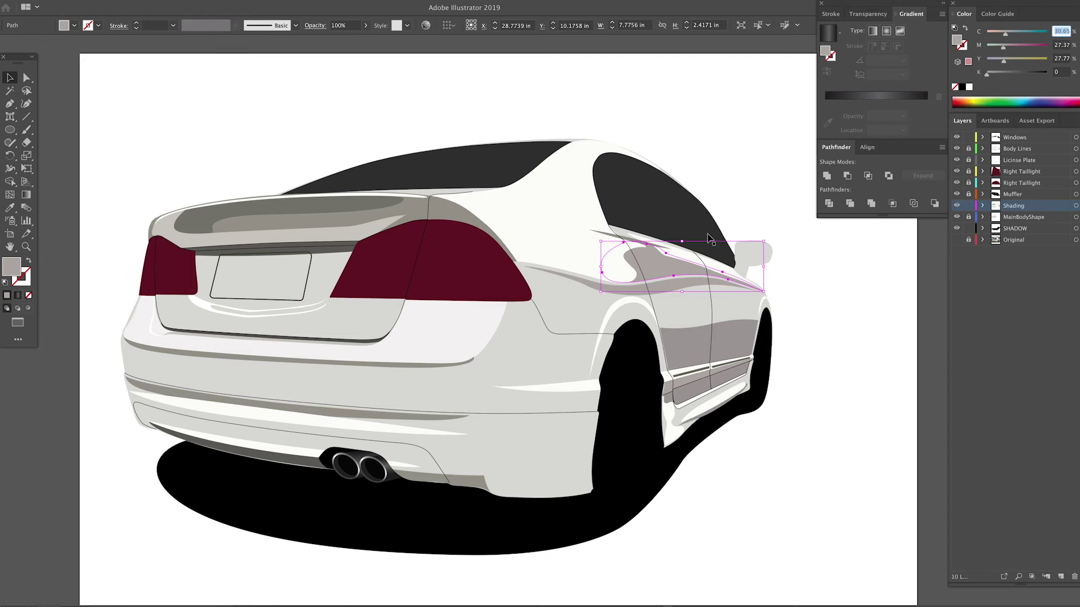
Step: Try a sampled body white darkened with 15% black on the upper door shading and the band running below it
key("i")
left_click(572, 238)
left_click_drag(986, 74, 997, 76)
key("v")
left_click(728, 190)
left_click(630, 289)
key("i")
left_click(673, 271)
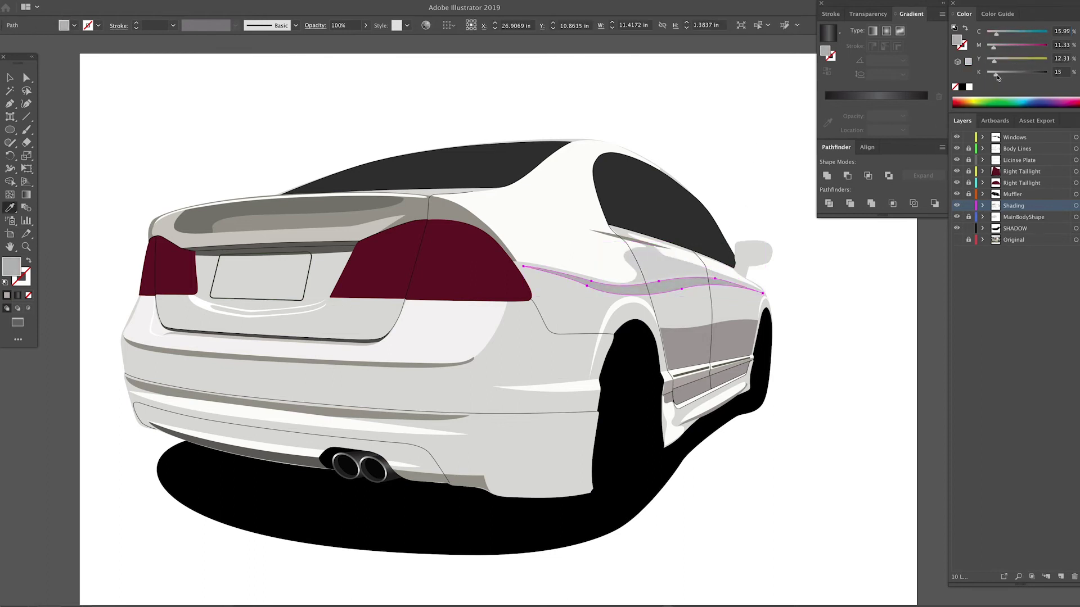
Step: Try recolouring the lower door shading and the sill's lower edge shading with greys sampled from nearby side shapes
key("v")
left_click(732, 330)
key("i")
left_click(663, 283)
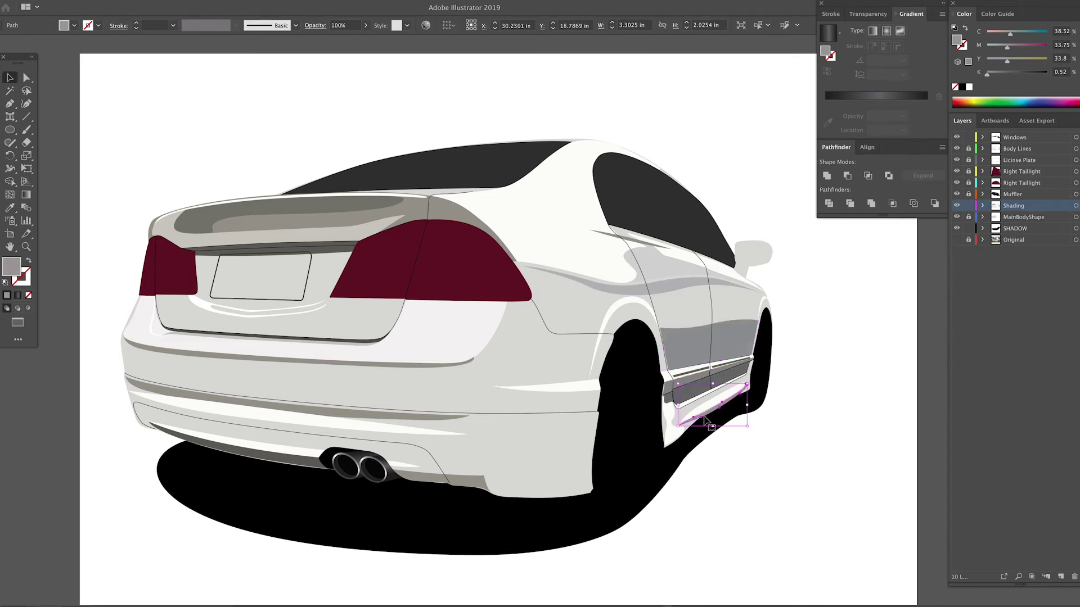
key("i")
left_click(701, 385)
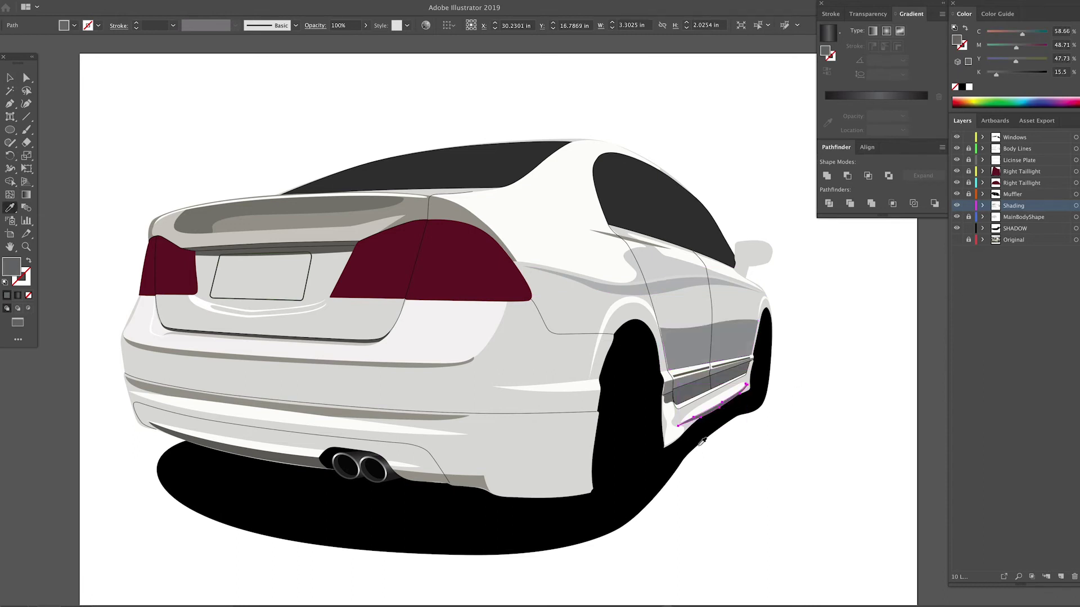
Step: Lock the car's ground shadow and try the sill's sampled grey on three rear bumper shading shapes
key("v")
left_click(682, 425)
key("super+2")
scroll(689, 365, "up", 1)
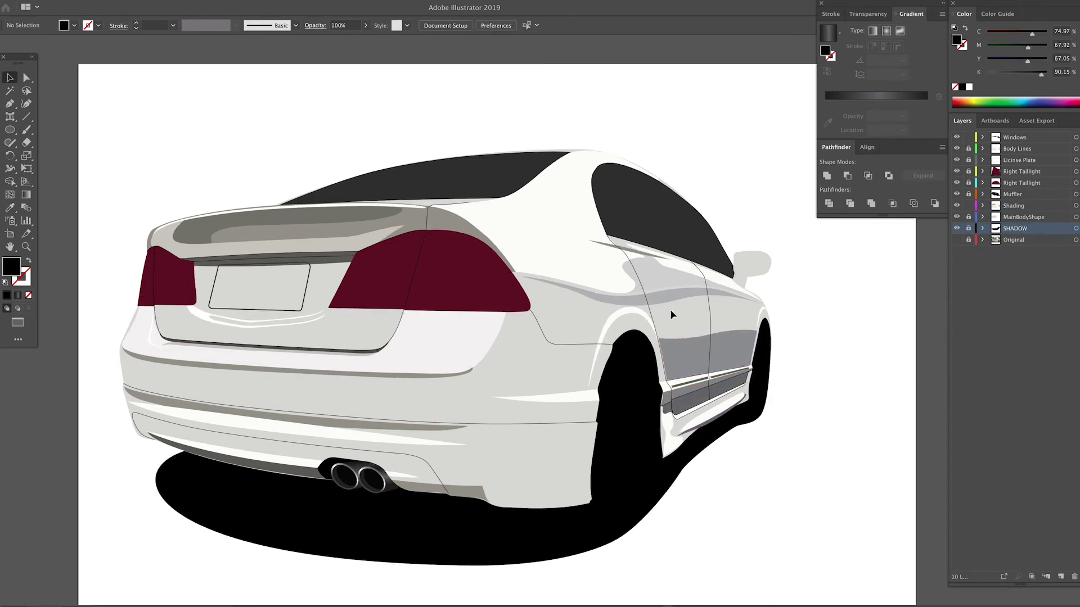
left_click(423, 428)
left_click(429, 376, "shift")
left_click(475, 493, "shift")
key("i")
left_click(667, 398)
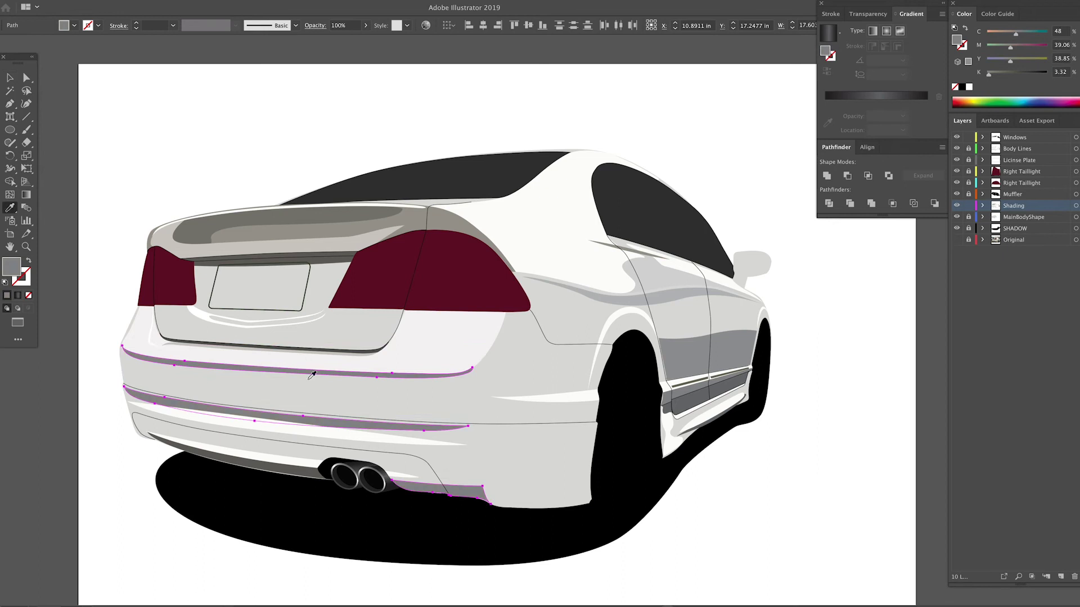
Step: Try the sill panel's dark grey with 30% black on the two shading shapes along the bumper's lower edge
key("v")
left_click(273, 471)
left_click(470, 493, "shift")
key("i")
left_click(667, 406)
left_click_drag(998, 75, 1006, 76)
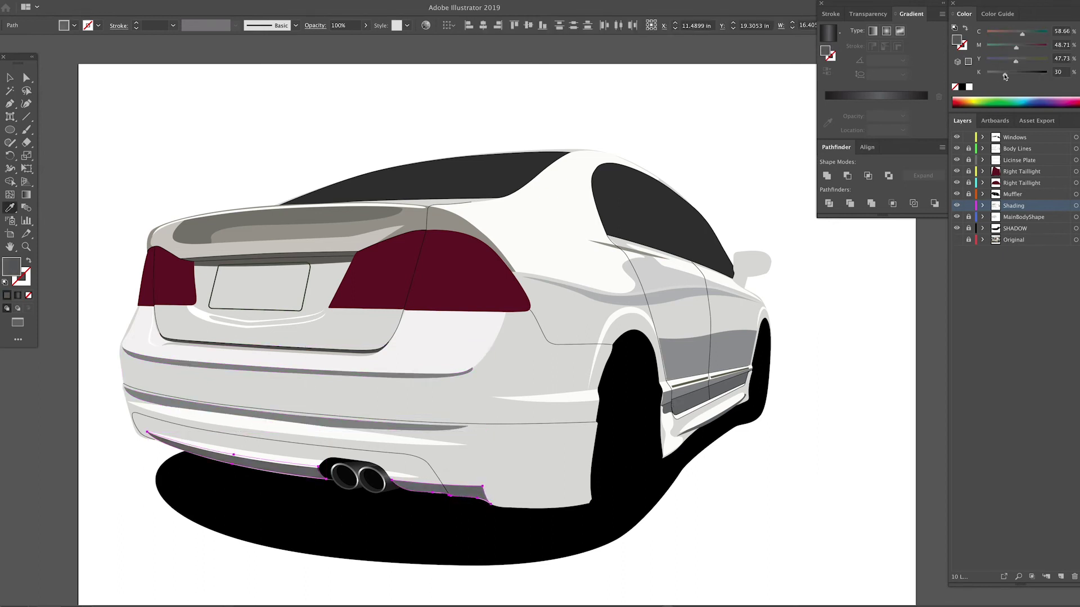
Step: Try recolouring the outer spoiler shading with the grey sampled from the side of the car
key("v")
scroll(458, 261, "left", 2)
left_click(458, 260)
key("i")
left_click(710, 309)
left_click(710, 322)
Step: Try recolouring the inner spoiler shading and the dark strip beneath the spoiler with greys sampled from the sill
key("v")
left_click(369, 242)
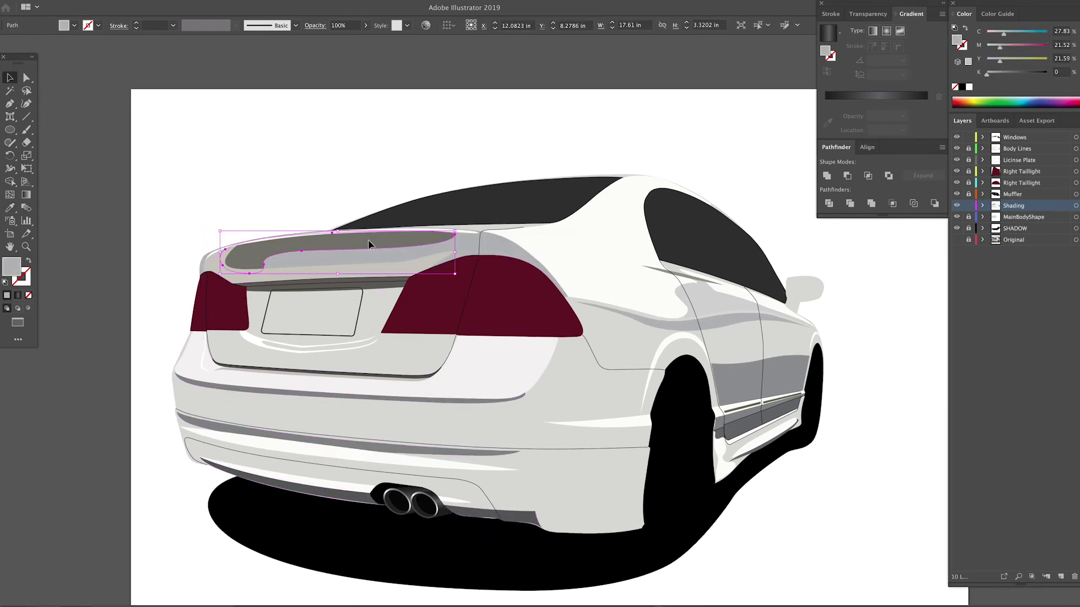
key("i")
left_click(735, 414)
left_click(735, 419)
key("v")
left_click(378, 284)
key("i")
left_click(735, 431)
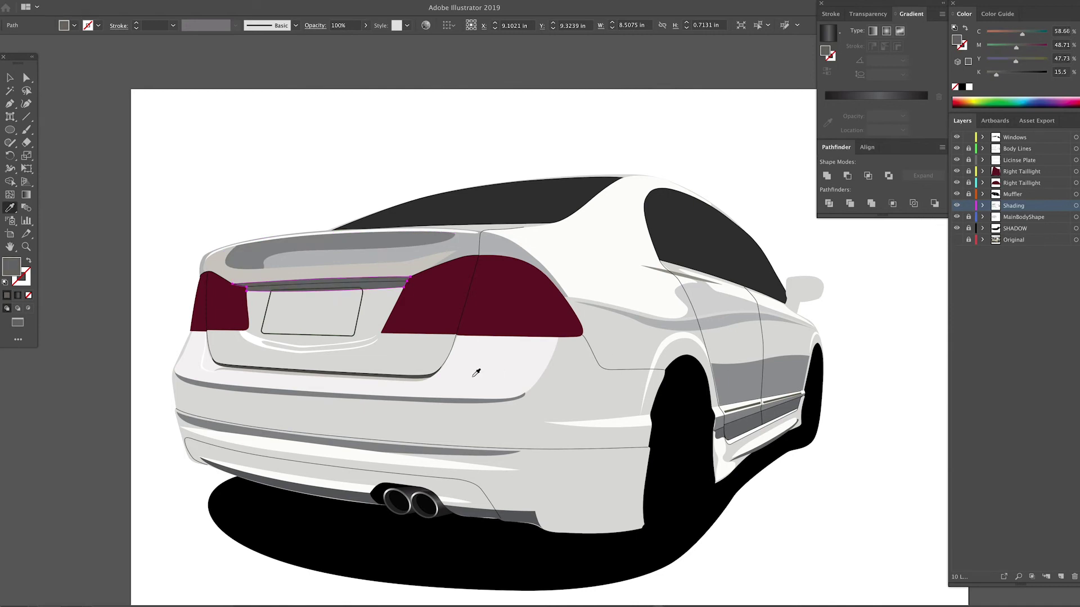
Step: Undo the grey recolouring of the spoiler, bumper and sill shading shapes
key("super+z")
key("super+z")
key("super+z")
key("super+z")
key("super+z")
key("super+z")
key("super+z")
key("super+z")
key("super+z")
key("super+z")
key("super+z")
key("super+z")
key("super+z")
key("super+z")
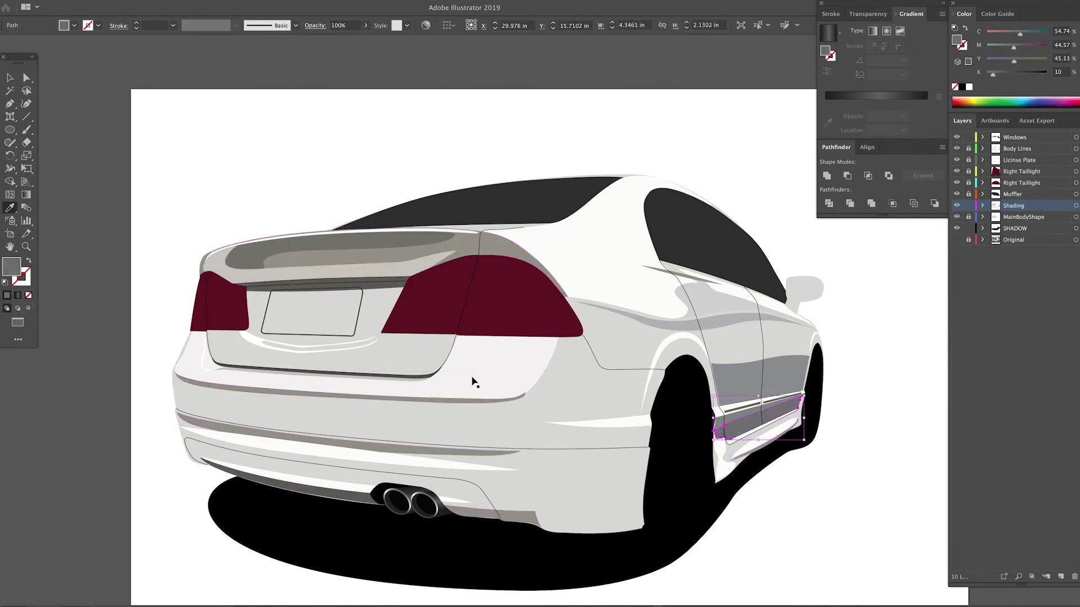
Step: Recolour the shading band along the car's side with the light warm grey sampled from the spoiler
left_click(742, 377, "super")
left_click(748, 423)
key("v")
left_click(725, 321)
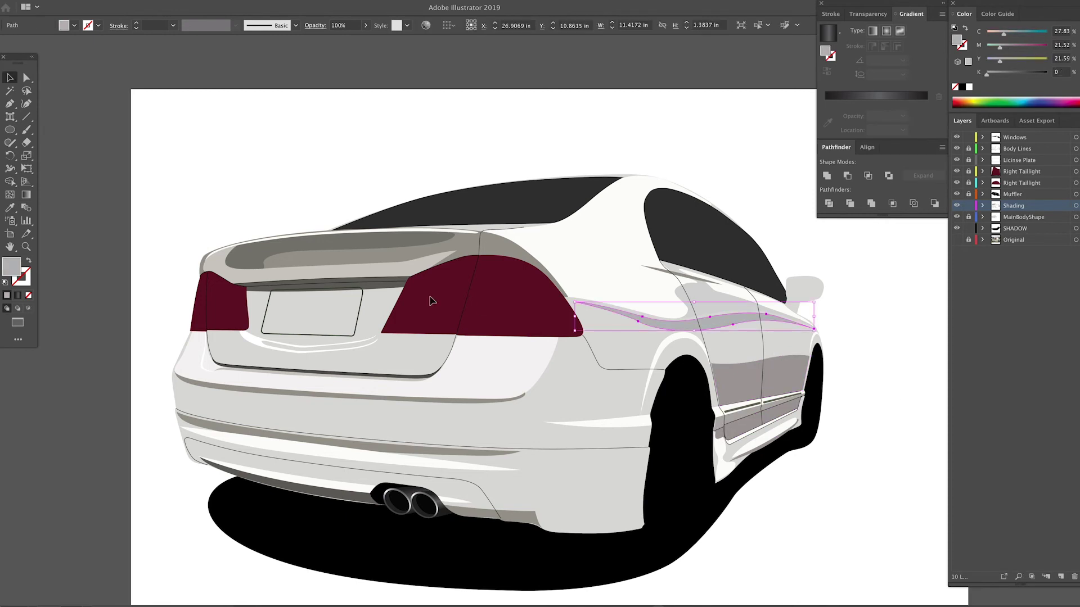
key("i")
left_click(450, 251)
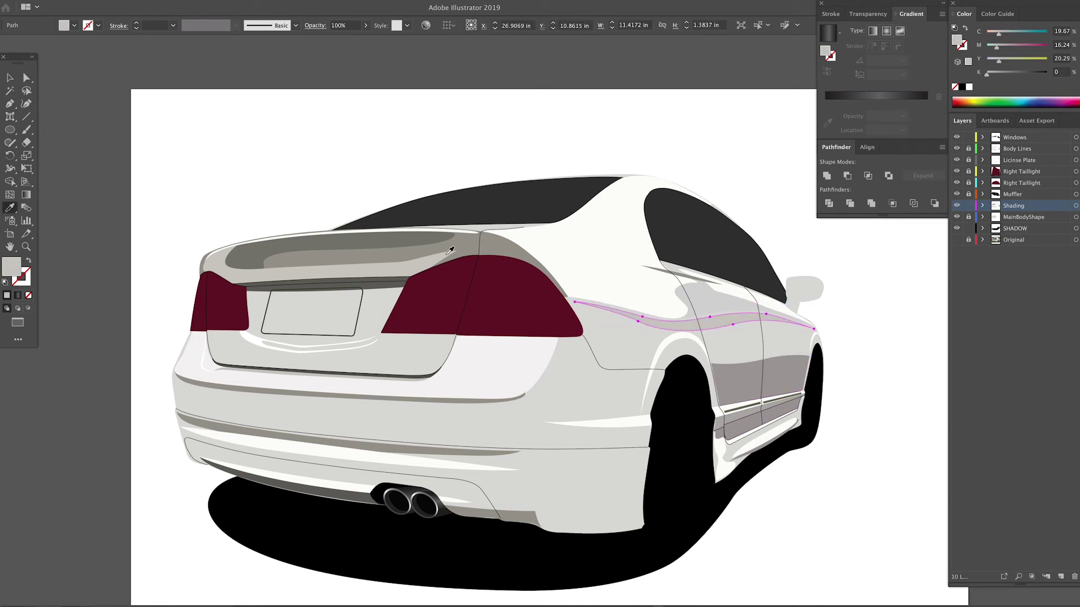
Step: Apply the sampled light grey to the upper door shading and try resampling the sill's lower edge shading from the trunk line
left_click(674, 271, "ctrl")
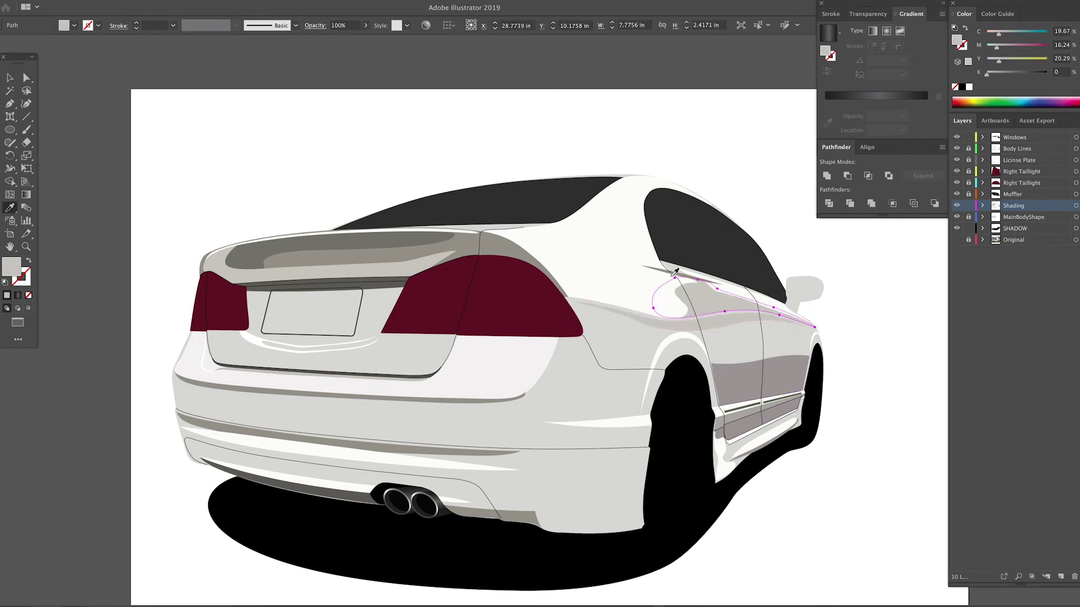
left_click(674, 275, "super")
left_click(761, 445, "super")
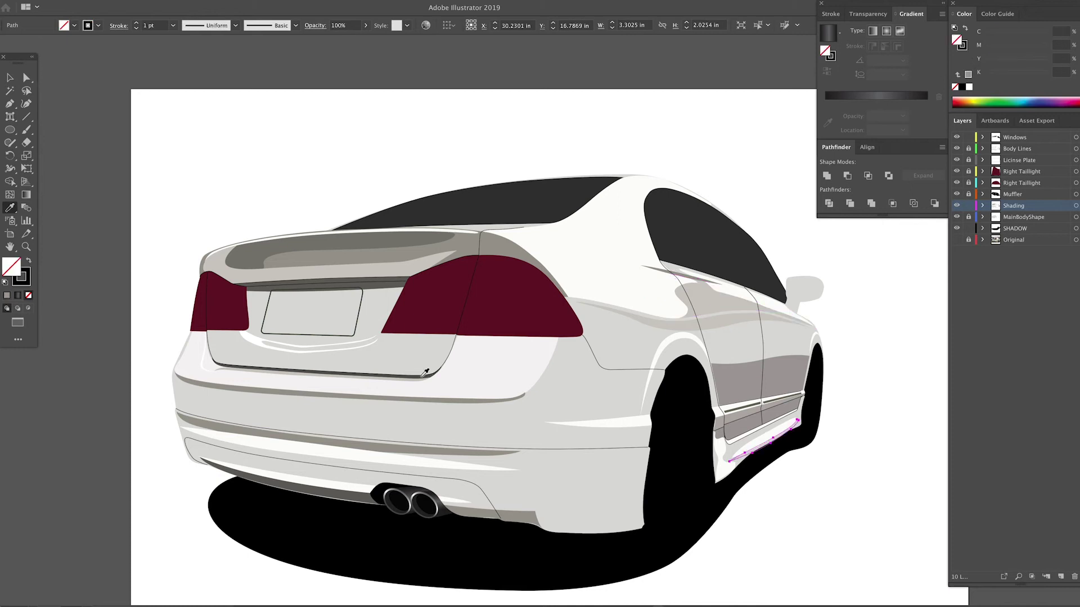
left_click(849, 397, "ctrl")
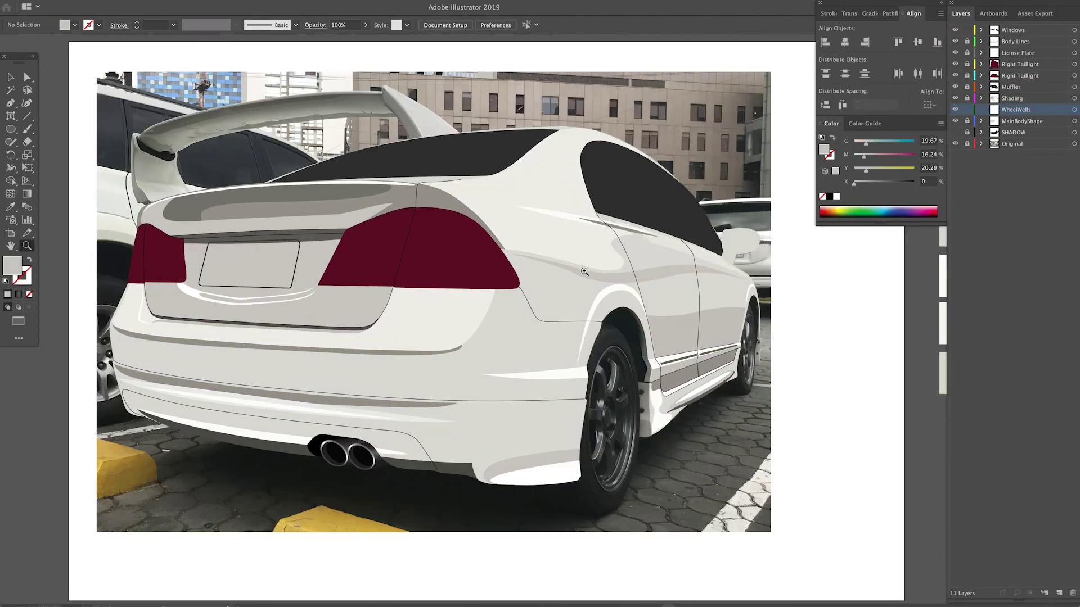
Step: Trace the inner edge of the rear wheel arch lip on the WheelWells layer, from the arch's top to its lower end
left_click_drag(666, 358, 506, 320)
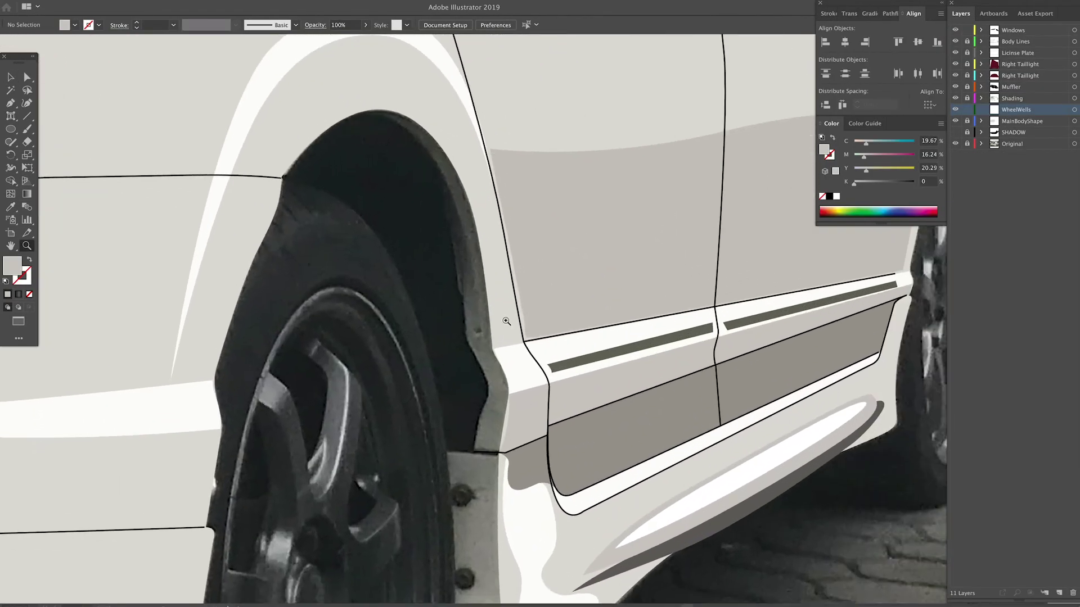
key("p")
left_click(350, 118)
left_click(424, 141)
left_click(469, 303)
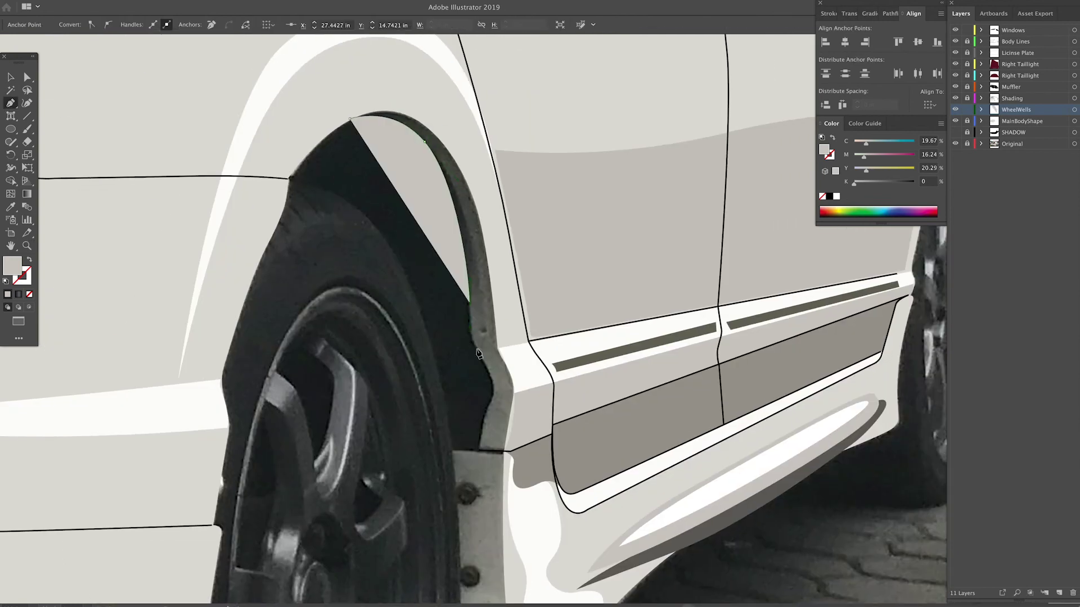
left_click(477, 347)
left_click(493, 387)
left_click(487, 410)
left_click(478, 451)
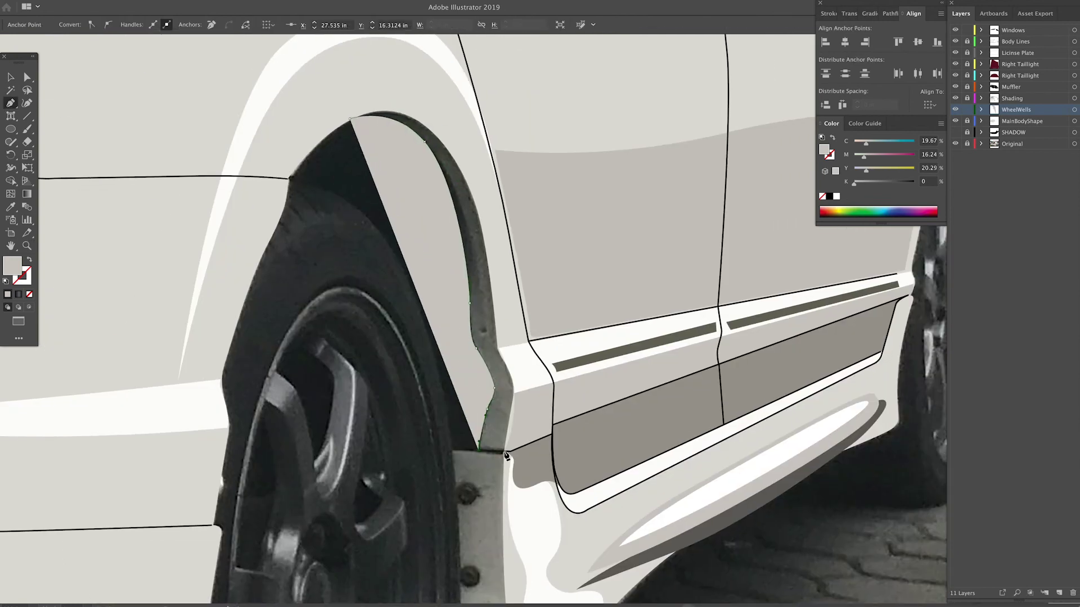
Step: Trace the outer edge of the wheel arch lip back up to the starting point and close the path
left_click(505, 451)
left_click_drag(514, 399, 498, 344)
left_click(496, 308)
left_click(471, 184)
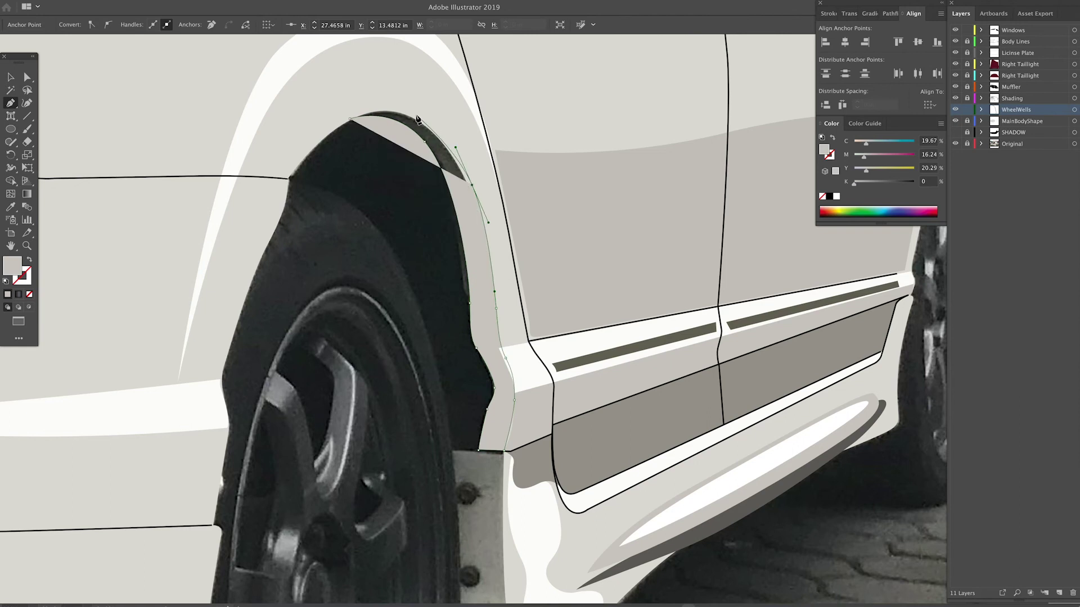
left_click(415, 114)
left_click(349, 119)
Step: Fill the wheel arch lip with a gradient, remove its first black stop and move the grey stop to the start
left_click(18, 294)
left_click_drag(824, 115, 827, 148)
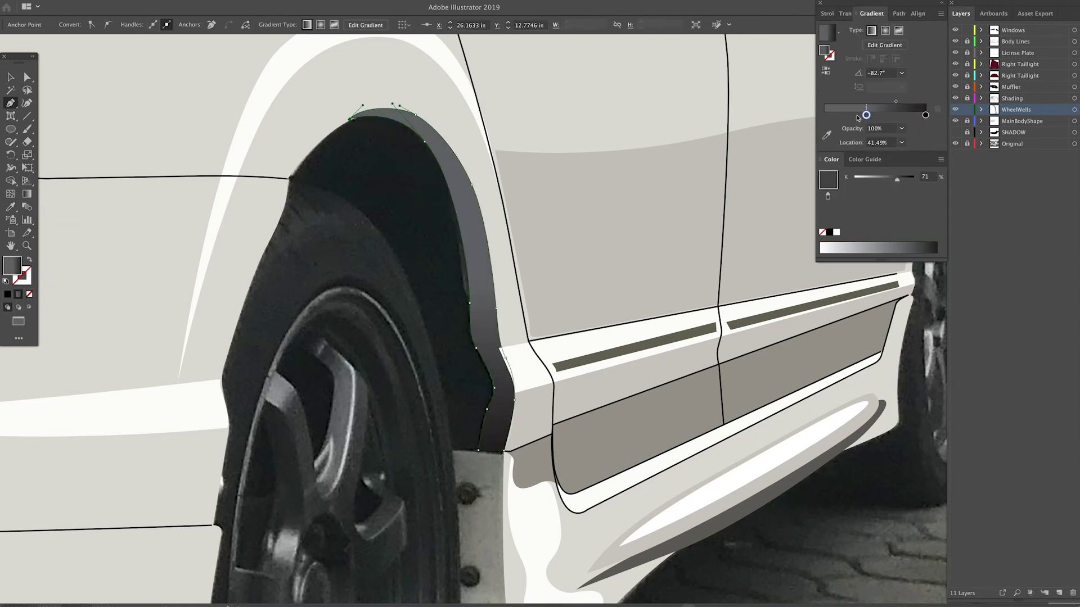
left_click_drag(876, 115, 825, 114)
Step: Switch the gradient's first stop to CMYK and lighten it to about C 25.72, M 23.77, Y 21.16, K 0
double_click(824, 115)
left_click(923, 126)
left_click(942, 156)
left_click_drag(858, 198, 841, 198)
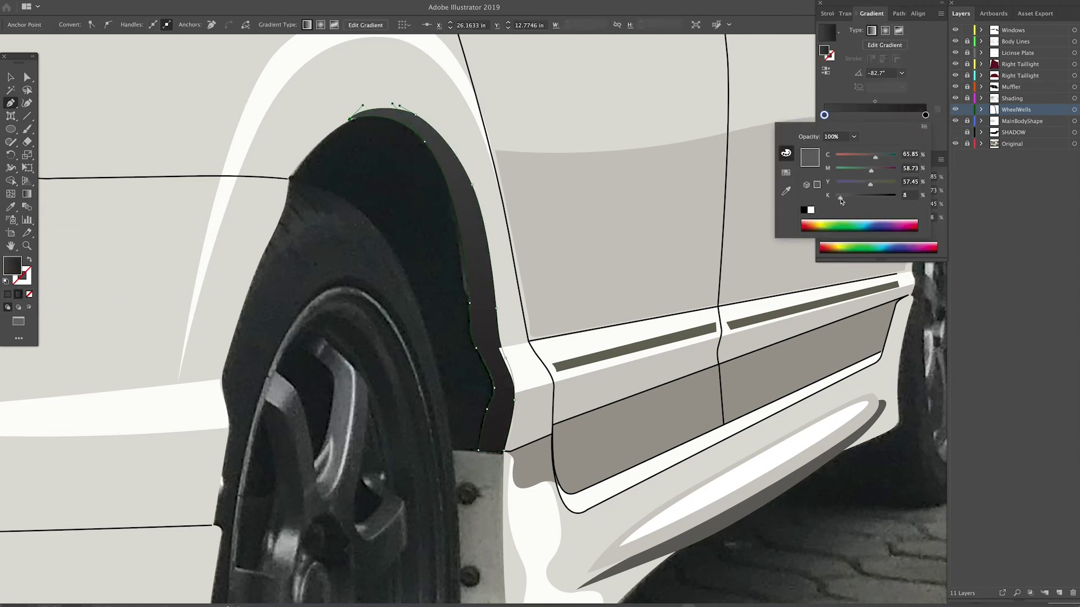
left_click_drag(874, 157, 847, 158)
left_click_drag(870, 171, 848, 171)
left_click_drag(870, 184, 846, 185)
left_click(745, 344)
key("i")
left_click(745, 344)
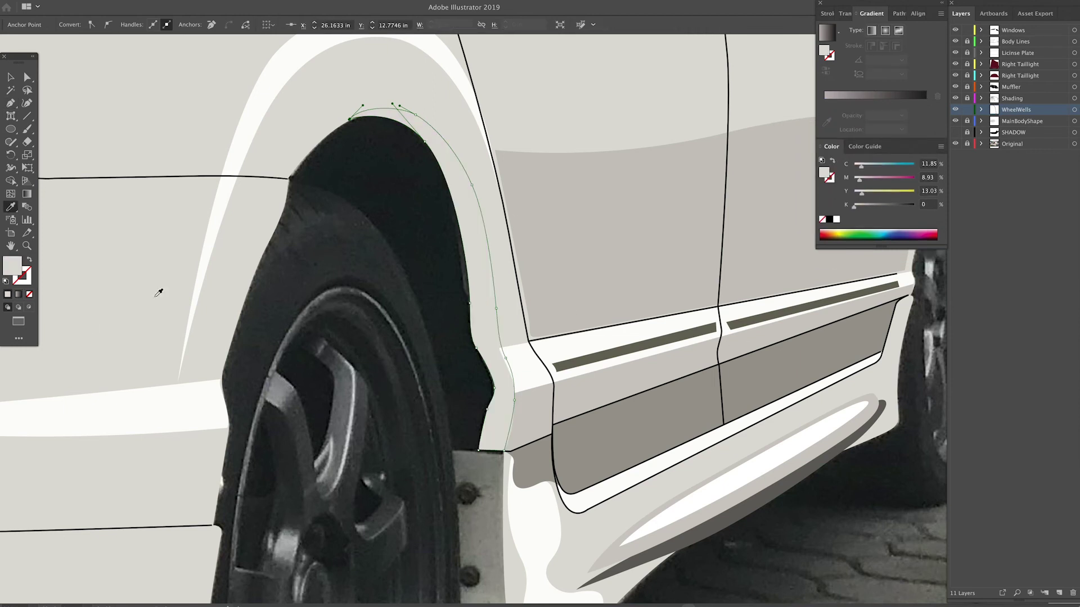
key("v")
left_click(79, 287)
double_click(12, 266)
left_click(976, 265)
key("super+z")
Step: Recolour the arch lip gradient's end stop in CMYK to C 52.25, M 43.42, Y 49.04, K 10.13 and copy that stop to the start
double_click(825, 115)
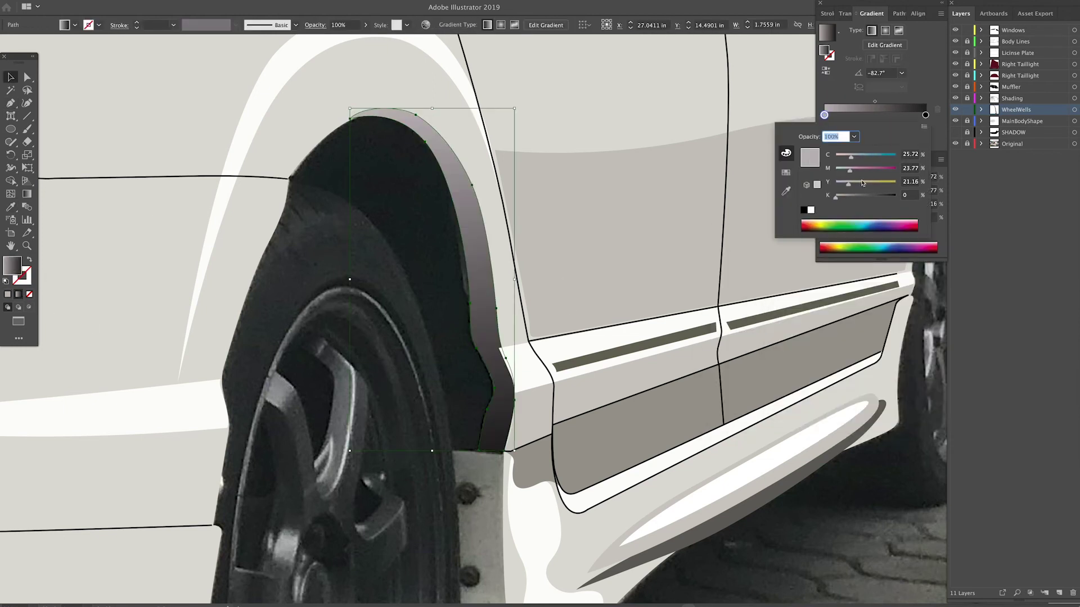
left_click(67, 285)
double_click(12, 266)
left_click(975, 265)
left_click(926, 115)
left_click(941, 159)
left_click(961, 201)
left_click_drag(854, 220, 887, 222)
left_click_drag(925, 114, 823, 116)
left_click(927, 116)
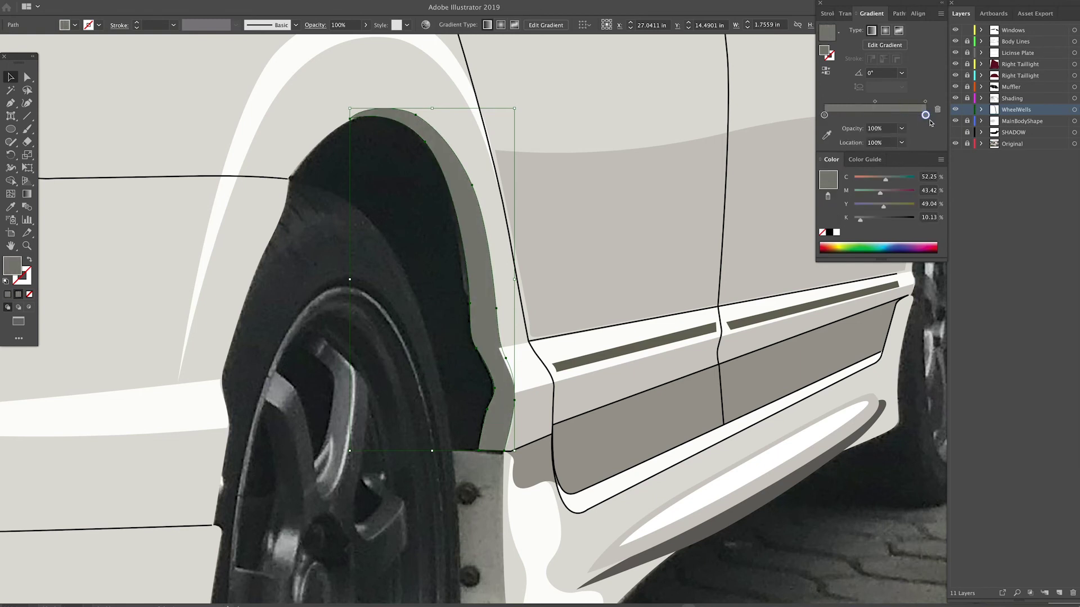
Step: Darken the gradient's end stop to C 64, M 57.63, Y 59.94, K 39.31 and run the gradient down the arch lip at about -83°
double_click(828, 180)
left_click(727, 357)
left_click(976, 265)
key("g")
left_click_drag(427, 173, 477, 356)
left_click_drag(424, 128, 448, 379)
double_click(925, 102)
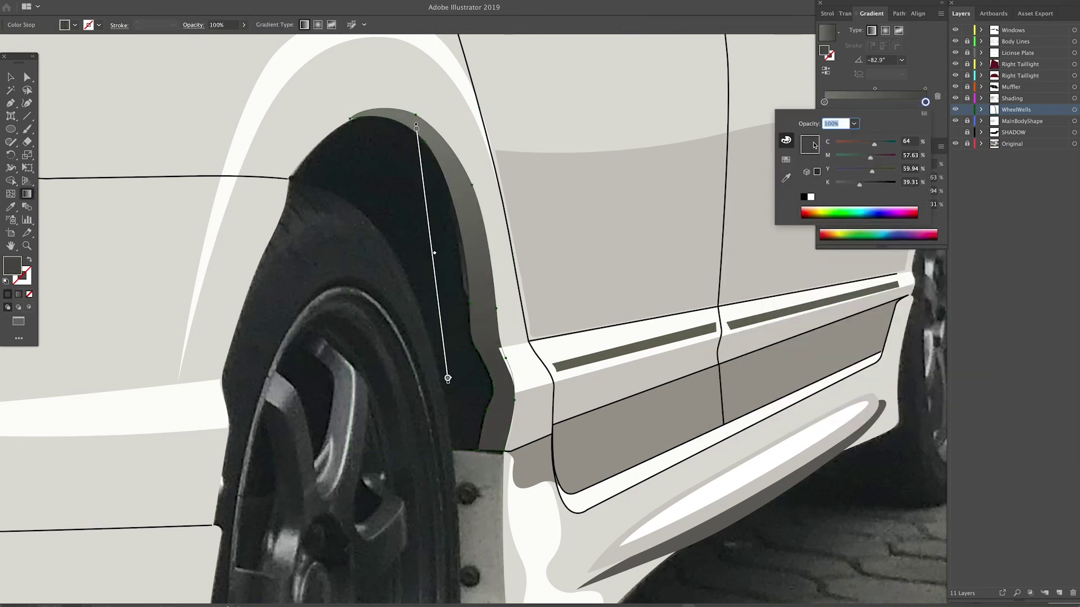
double_click(813, 146)
left_click(725, 377)
left_click(975, 265)
key("super+z")
Step: Move the WheelWells layer below the MainBodyShape layer
scroll(506, 315, "down", 1)
key("v")
left_click(967, 132)
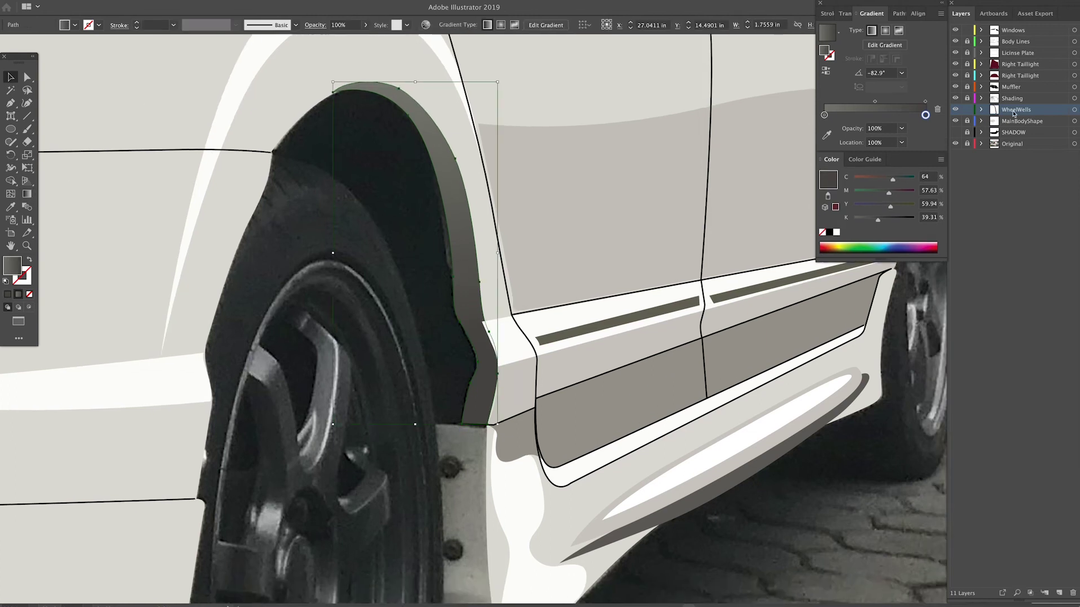
left_click_drag(1013, 113, 1013, 128)
Step: Add a stop near the dark end of the arch lip's gradient and move the first stop to 3.95%
key("super+equal")
left_click_drag(473, 457, 401, 524)
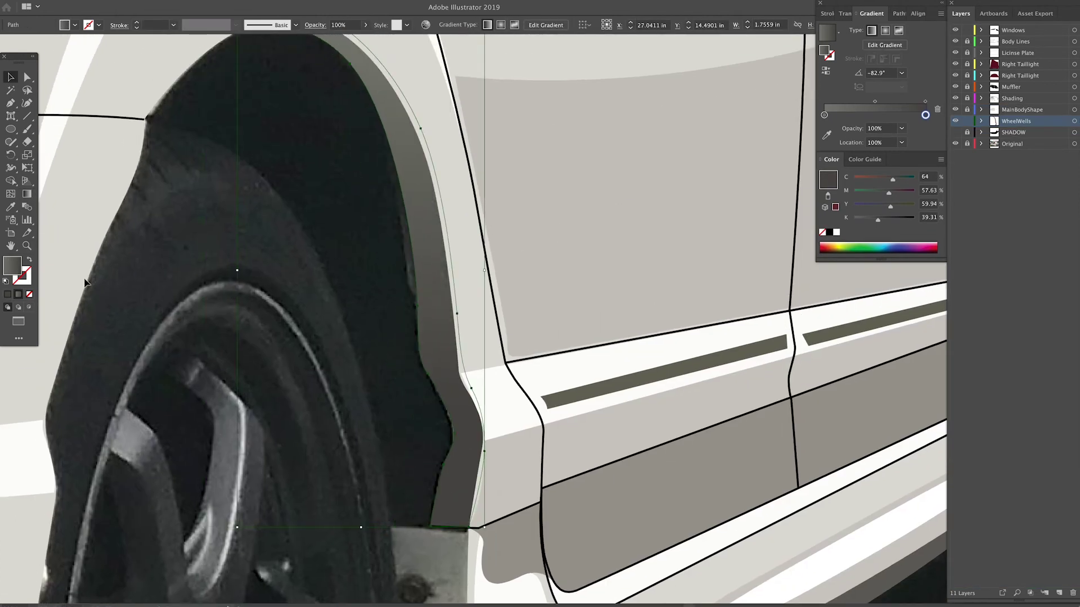
left_click_drag(844, 115, 901, 115)
left_click_drag(823, 115, 828, 115)
Step: Lighten the first stop to C 40.42, M 33.29, Y 35.93, K 0.84 and redraw the gradient down the lip at about -93.5°
double_click(828, 180)
left_click(724, 321)
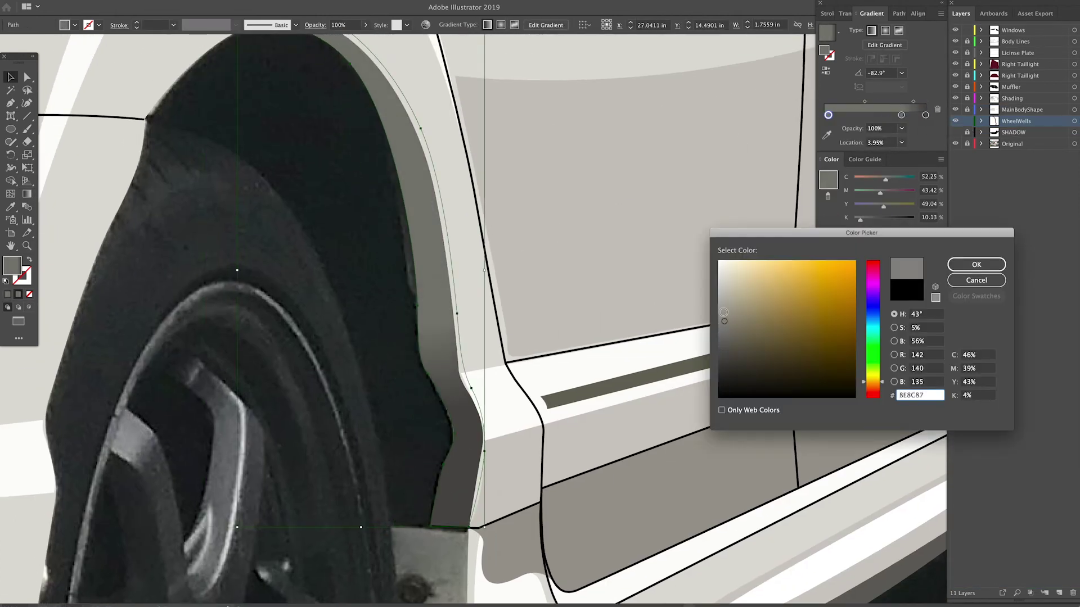
left_click(724, 312)
left_click(975, 265)
key("g")
left_click_drag(386, 95, 356, 516)
Step: Preview the illustration with the Original photo layer hidden and the SHADOW layer shown
key("z")
left_click(955, 144)
left_click(956, 132)
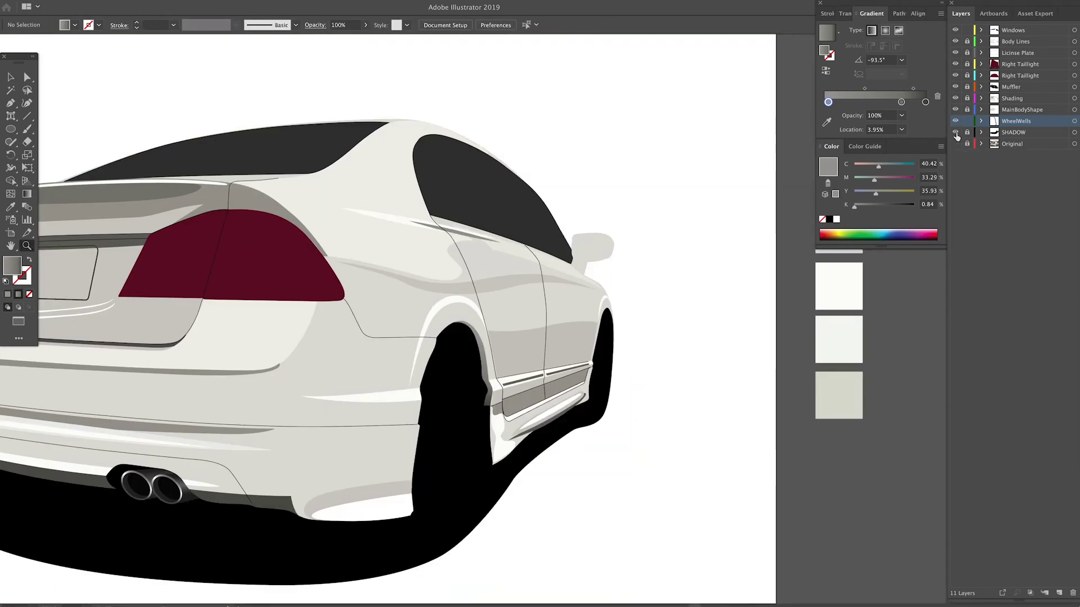
Step: Trace the mud flap behind the rear wheel as a closed path with the light body fill and a 1 pt black stroke
key("v")
left_click(374, 313)
double_click(29, 280)
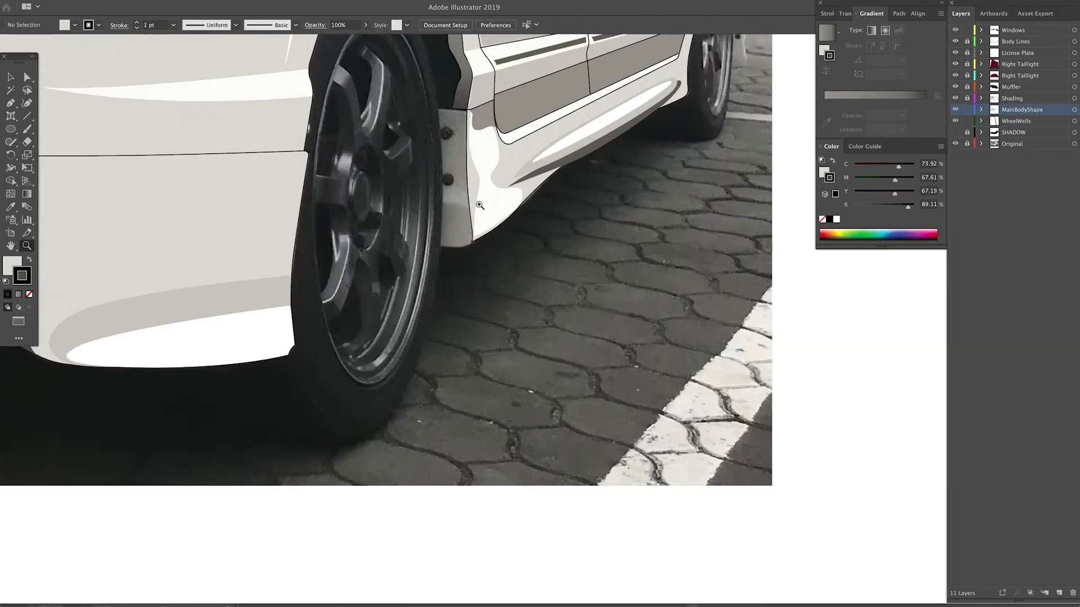
scroll(602, 284, "up", 3)
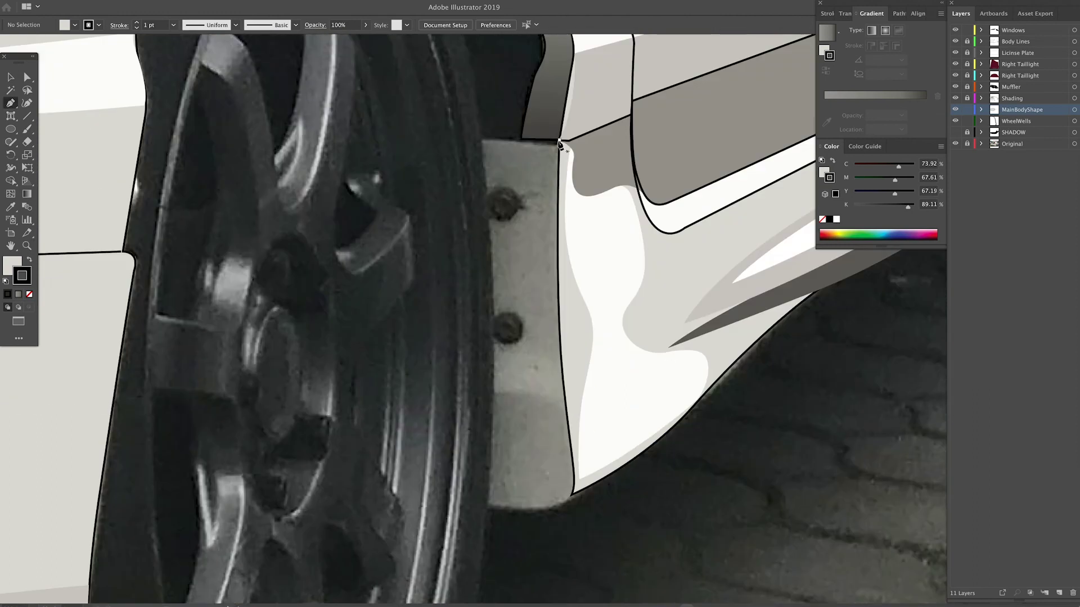
left_click(560, 140)
left_click(481, 138)
left_click(489, 500)
left_click(572, 495)
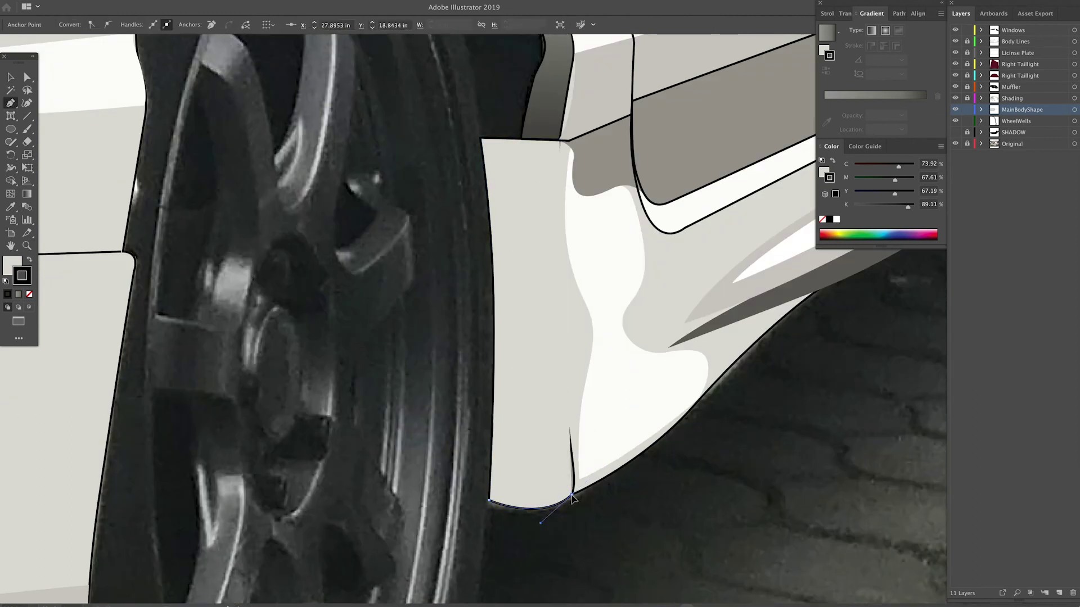
left_click_drag(588, 461, 588, 436)
left_click_drag(577, 179, 567, 148)
left_click(560, 140)
Step: Move the mud flap path from the MainBodyShape layer into WheelWells and lock MainBodyShape
left_click(981, 110)
left_click_drag(1012, 121, 1016, 199)
left_click(981, 110)
left_click(967, 109)
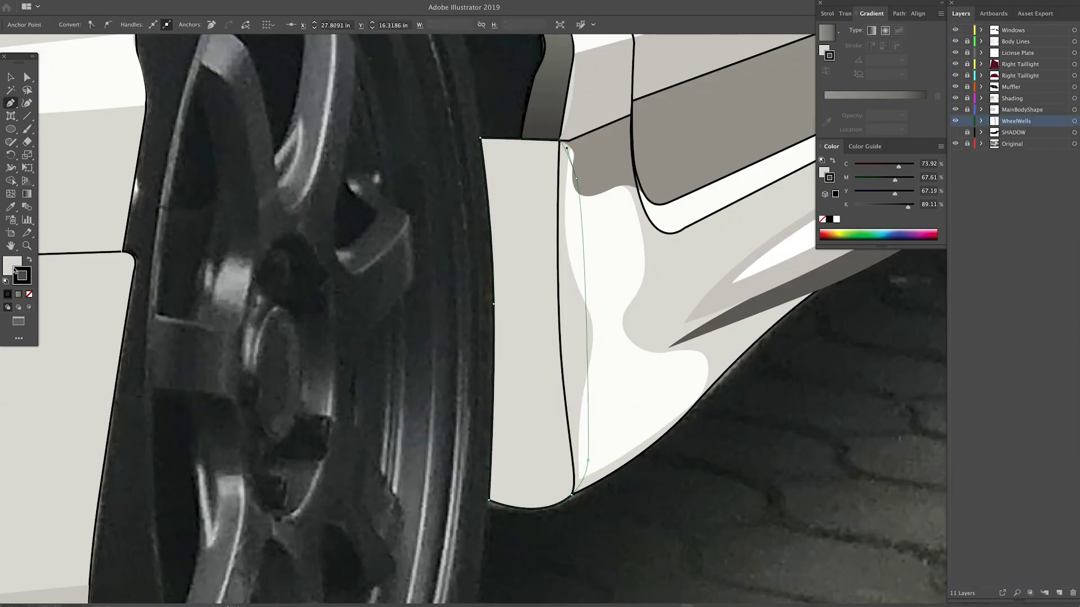
Step: Fill the rear mud flap with a vertical gradient from light warm grey at the top to darker grey at the bottom
left_click(13, 266)
left_click(828, 115)
double_click(12, 266)
left_click(724, 283)
left_click(975, 265)
left_click(925, 115)
left_click(27, 194)
left_click_drag(519, 161, 521, 445)
left_click_drag(523, 99, 521, 482)
Step: Redraw the rear arch lip's gradient from its lower end up to the top of the arch, at about 96°
key("super+minus")
key("super+minus")
left_click_drag(509, 315, 494, 514)
key("v")
left_click(521, 337)
left_click(771, 547)
left_click(516, 338)
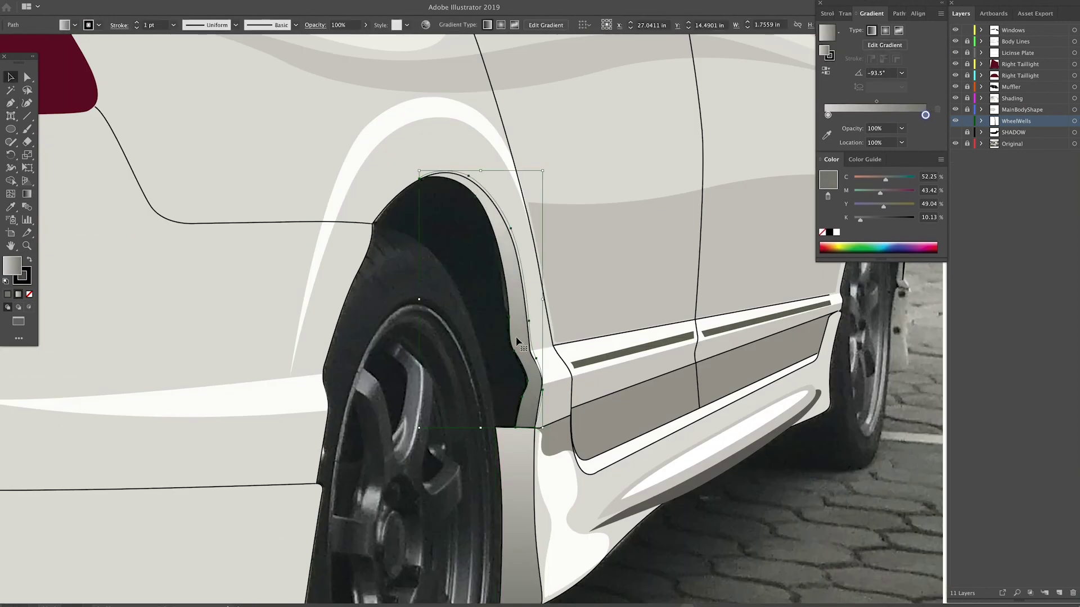
key("g")
left_click_drag(513, 427, 487, 186)
Step: Hide the mud flap path, draw a dark circle about 0.21 in wide over the upper bolt and copy it onto the lower bolt
left_click(981, 121)
left_click(955, 132)
key("super+plus")
key("super+plus")
key("super+plus")
mouse_move(523, 483)
left_mouse_down()
mouse_move(545, 287)
mouse_move(518, 218)
left_mouse_up()
key("l")
left_click(7, 294)
left_click_drag(928, 235, 929, 239)
key("v")
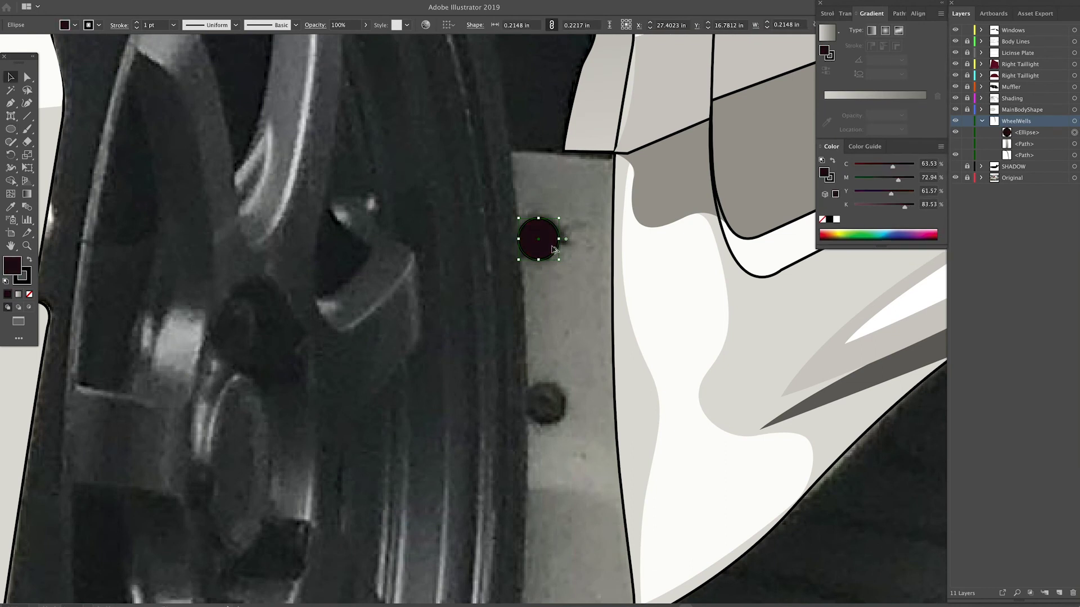
left_click_drag(552, 247, 559, 411)
key("super+minus")
key("super+minus")
key("p")
left_click(568, 349)
left_click(520, 321)
left_click(520, 346)
left_click_drag(568, 350, 570, 357)
key("v")
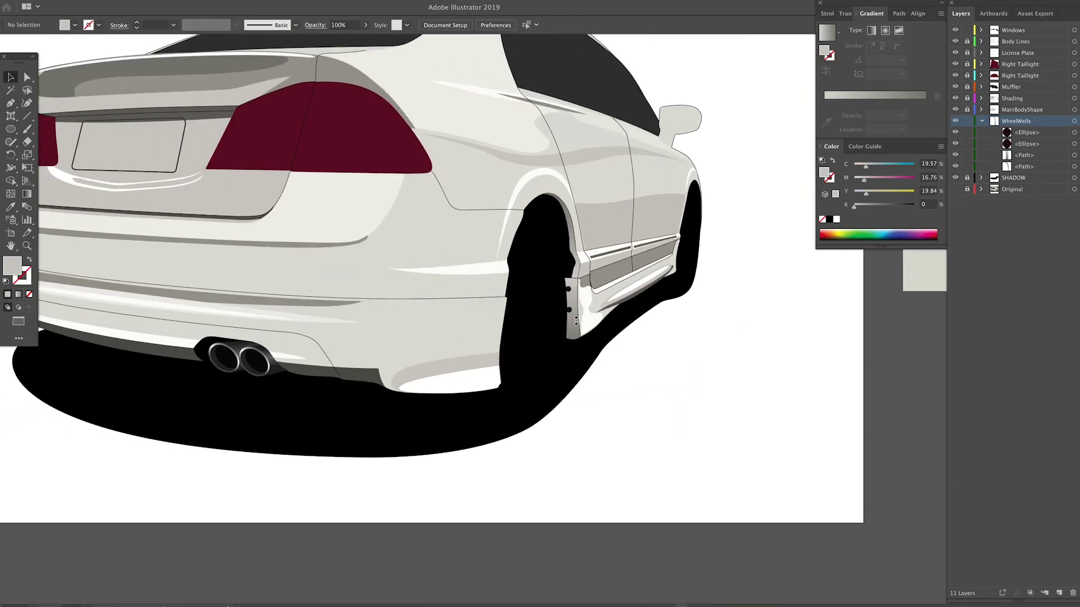
key("Delete")
Step: Trace the front wheel arch lip from its rounded lower hook up to the top of the arch, filled light grey without a stroke
scroll(697, 349, "up", 1)
scroll(698, 349, "right", 1)
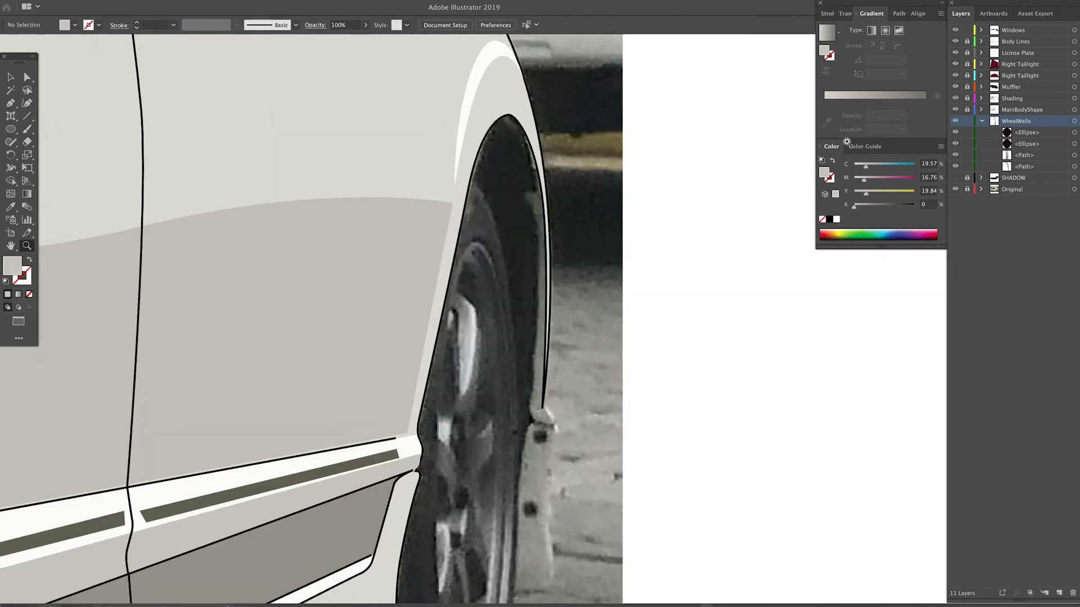
left_click(535, 423)
left_click(553, 425)
left_click(543, 409)
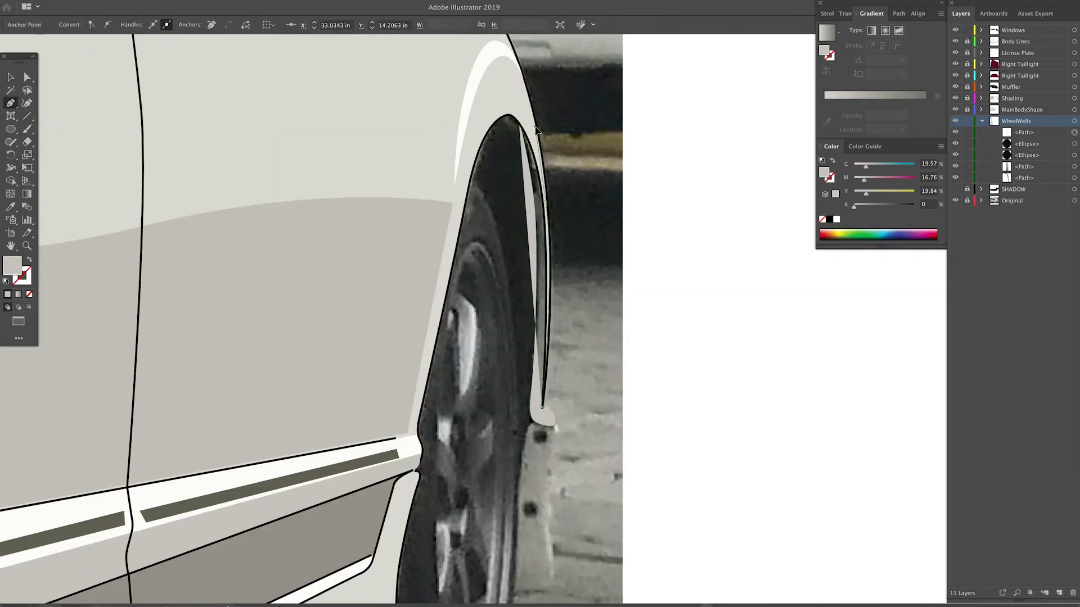
left_click(519, 119)
left_click(621, 439, "super")
Step: Trace the mud flap below the front arch lip as a closed light grey path
scroll(428, 269, "down", 3)
left_click(547, 342)
left_click(532, 345)
left_click(524, 394)
left_click(518, 513)
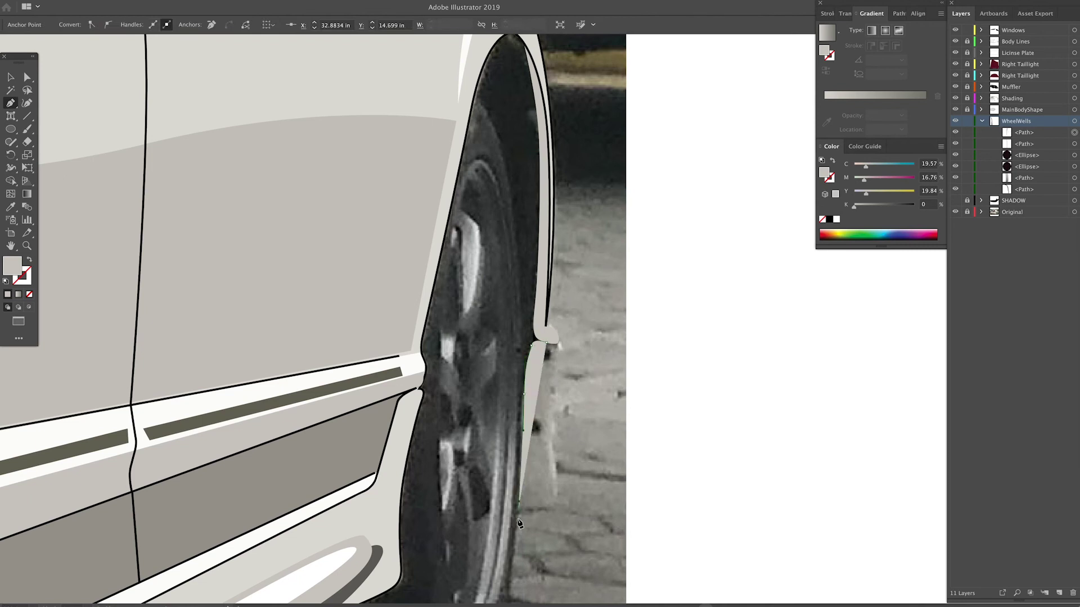
left_click(545, 510)
left_click(558, 492)
left_click_drag(552, 423, 552, 401)
left_click(560, 358)
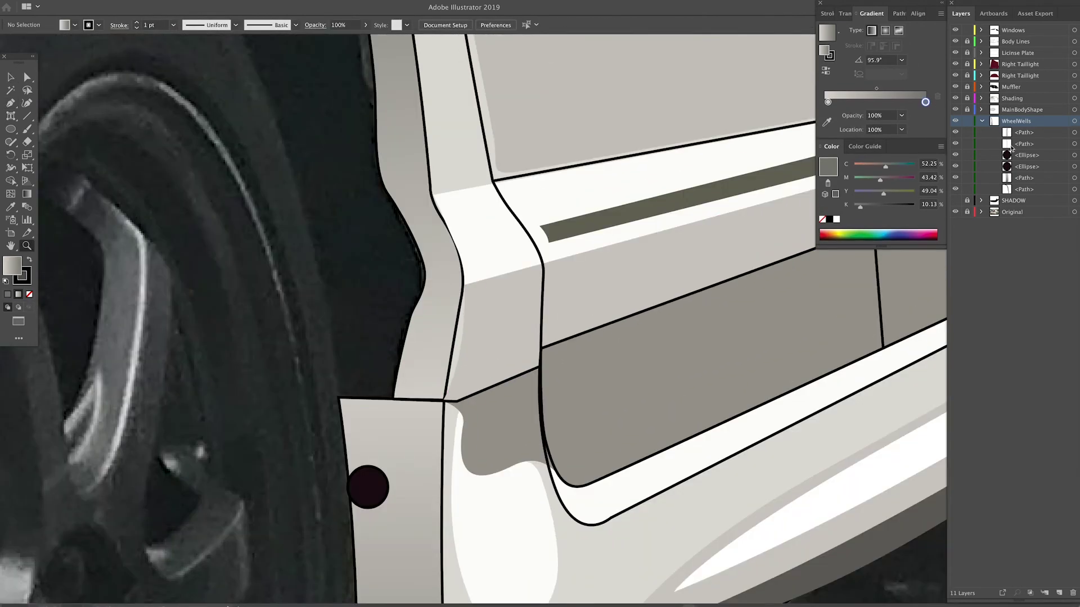
Step: Copy the rear parts' gradient style onto the front arch lip and mud flap, and run the flap's gradient from top to bottom
key("i")
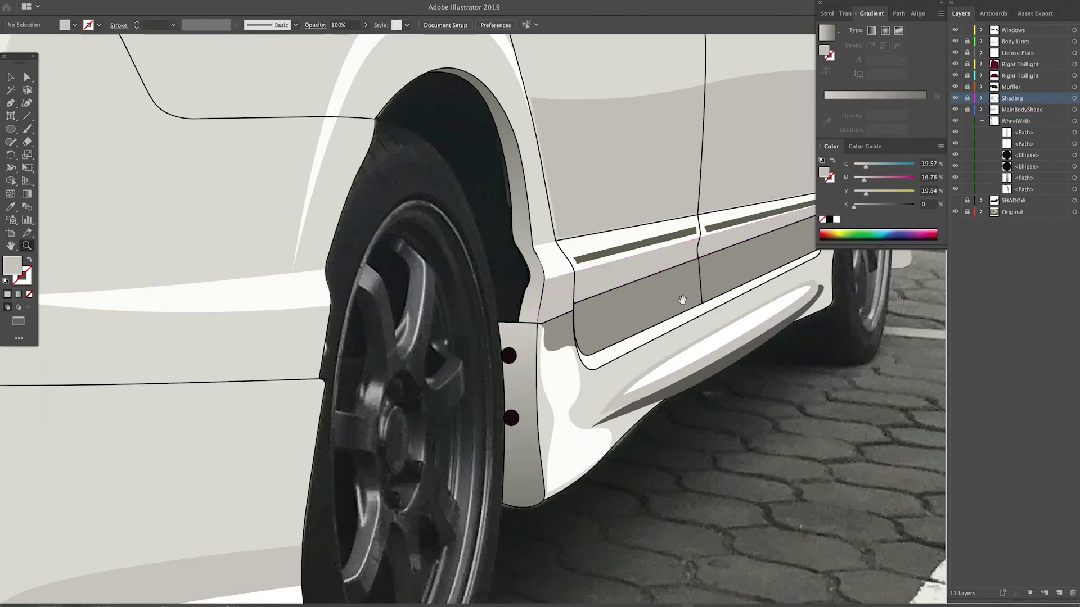
left_click(281, 385)
left_click(652, 307, "super")
left_click(274, 478)
key("g")
left_click_drag(653, 267, 654, 370)
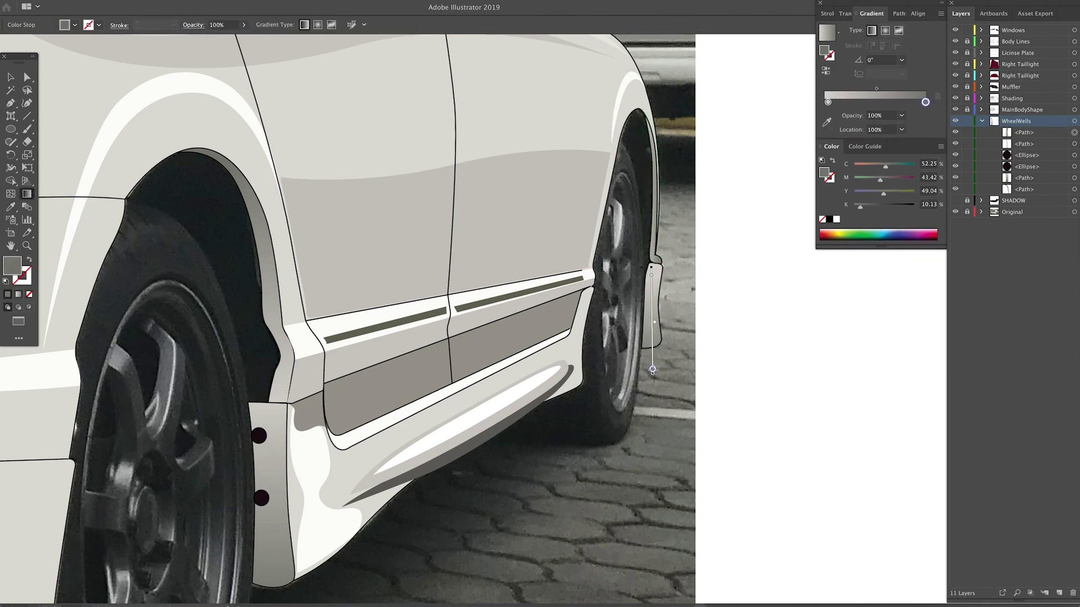
Step: Redraw the front arch lip's gradient upward from its lower end, at about 89°
key("v")
left_click(654, 225)
key("g")
left_click_drag(653, 266, 656, 129)
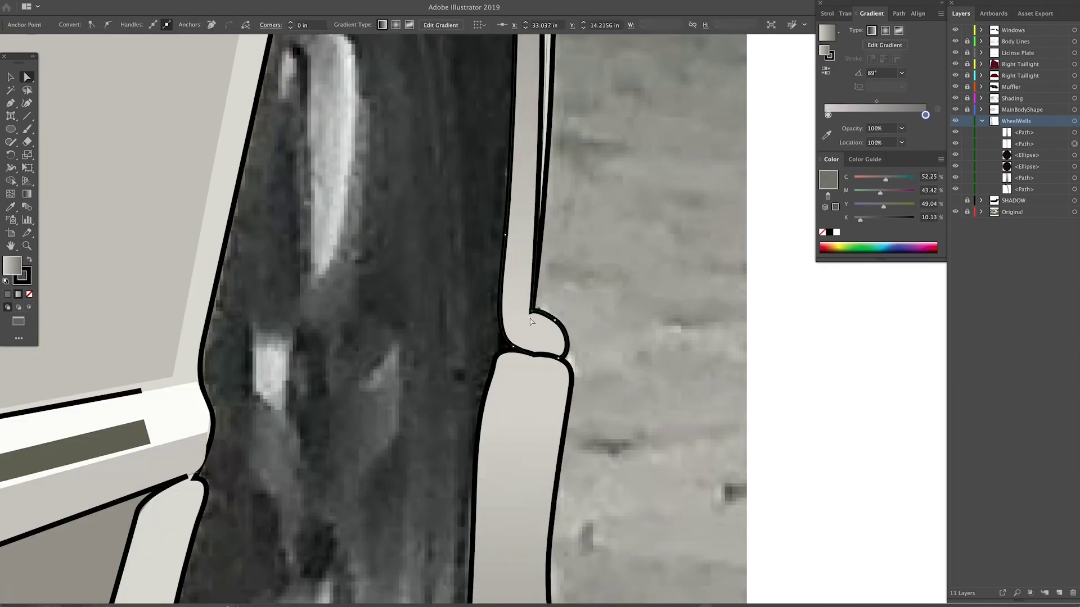
Step: Bring the front arch lip forward in the stacking order, above the mud flap
left_click(580, 373)
left_click(528, 333)
key("super+]")
Step: Draw a curved highlight on the front arch lip's lower hook and fill it with the off-white sampled from the body
key("p")
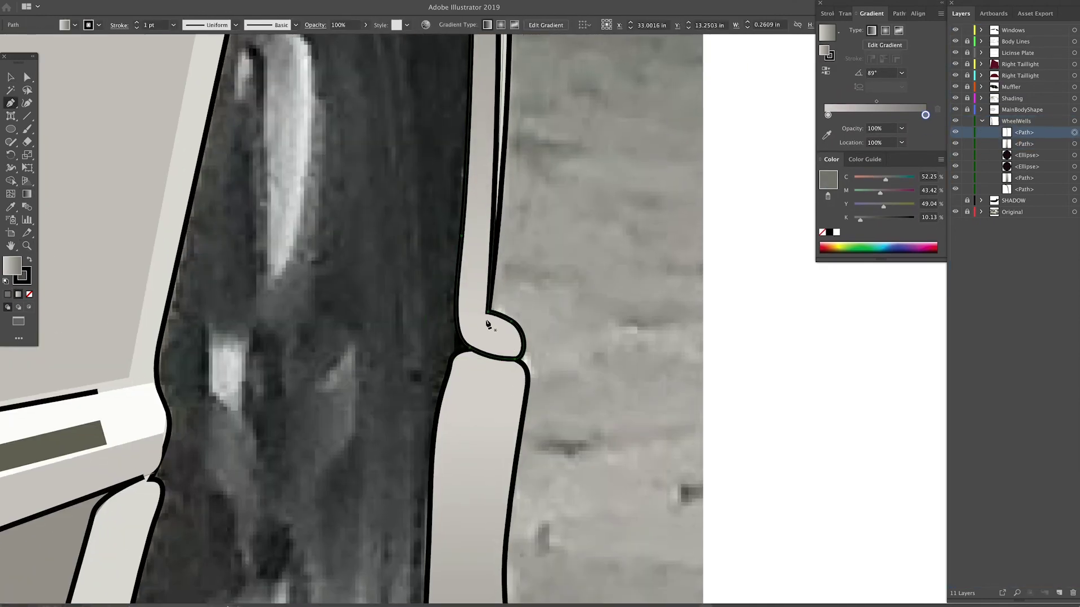
left_click(487, 317)
left_click_drag(511, 328, 519, 349)
left_click(487, 316)
key("i")
left_click(138, 406)
Step: Reshape the hook's highlight by adjusting its middle and lower anchor points to follow the inside of the outline
scroll(503, 341, "up", 5)
key("v")
left_click(512, 349)
key("a")
left_click(545, 326)
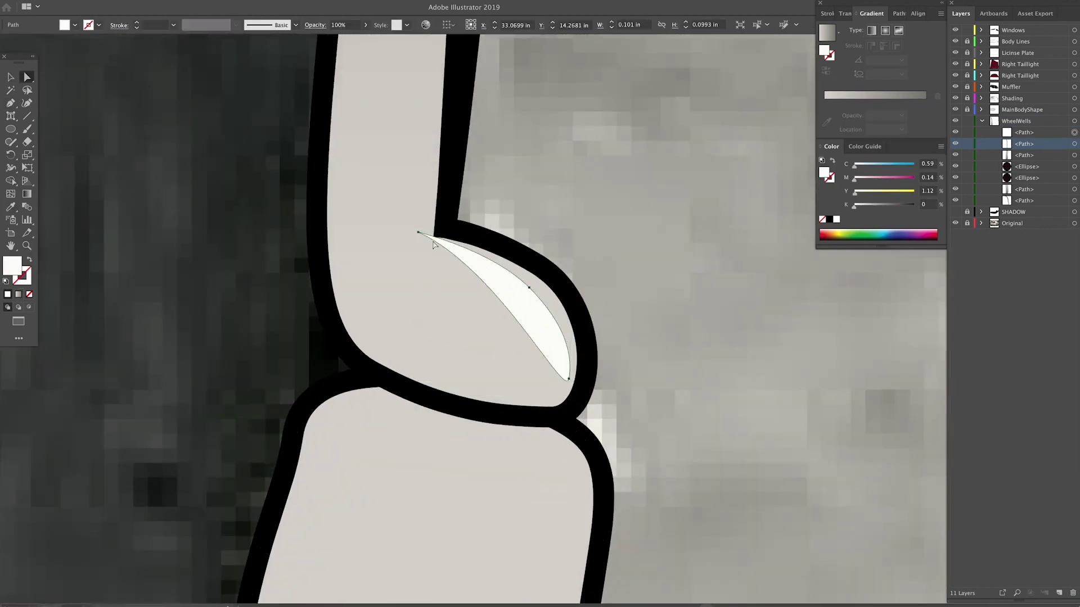
left_click_drag(533, 288, 542, 289)
left_click_drag(567, 382, 550, 345)
Step: Draw an off-white highlight along the front mud flap's top edge and around its outer corner, closing the path
scroll(482, 305, "down", 5)
scroll(482, 304, "right", 2)
key("p")
left_click(296, 166)
mouse_move(387, 175)
left_mouse_down()
mouse_move(475, 192)
mouse_move(530, 239)
left_mouse_up()
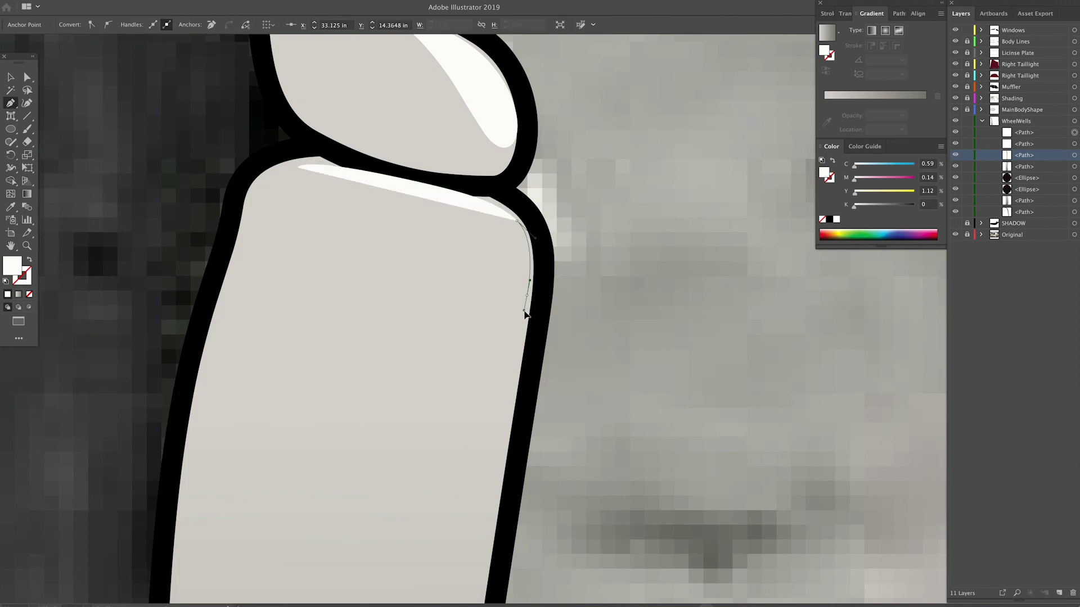
left_click_drag(527, 294, 521, 320)
left_click_drag(469, 297, 439, 265)
left_click_drag(361, 195, 345, 190)
left_click_drag(295, 166, 300, 146)
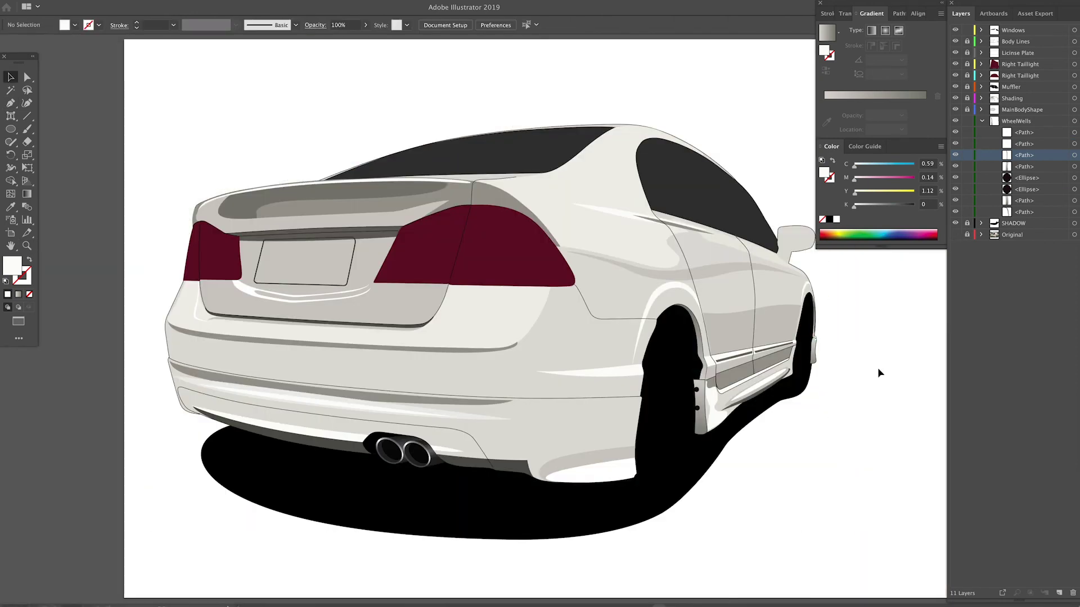
Step: Collapse and lock the WheelWells layer, unlock the Shading layer, and detach the Color panel from its group
left_click(982, 121)
left_click(967, 121)
left_click(966, 99)
left_click_drag(832, 146, 878, 146)
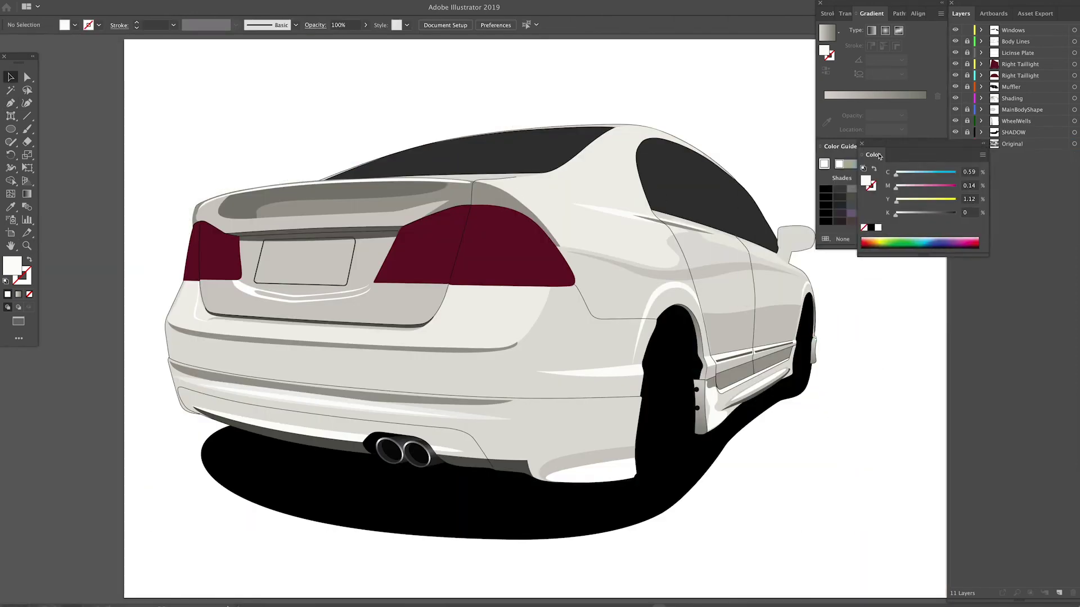
Step: On the Shading layer, draw an off-white highlight along the rear pillar beside the back window's edge, closing the path
scroll(563, 225, "up", 3)
key("p")
left_click(1013, 98)
left_click(568, 240)
left_click_drag(513, 262, 478, 274)
left_click(409, 307)
left_click_drag(567, 241, 606, 249)
Step: Reshape the rear pillar highlight by adjusting its anchor points and handles so it follows the back window and roof curve
key("a")
scroll(473, 262, "up", 3)
left_click_drag(445, 336, 470, 327)
left_click_drag(427, 365, 399, 376)
left_click_drag(518, 295, 569, 260)
left_click_drag(639, 170, 625, 156)
left_click(623, 147)
key("z")
left_click_drag(595, 335, 364, 336)
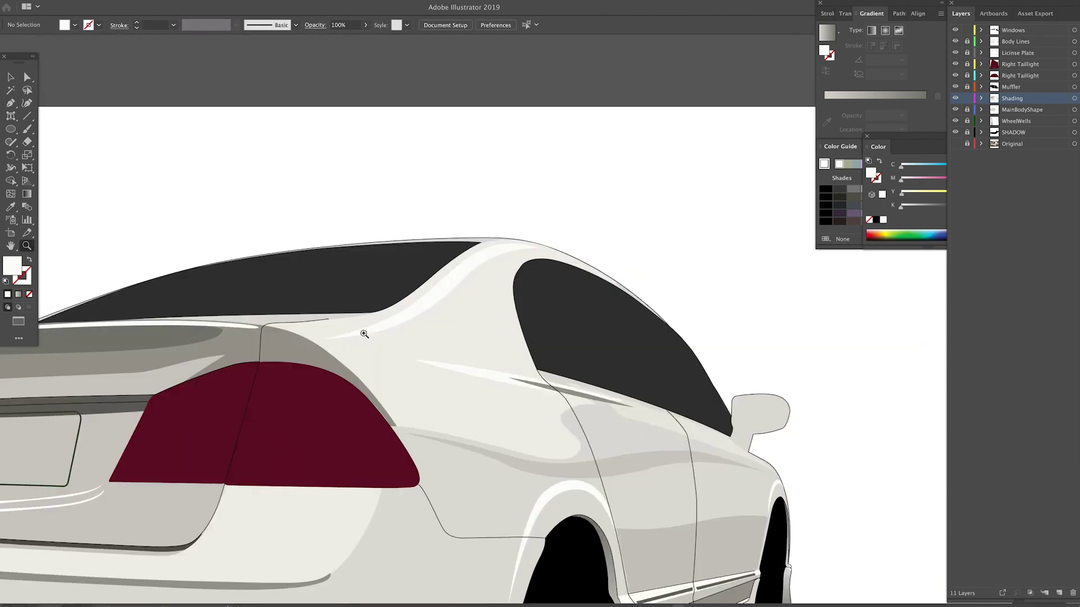
key("a")
left_click(535, 222)
key("z")
left_click_drag(821, 260, 735, 261)
key("ctrl+plus")
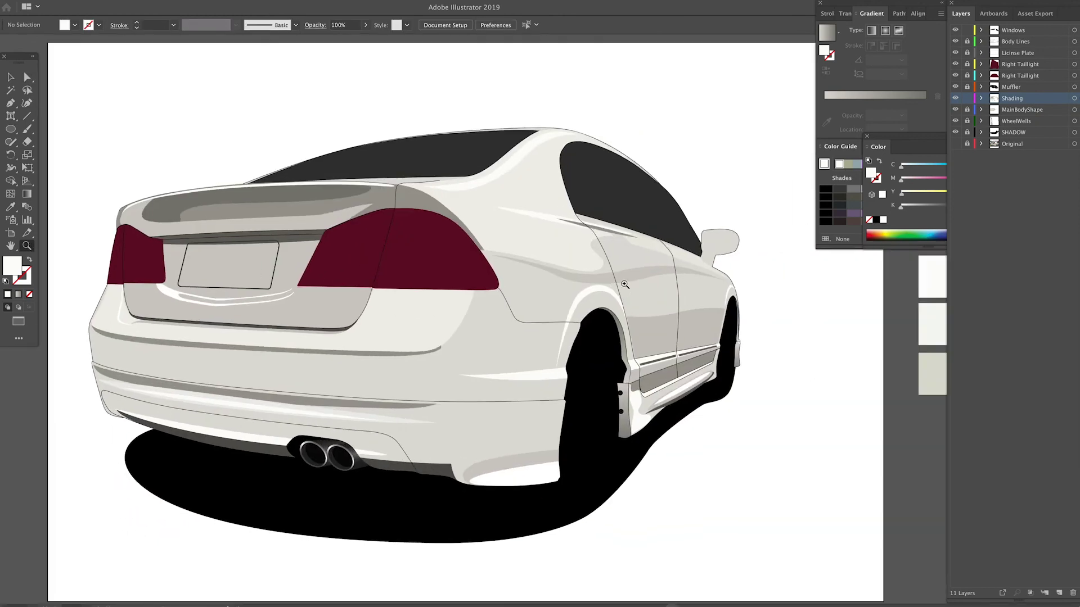